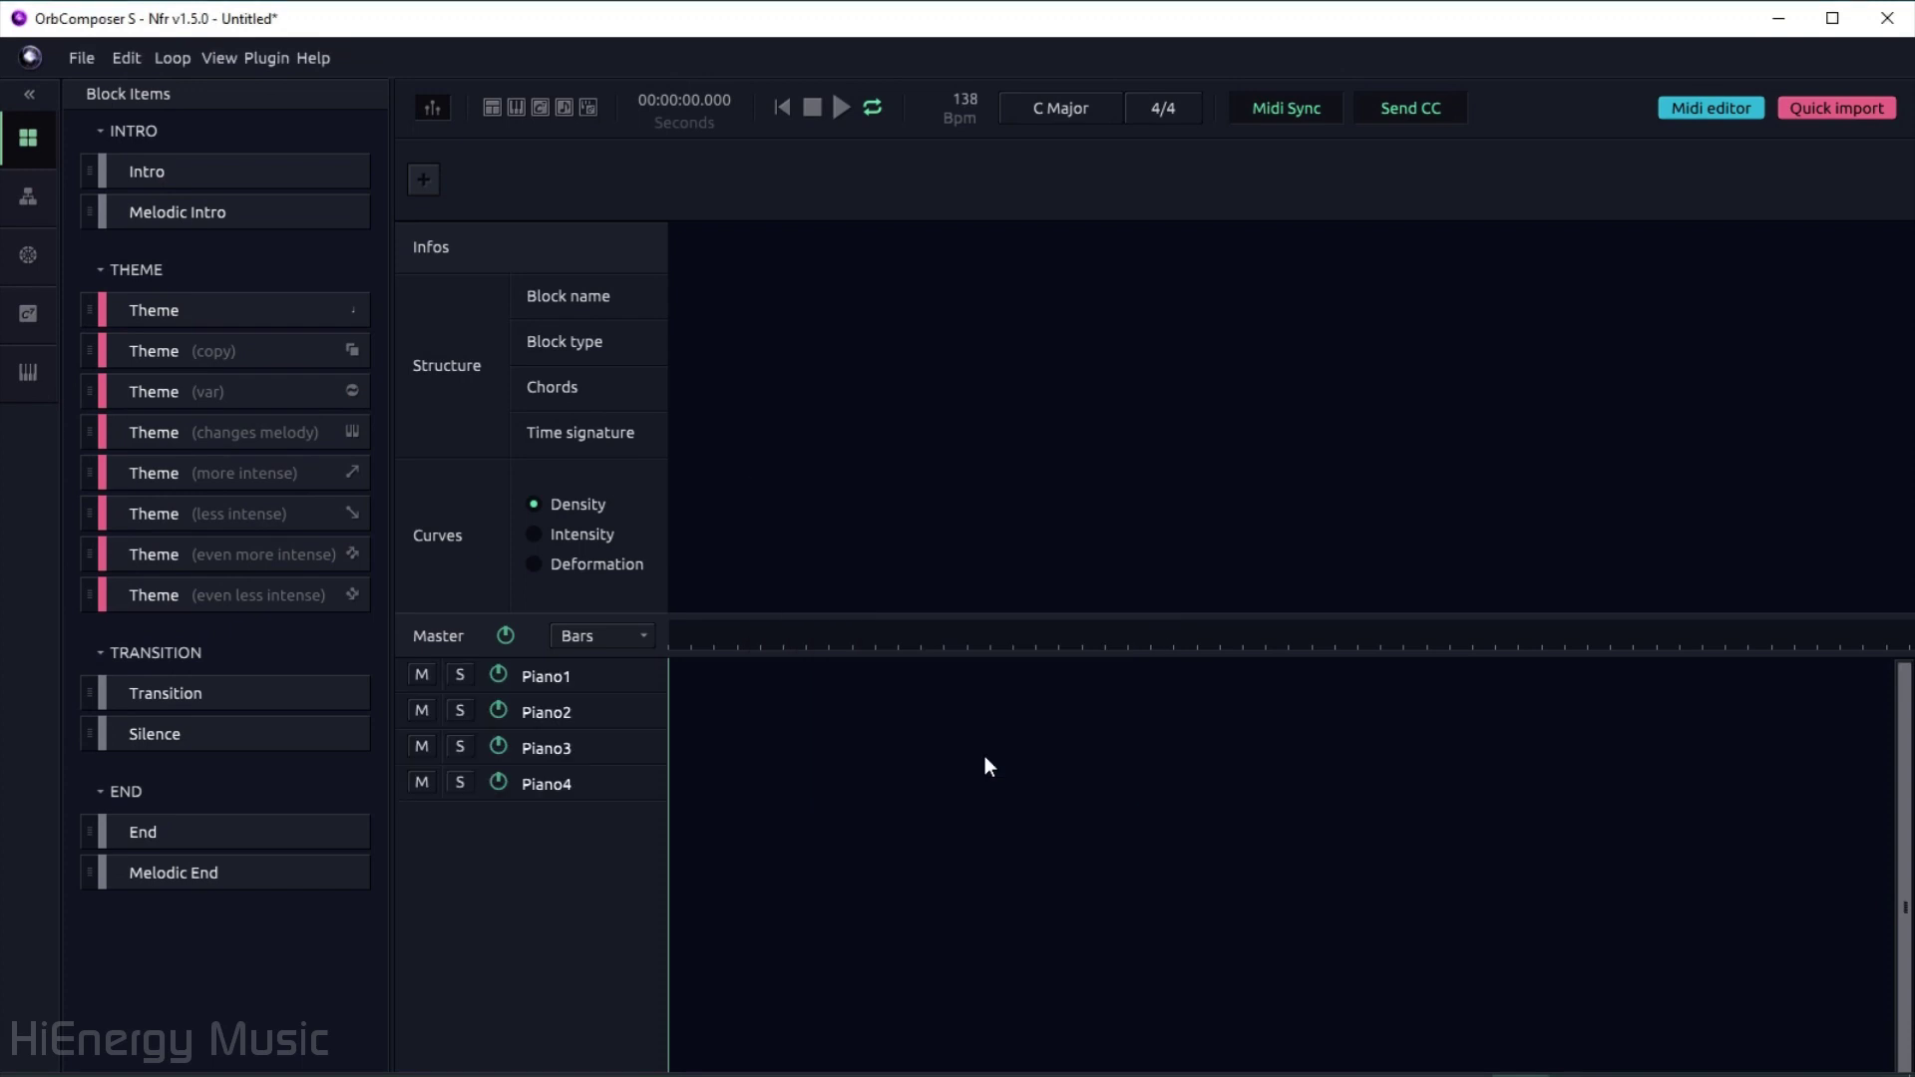
- Load the TruePianos x64 VST instrument on Piano1, Piano2, Piano3 and Piano4 in the plugin mapping settings
click(556, 683)
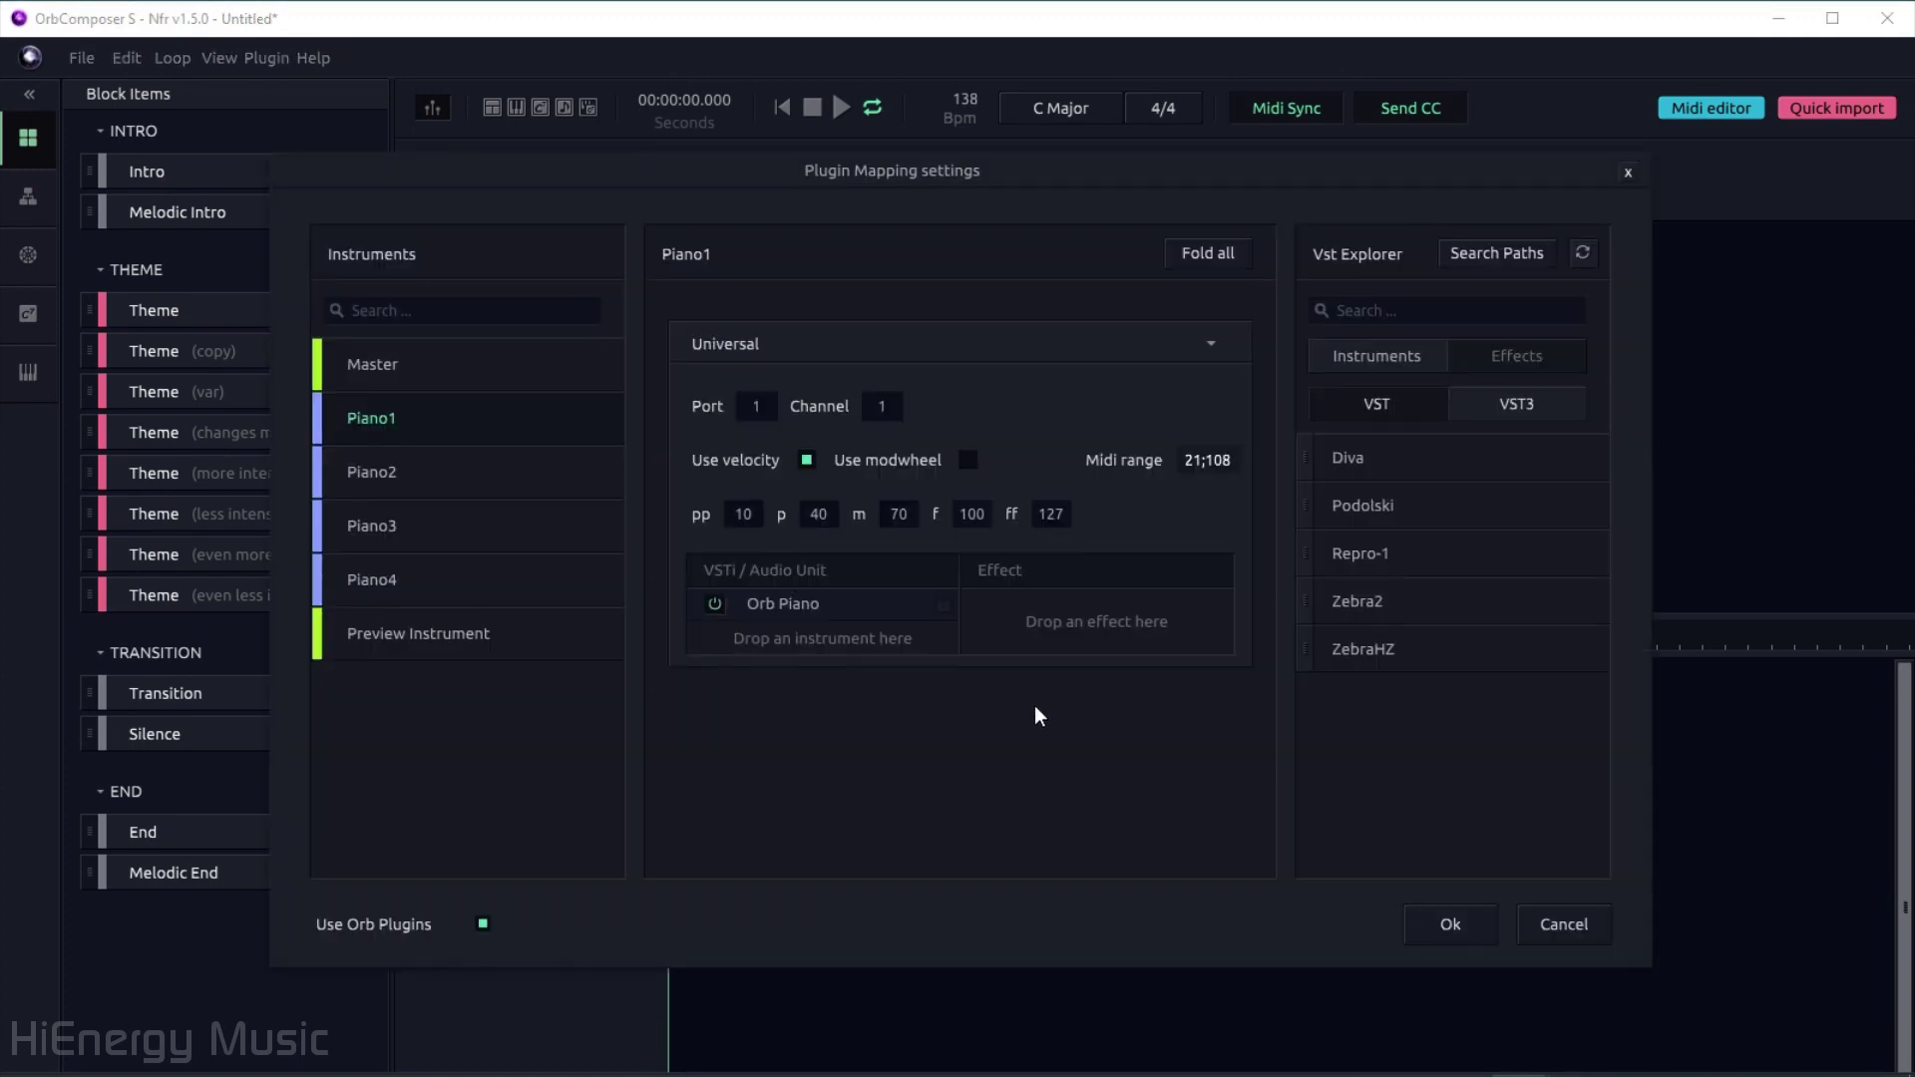
click(1401, 408)
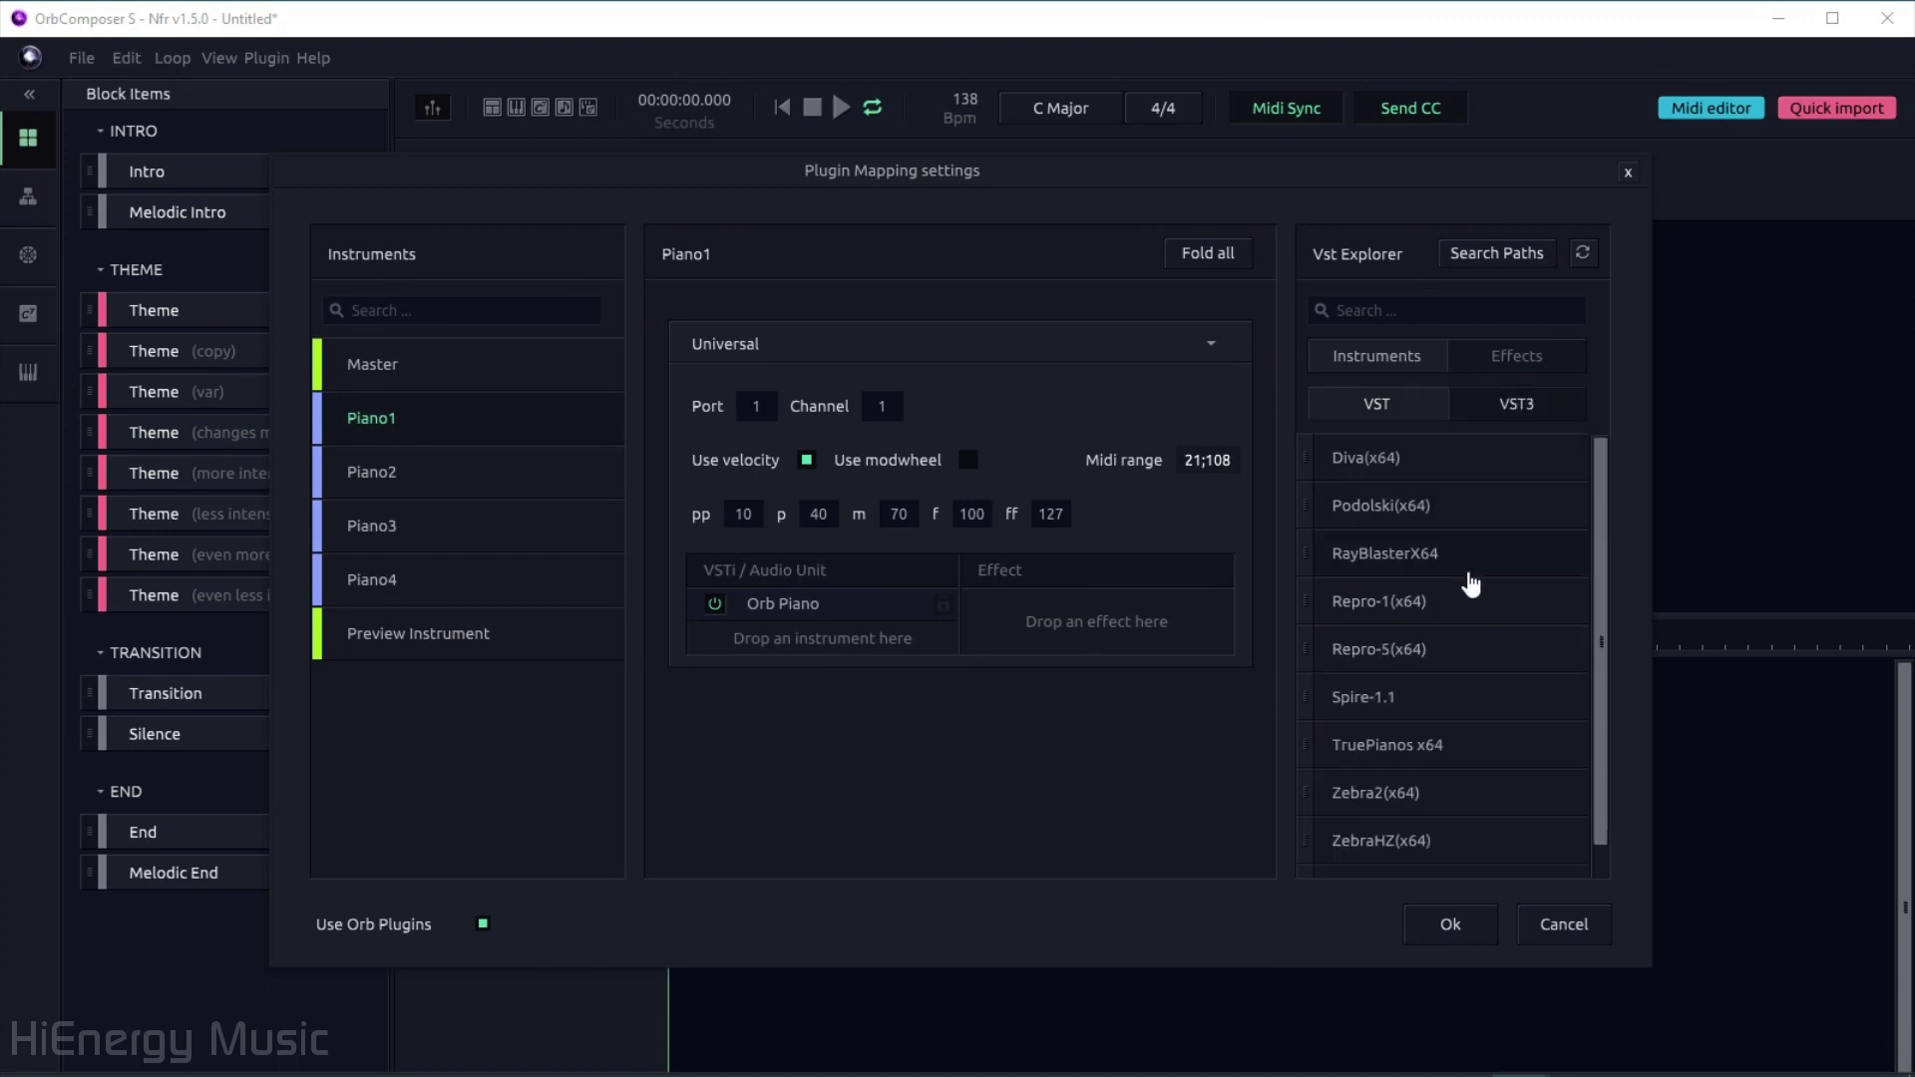
drag(1401, 753, 856, 661)
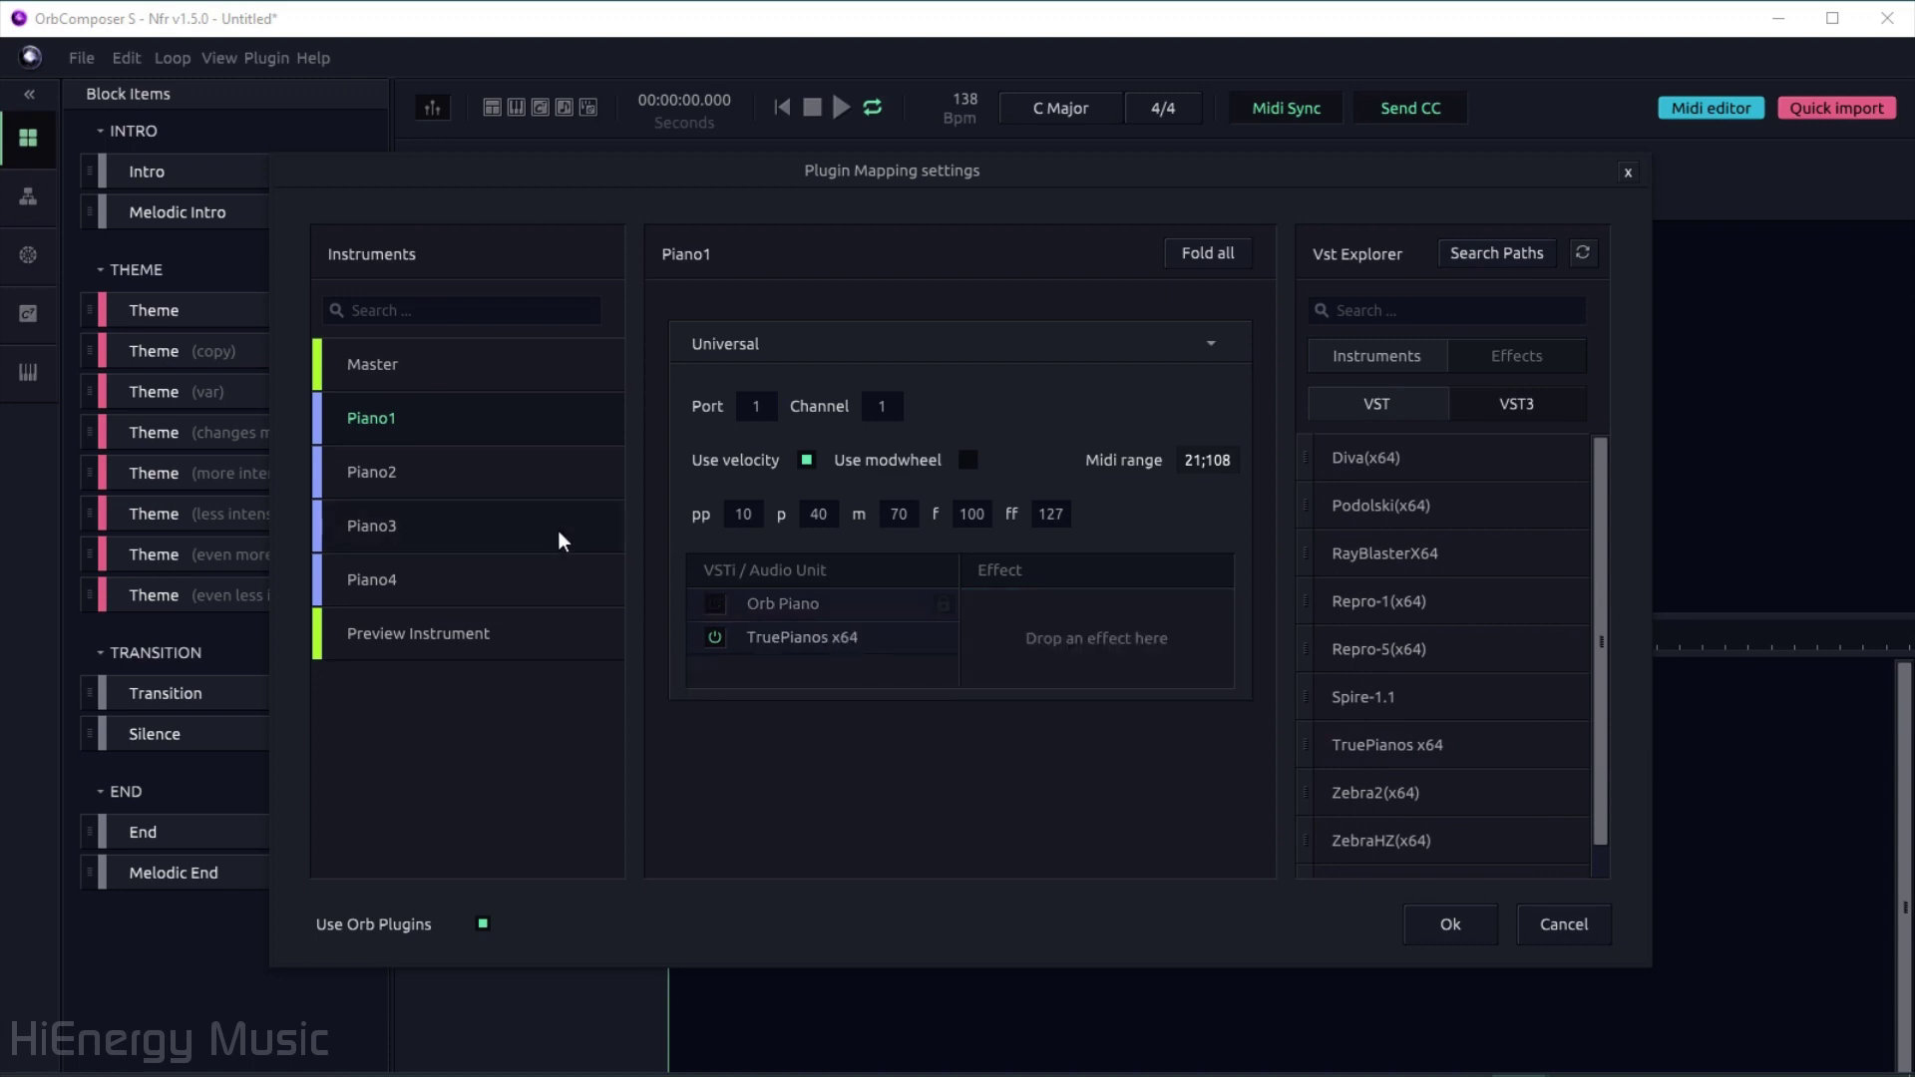
click(492, 481)
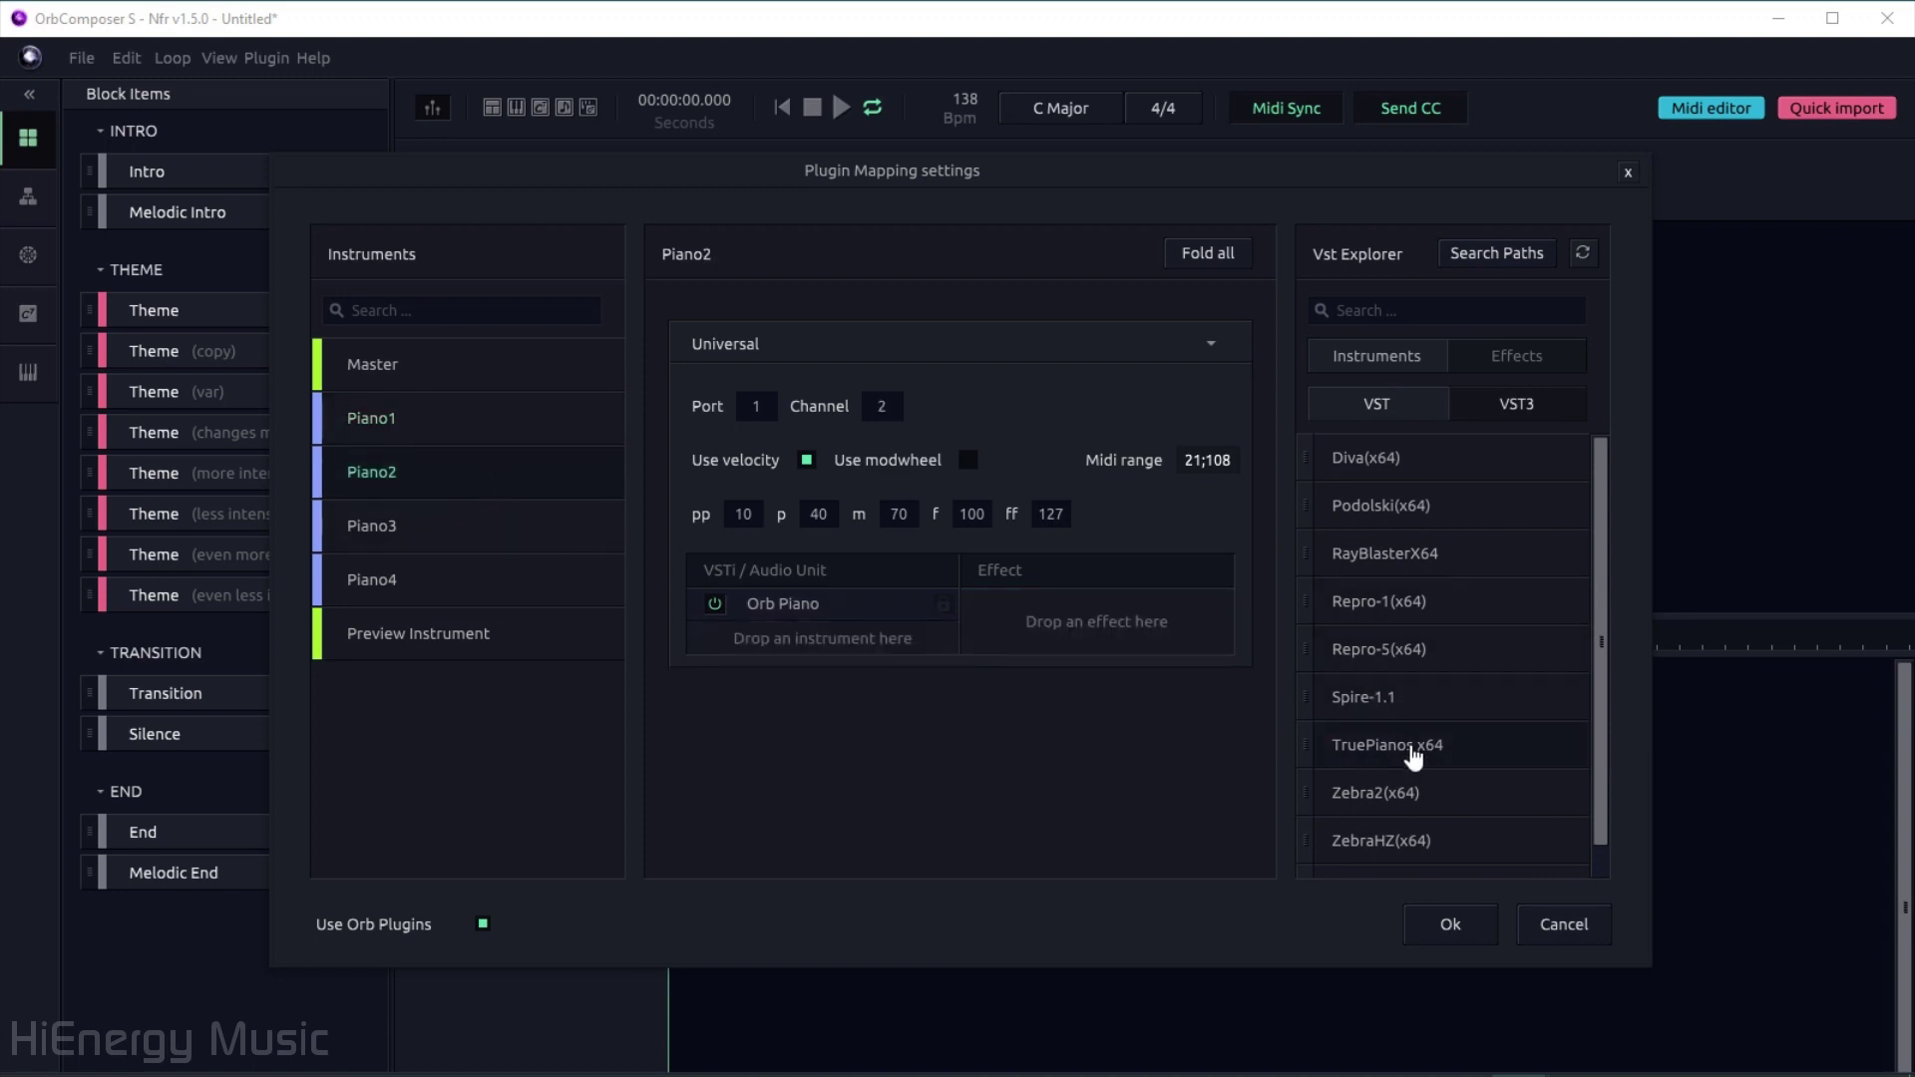
drag(1409, 746, 876, 645)
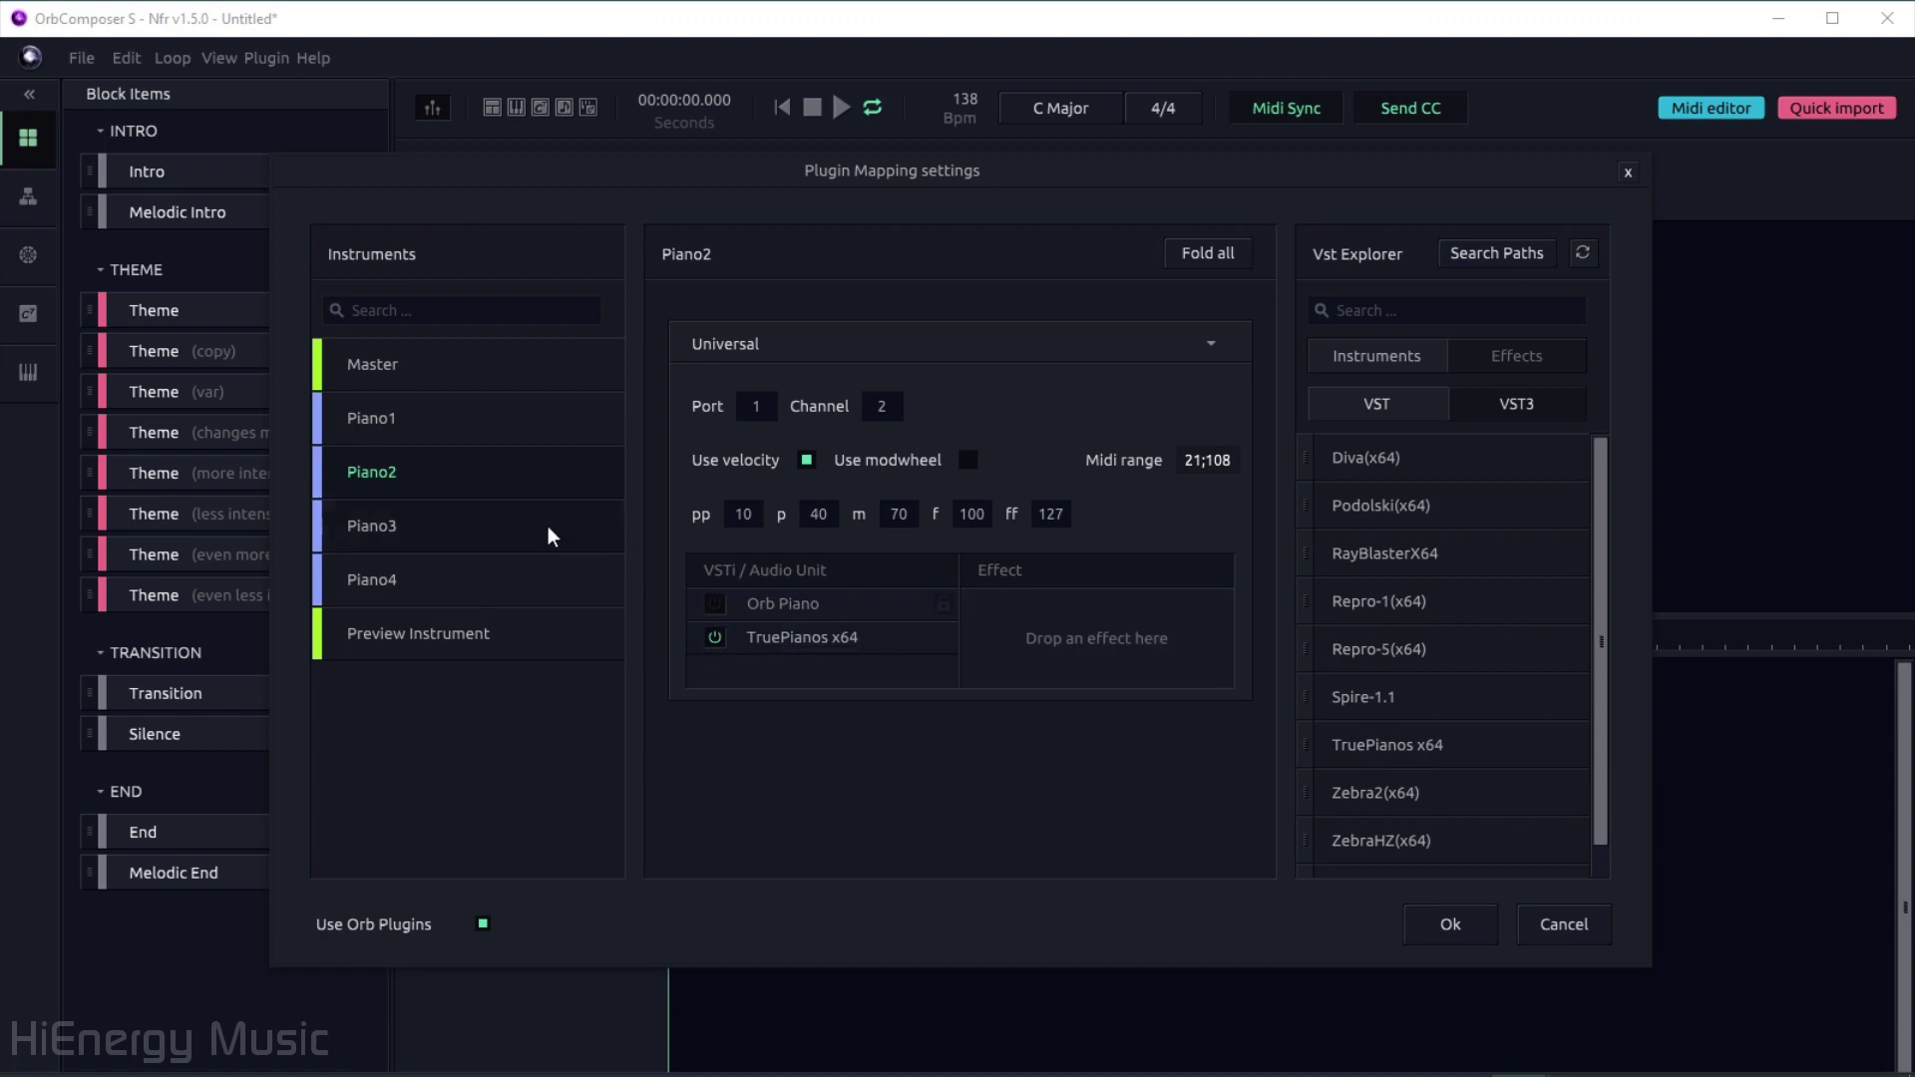
click(492, 534)
drag(1441, 748, 784, 659)
click(455, 587)
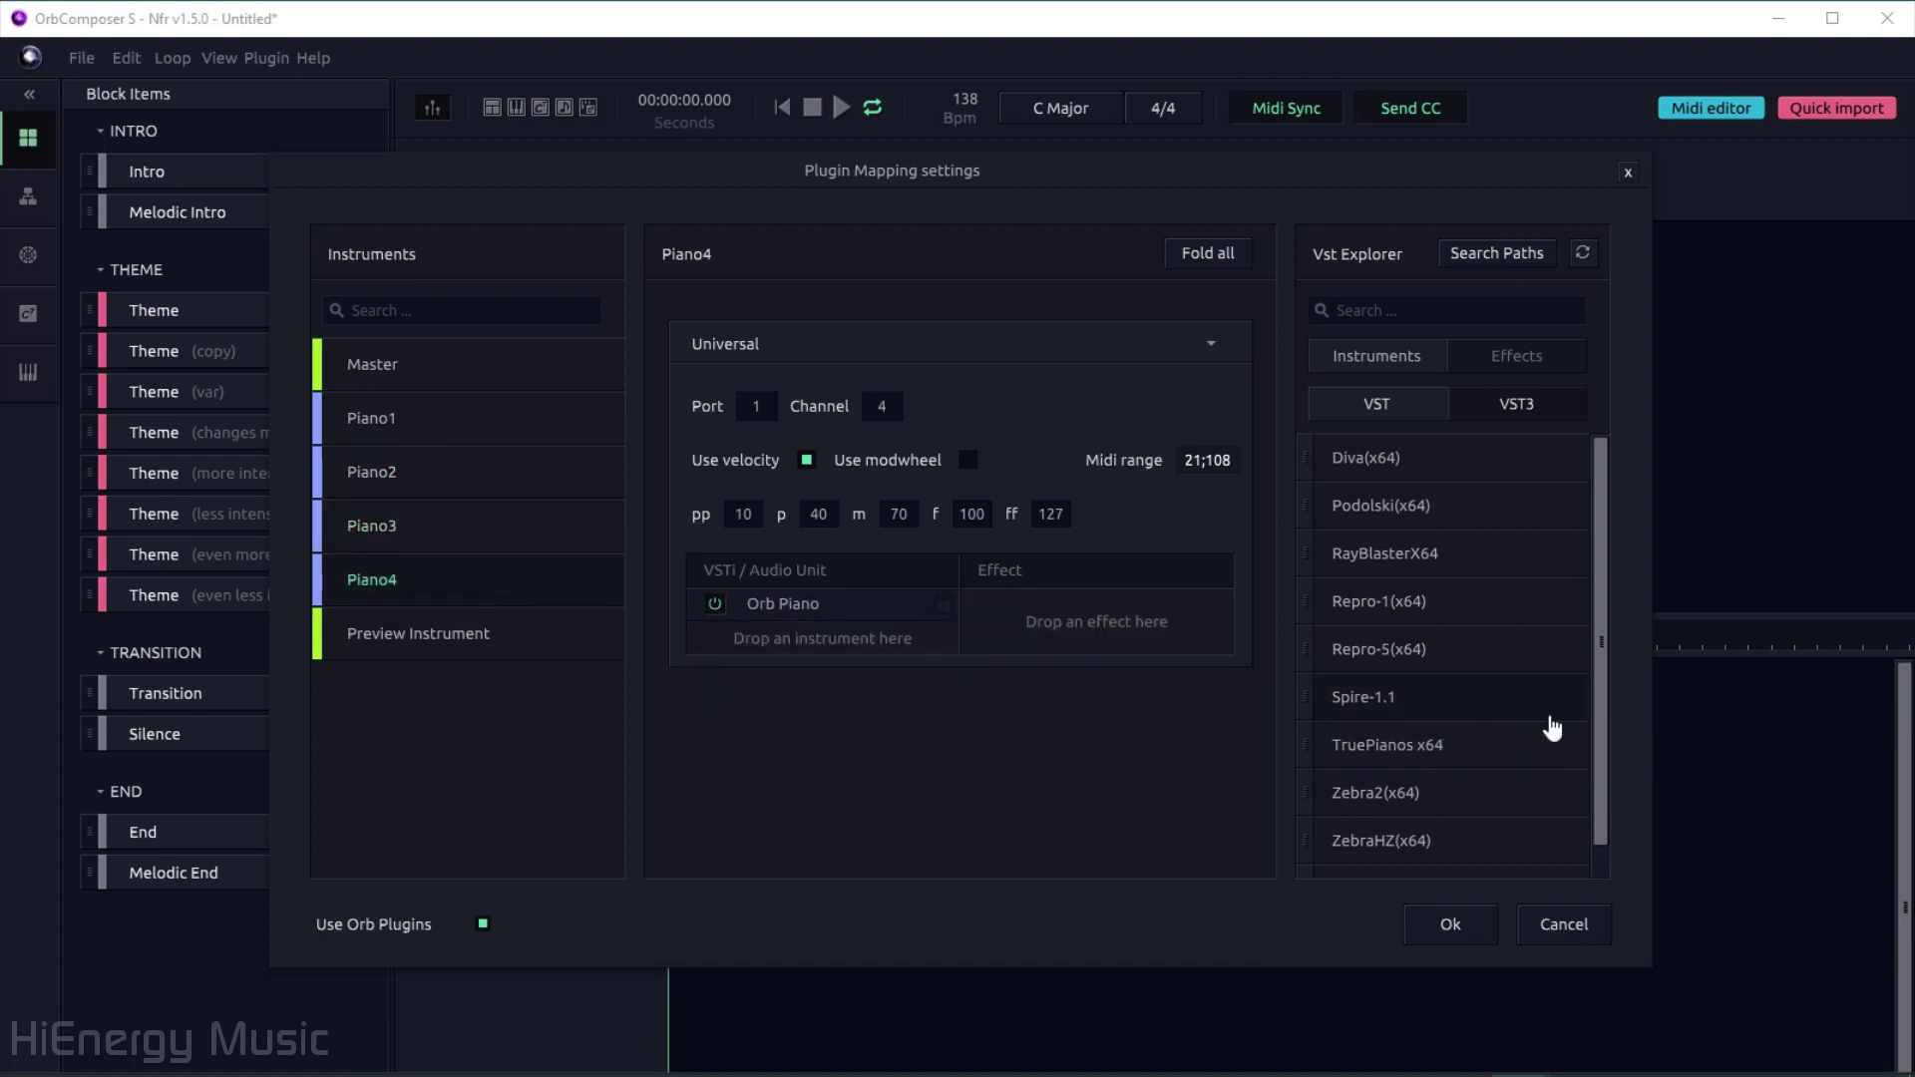
drag(1425, 755, 900, 654)
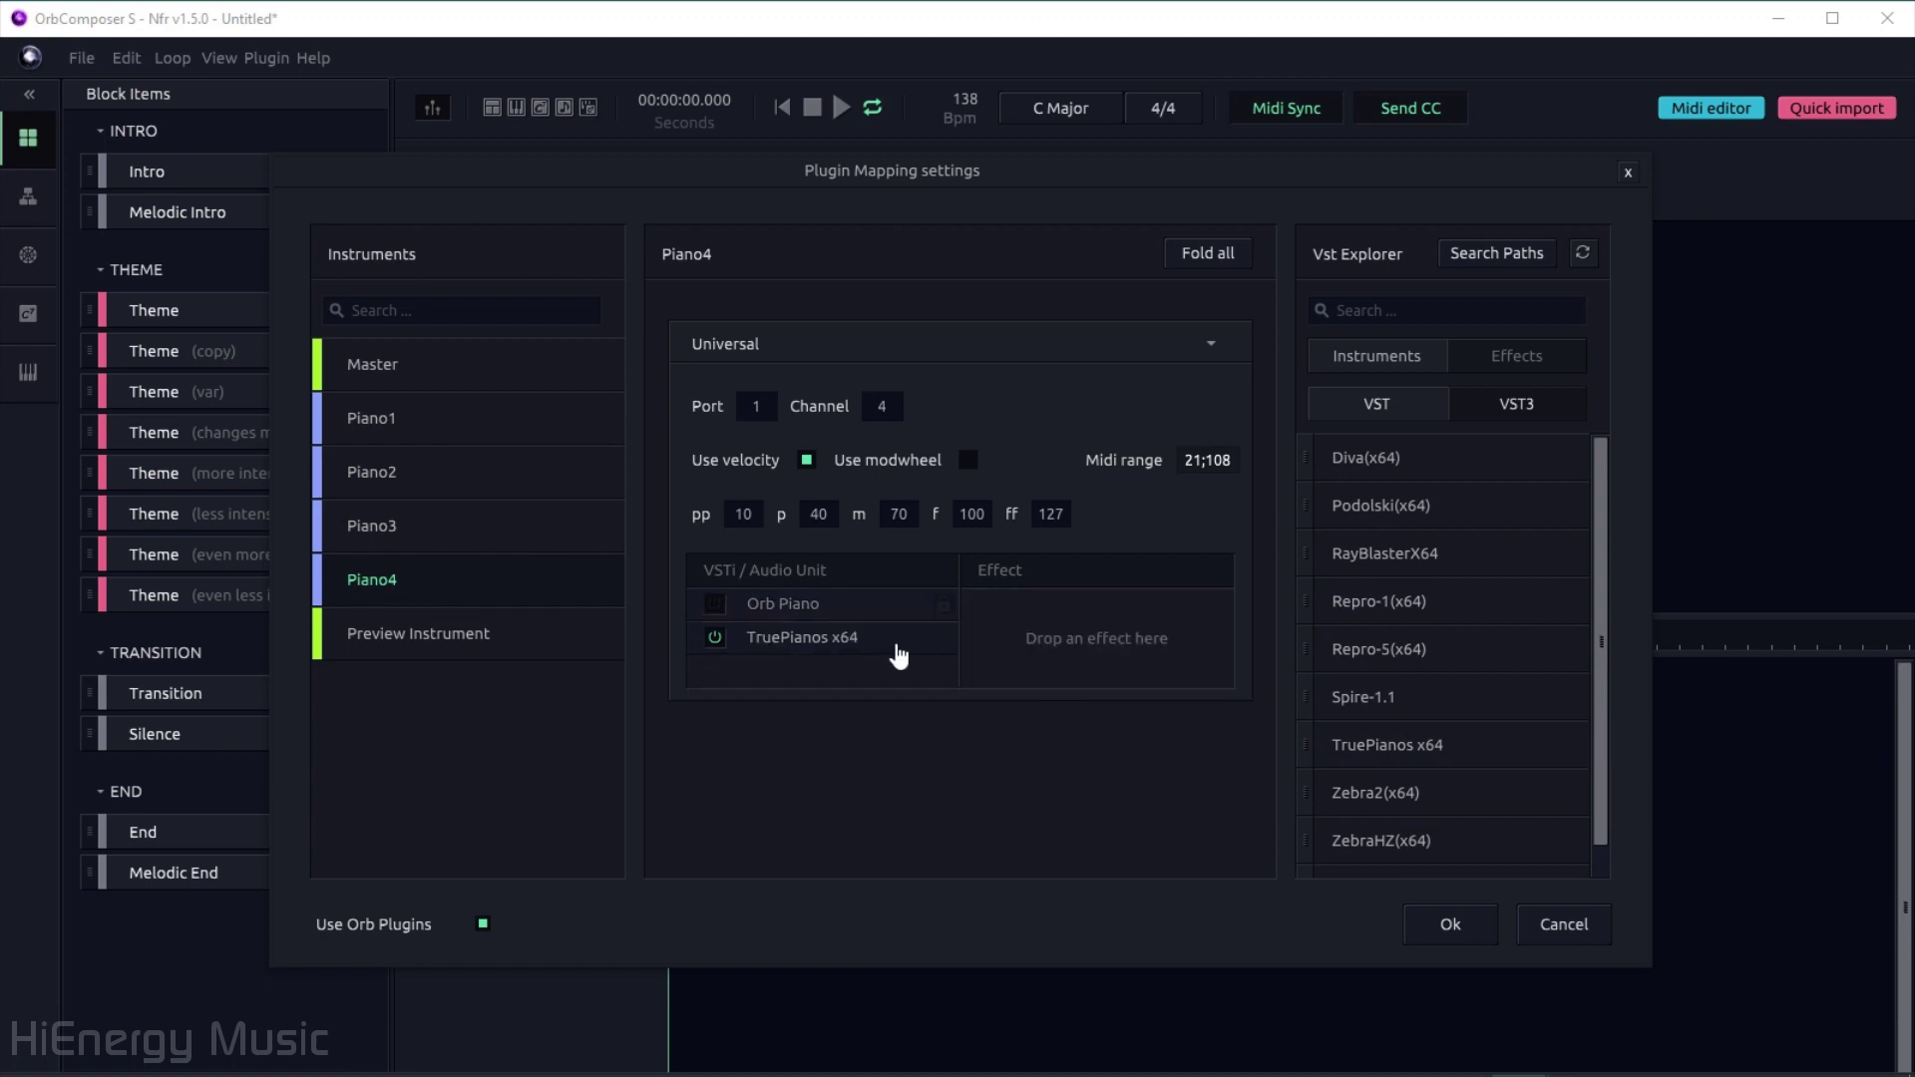
click(1629, 175)
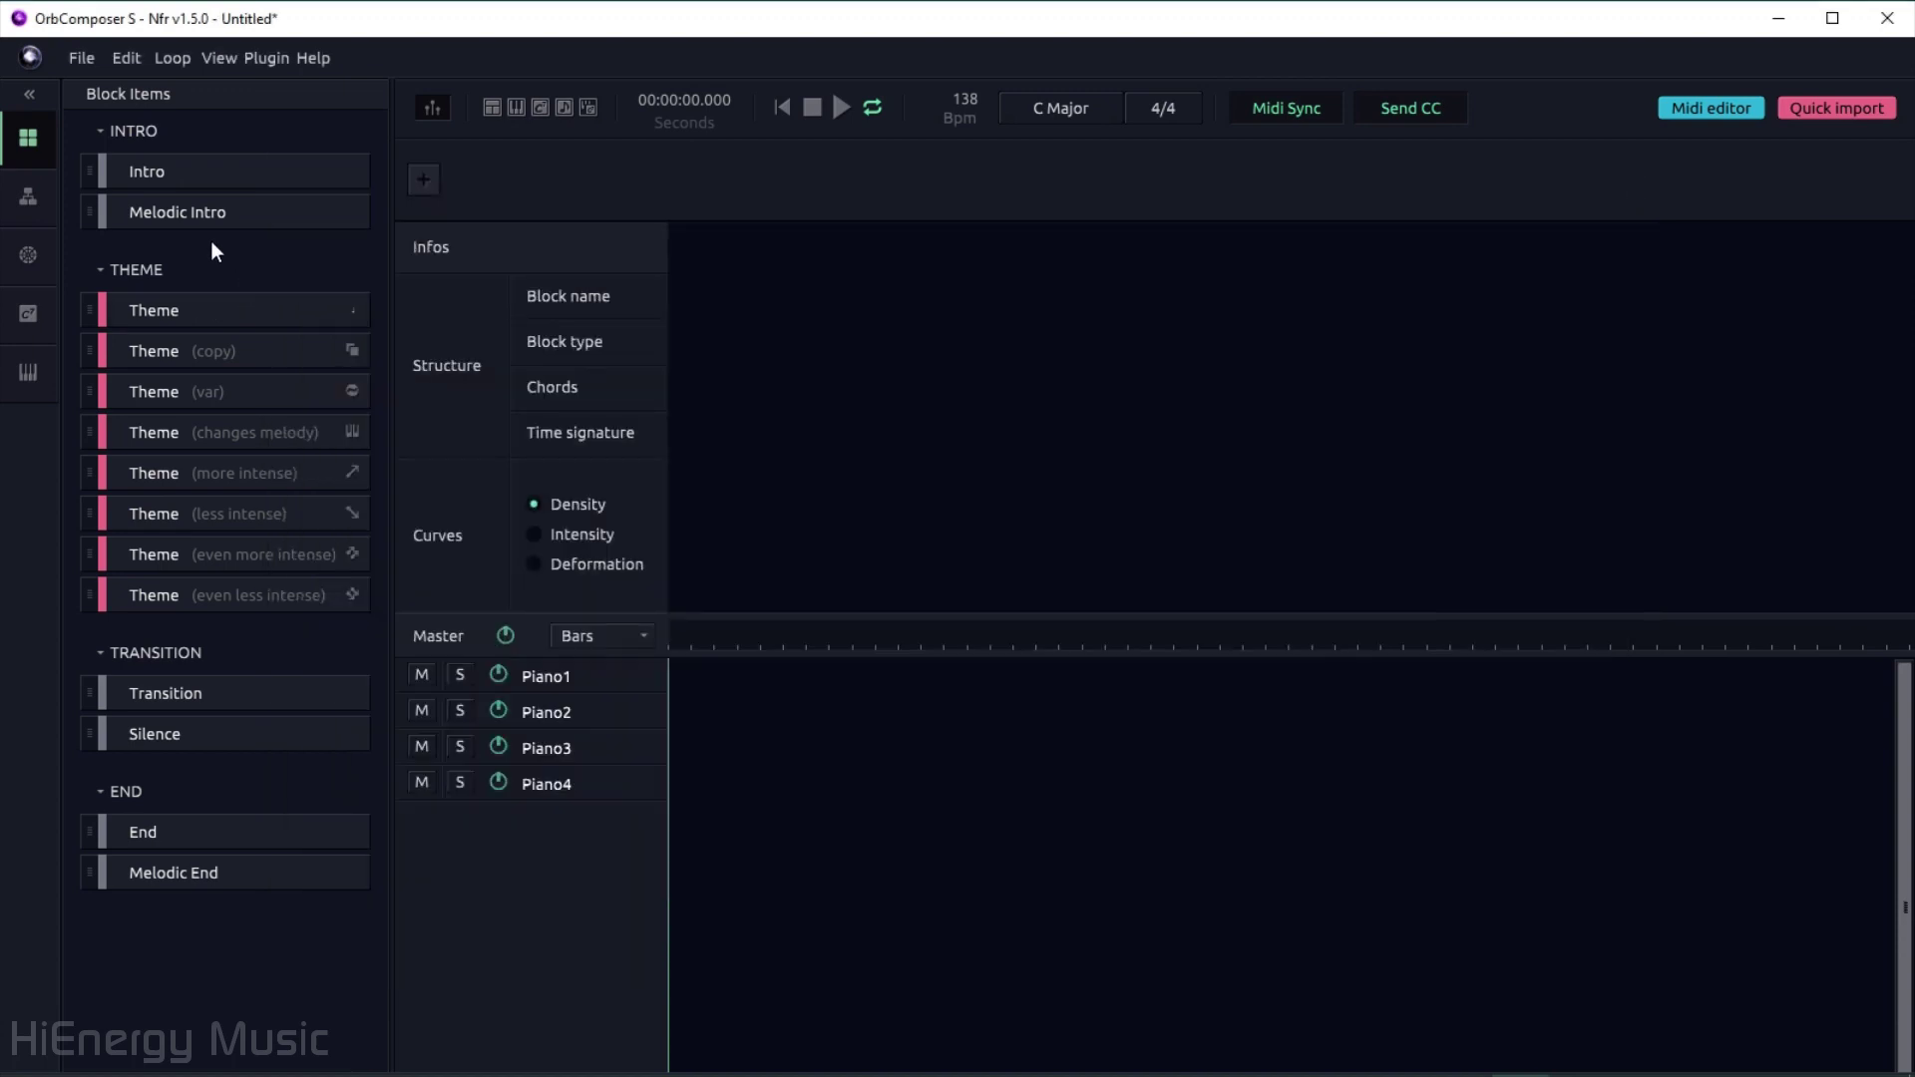
- Set the default tempo for new blocks to 120 BPM and the default key and mode to C Lydian
drag(167, 213, 239, 265)
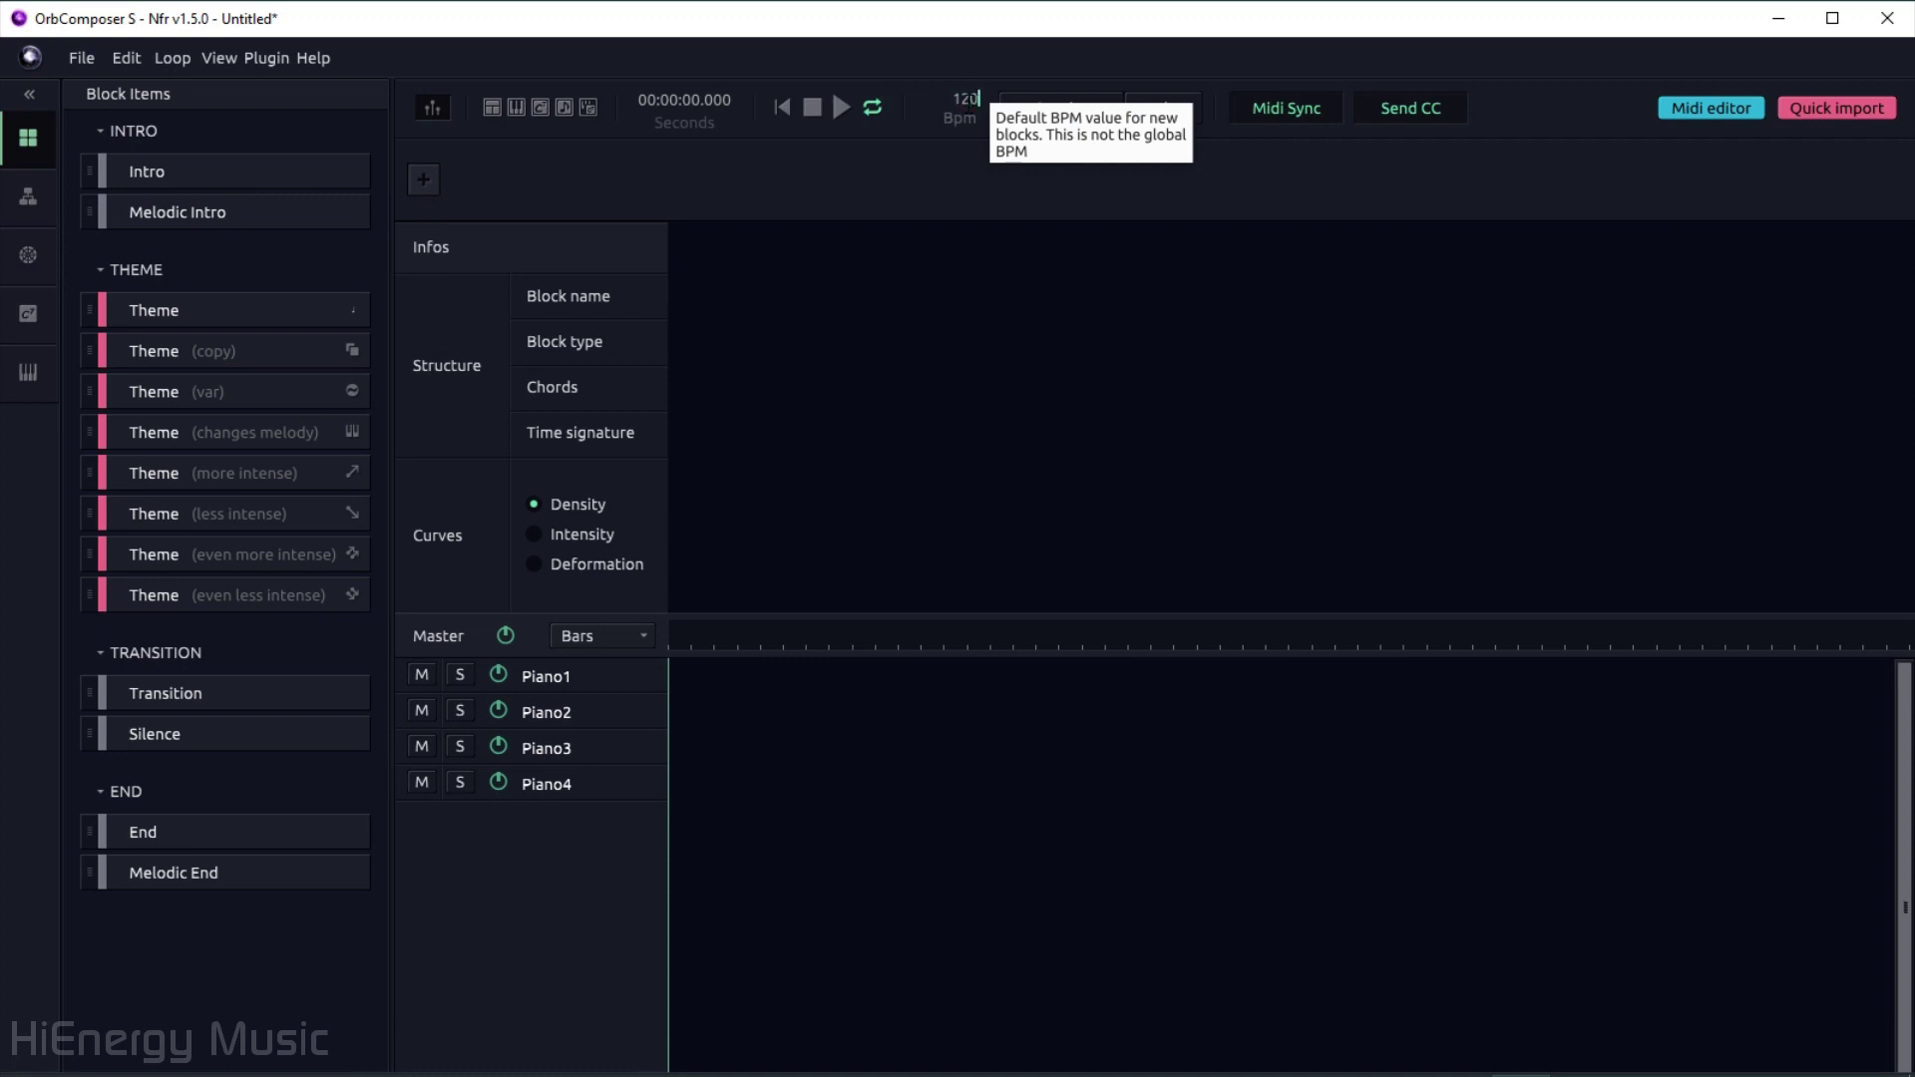
click(1091, 107)
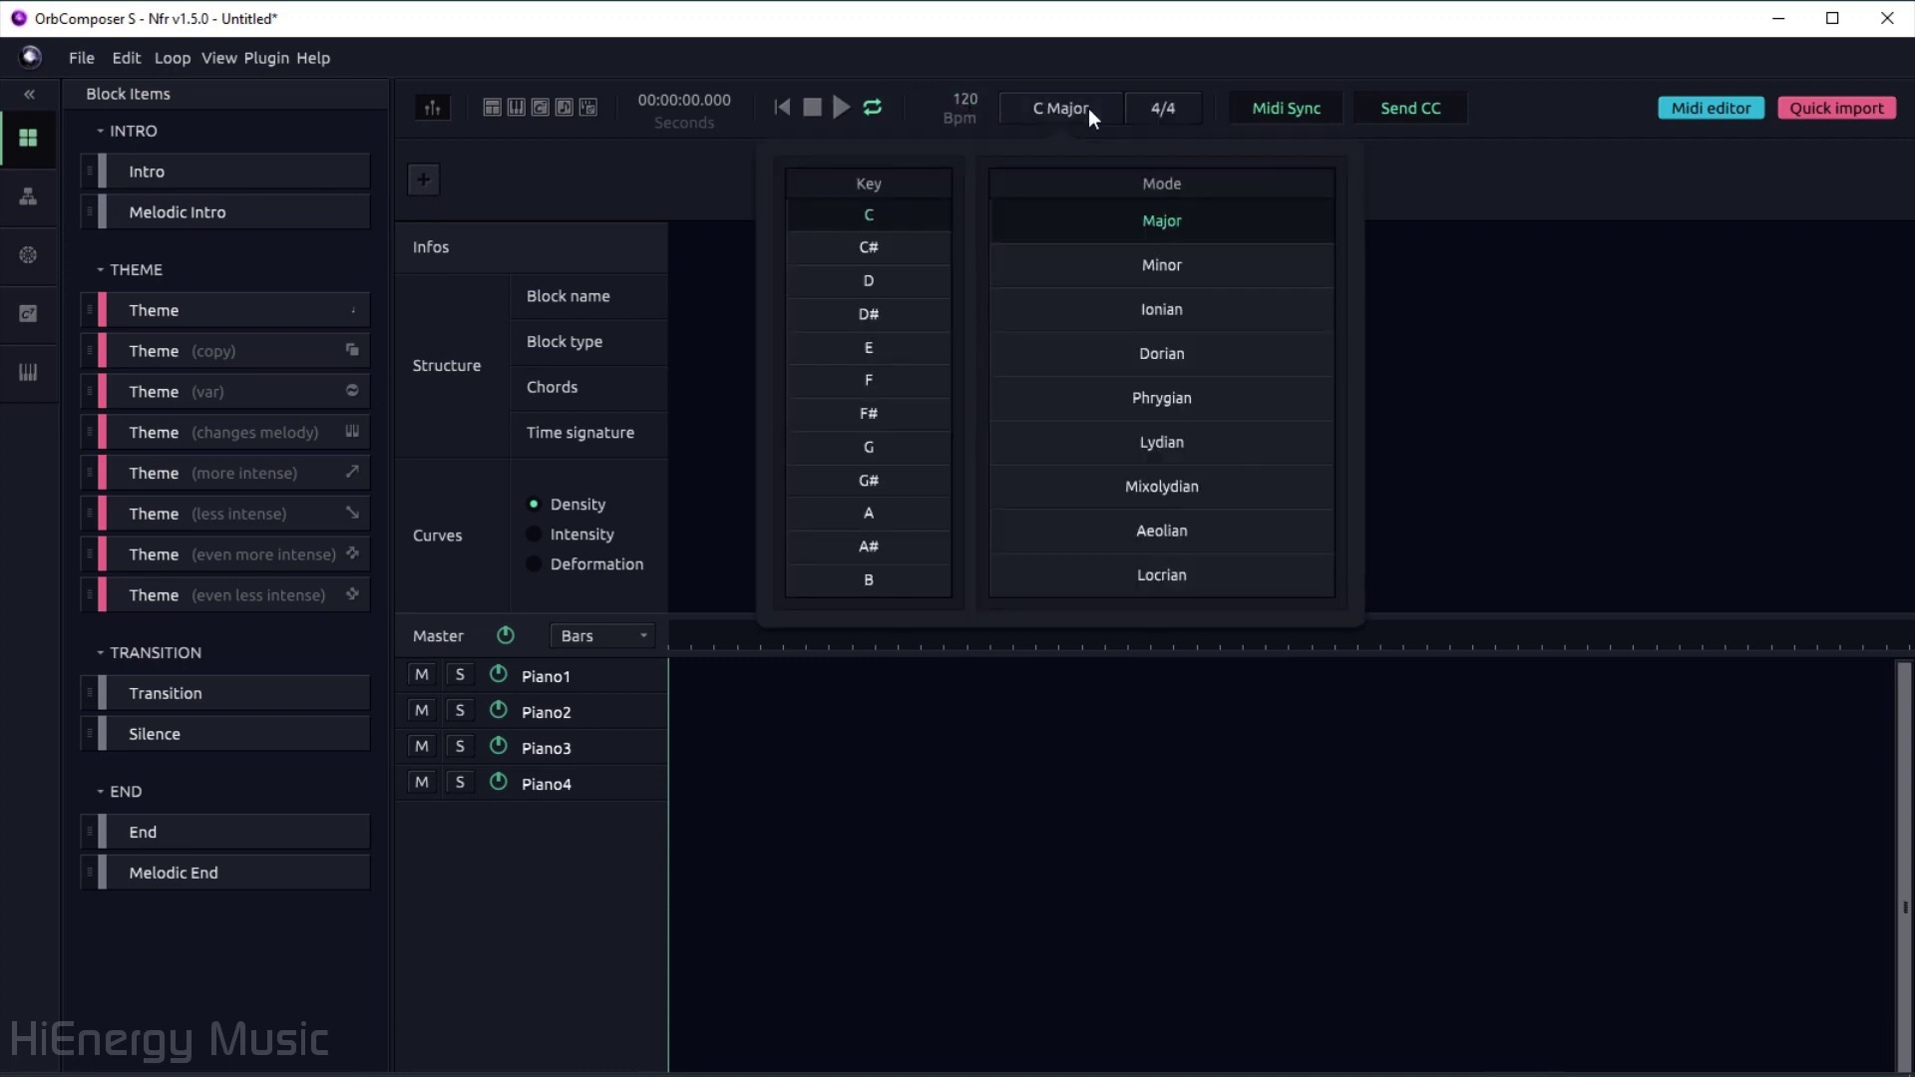
click(1201, 436)
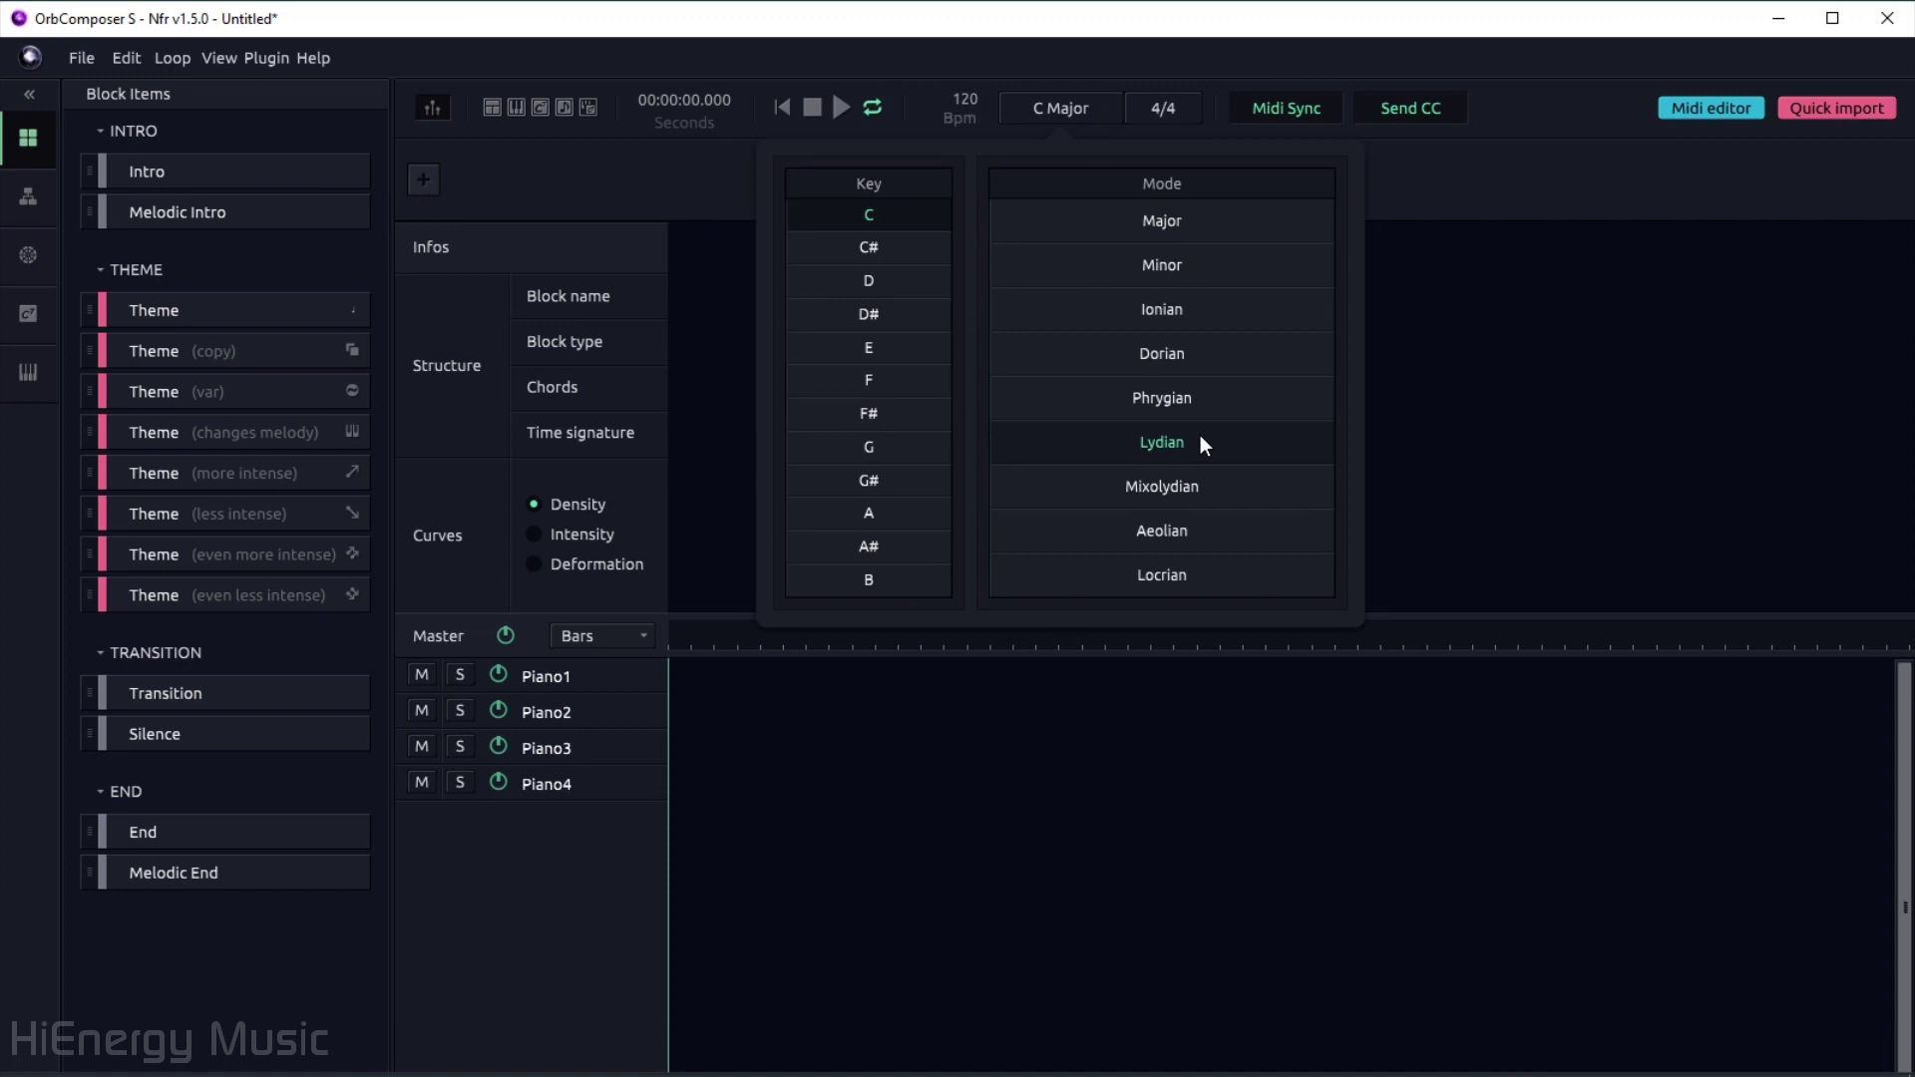
click(1482, 181)
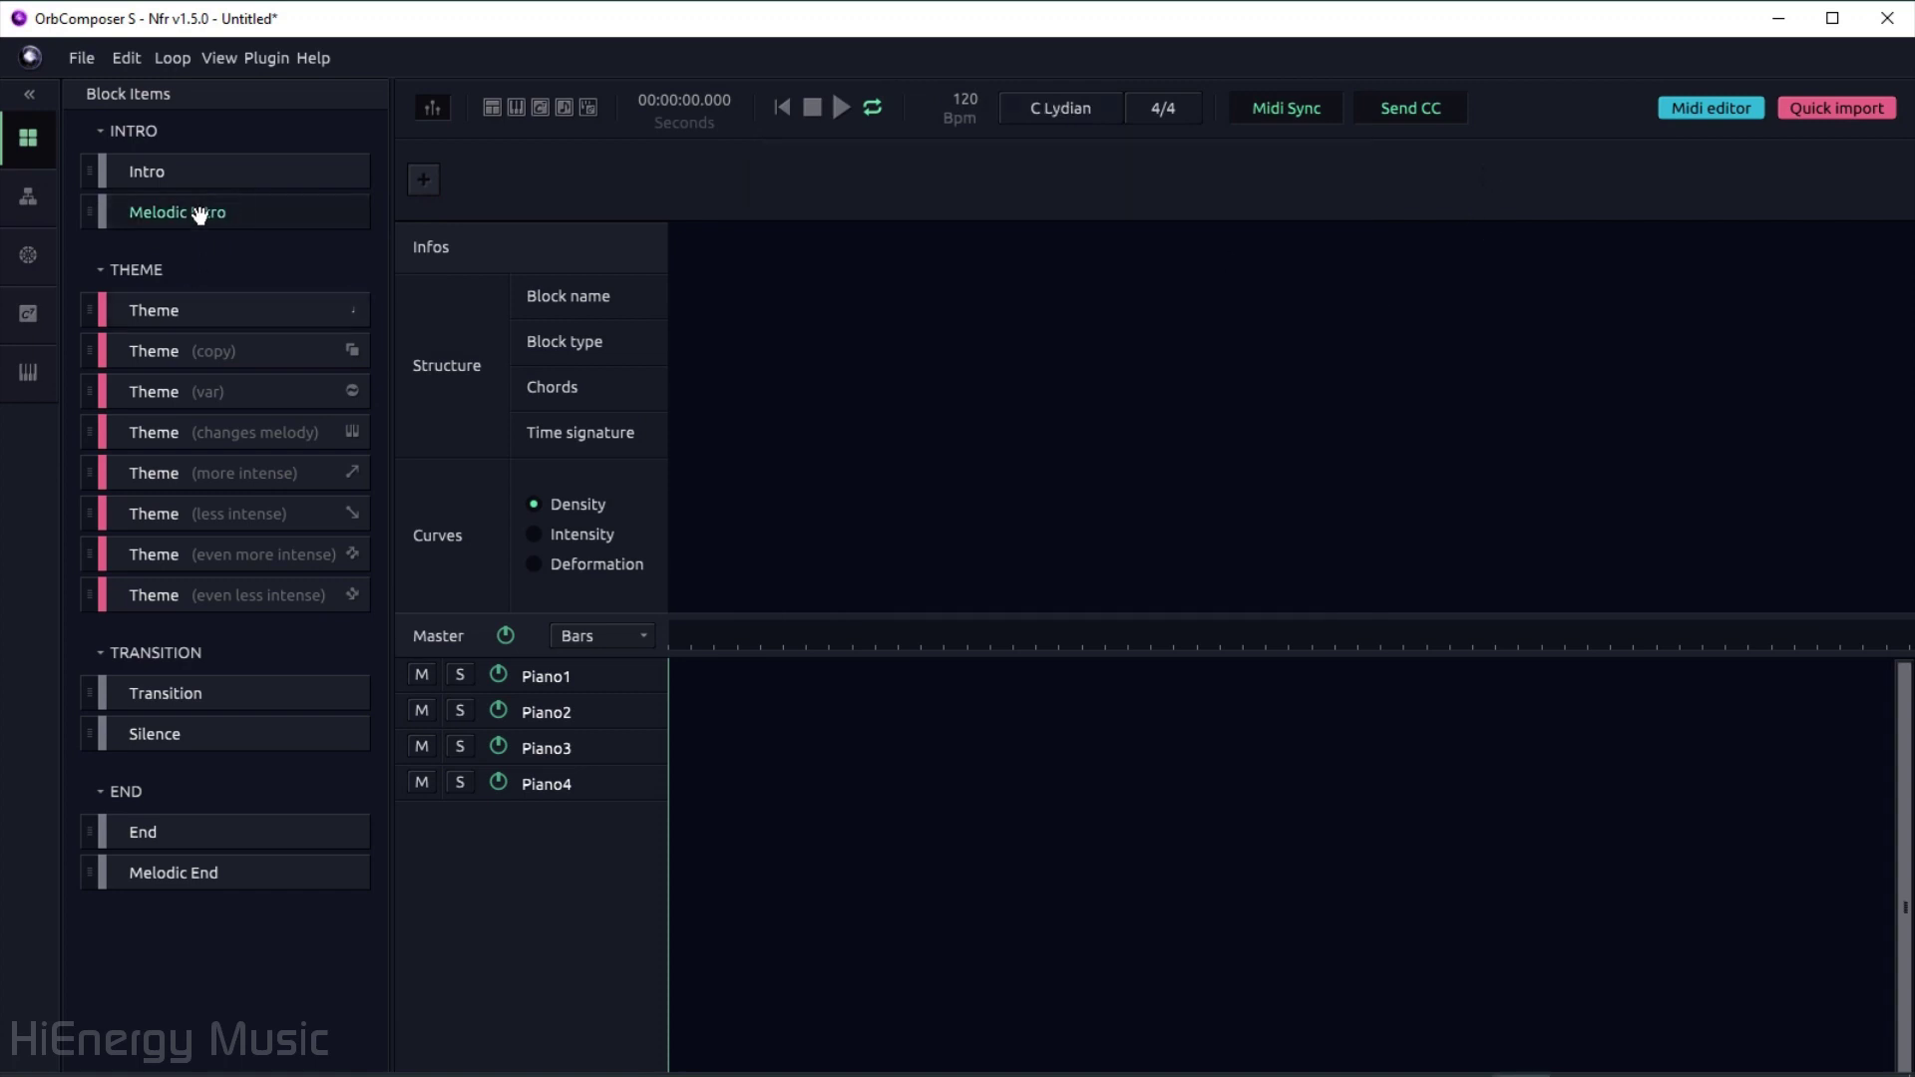
- Add a Melodic Intro block followed by a Theme block to the empty arrangement, playing back each one
drag(199, 215, 988, 559)
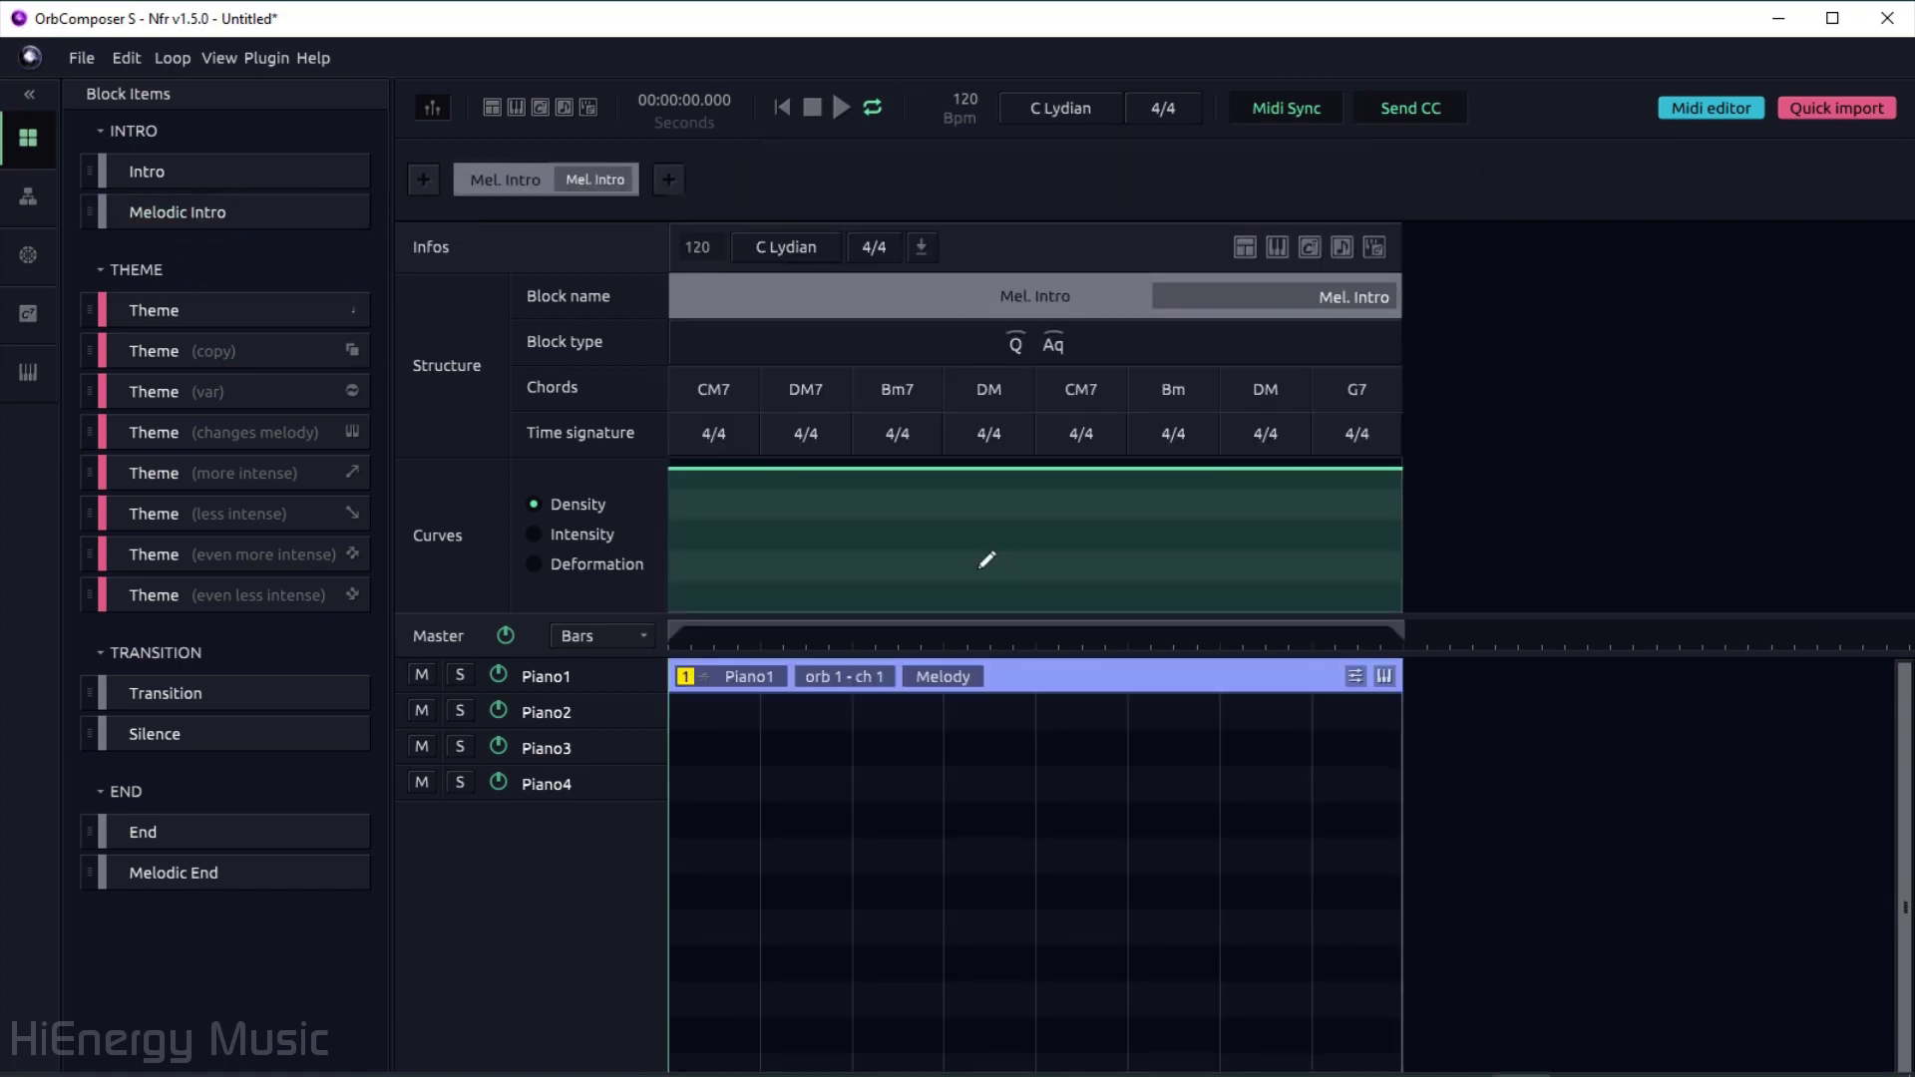
click(840, 105)
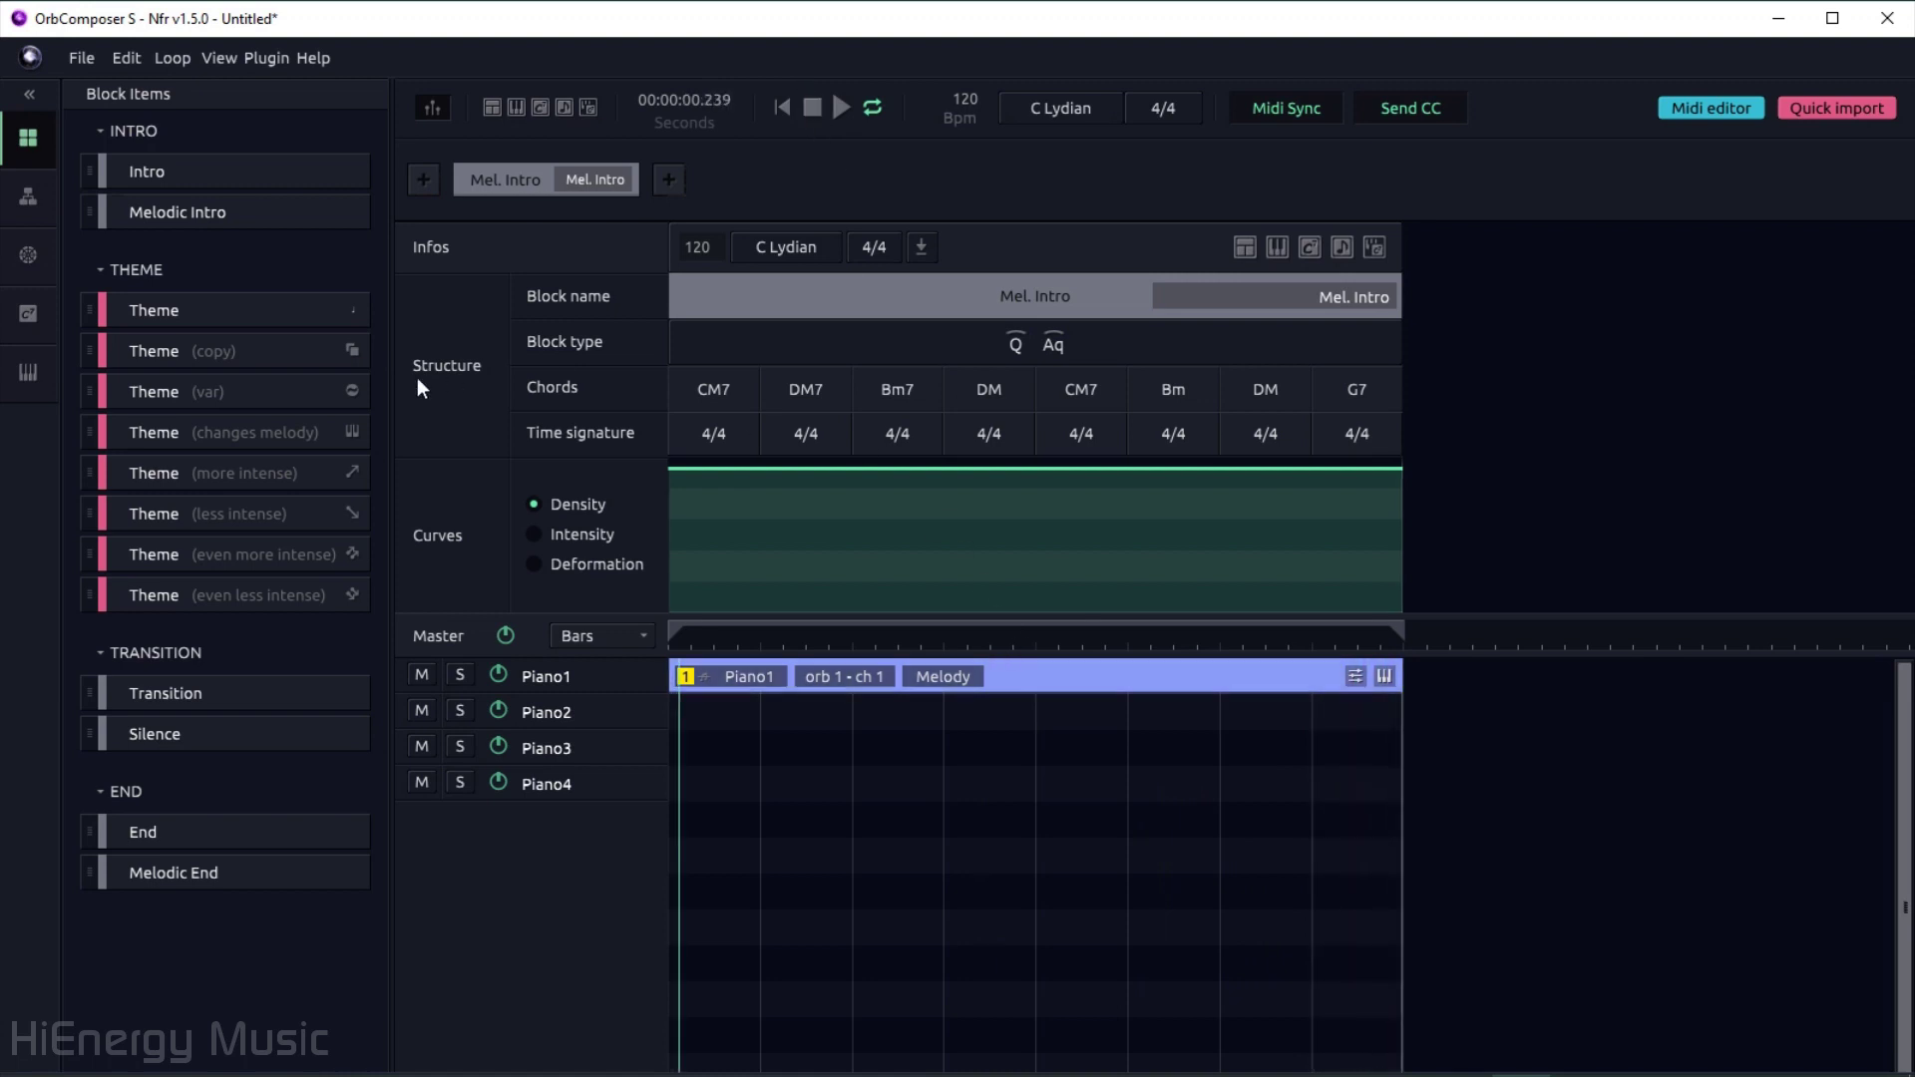
drag(170, 314, 1546, 435)
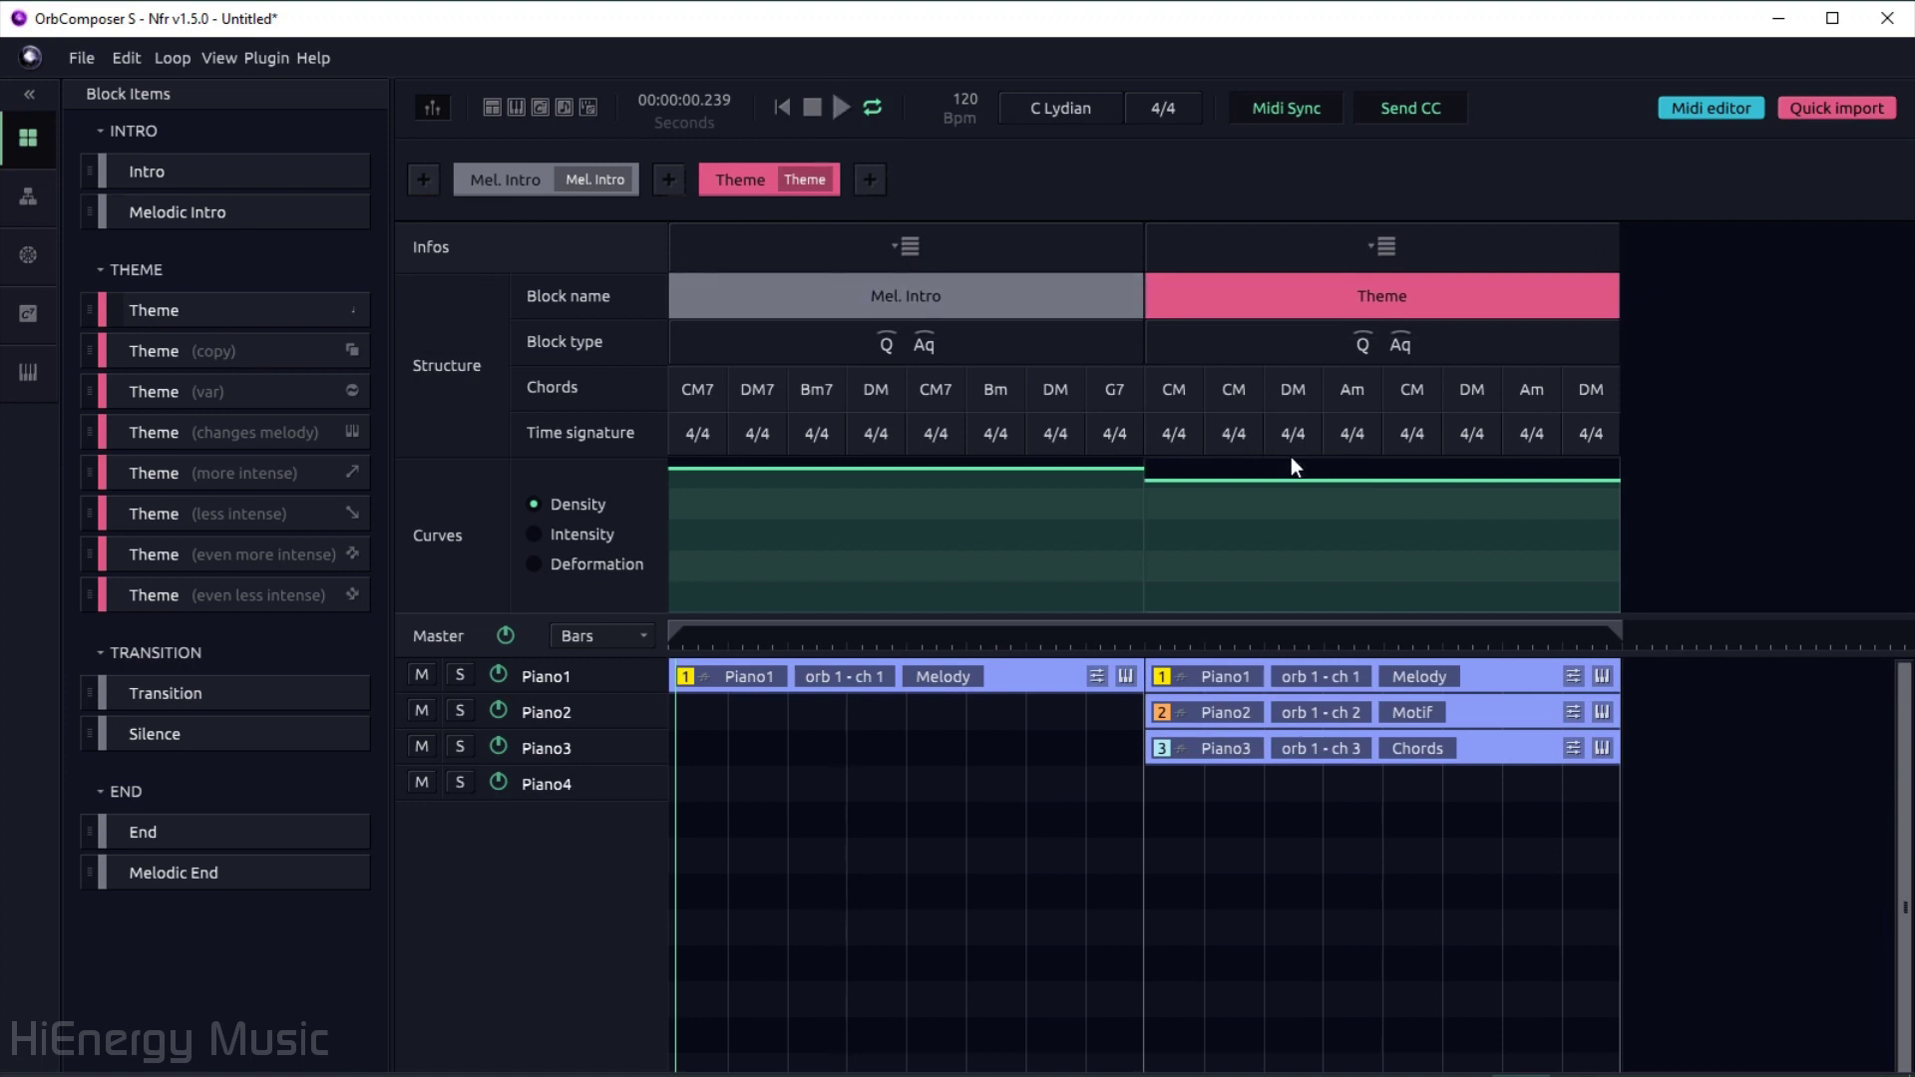
click(1139, 639)
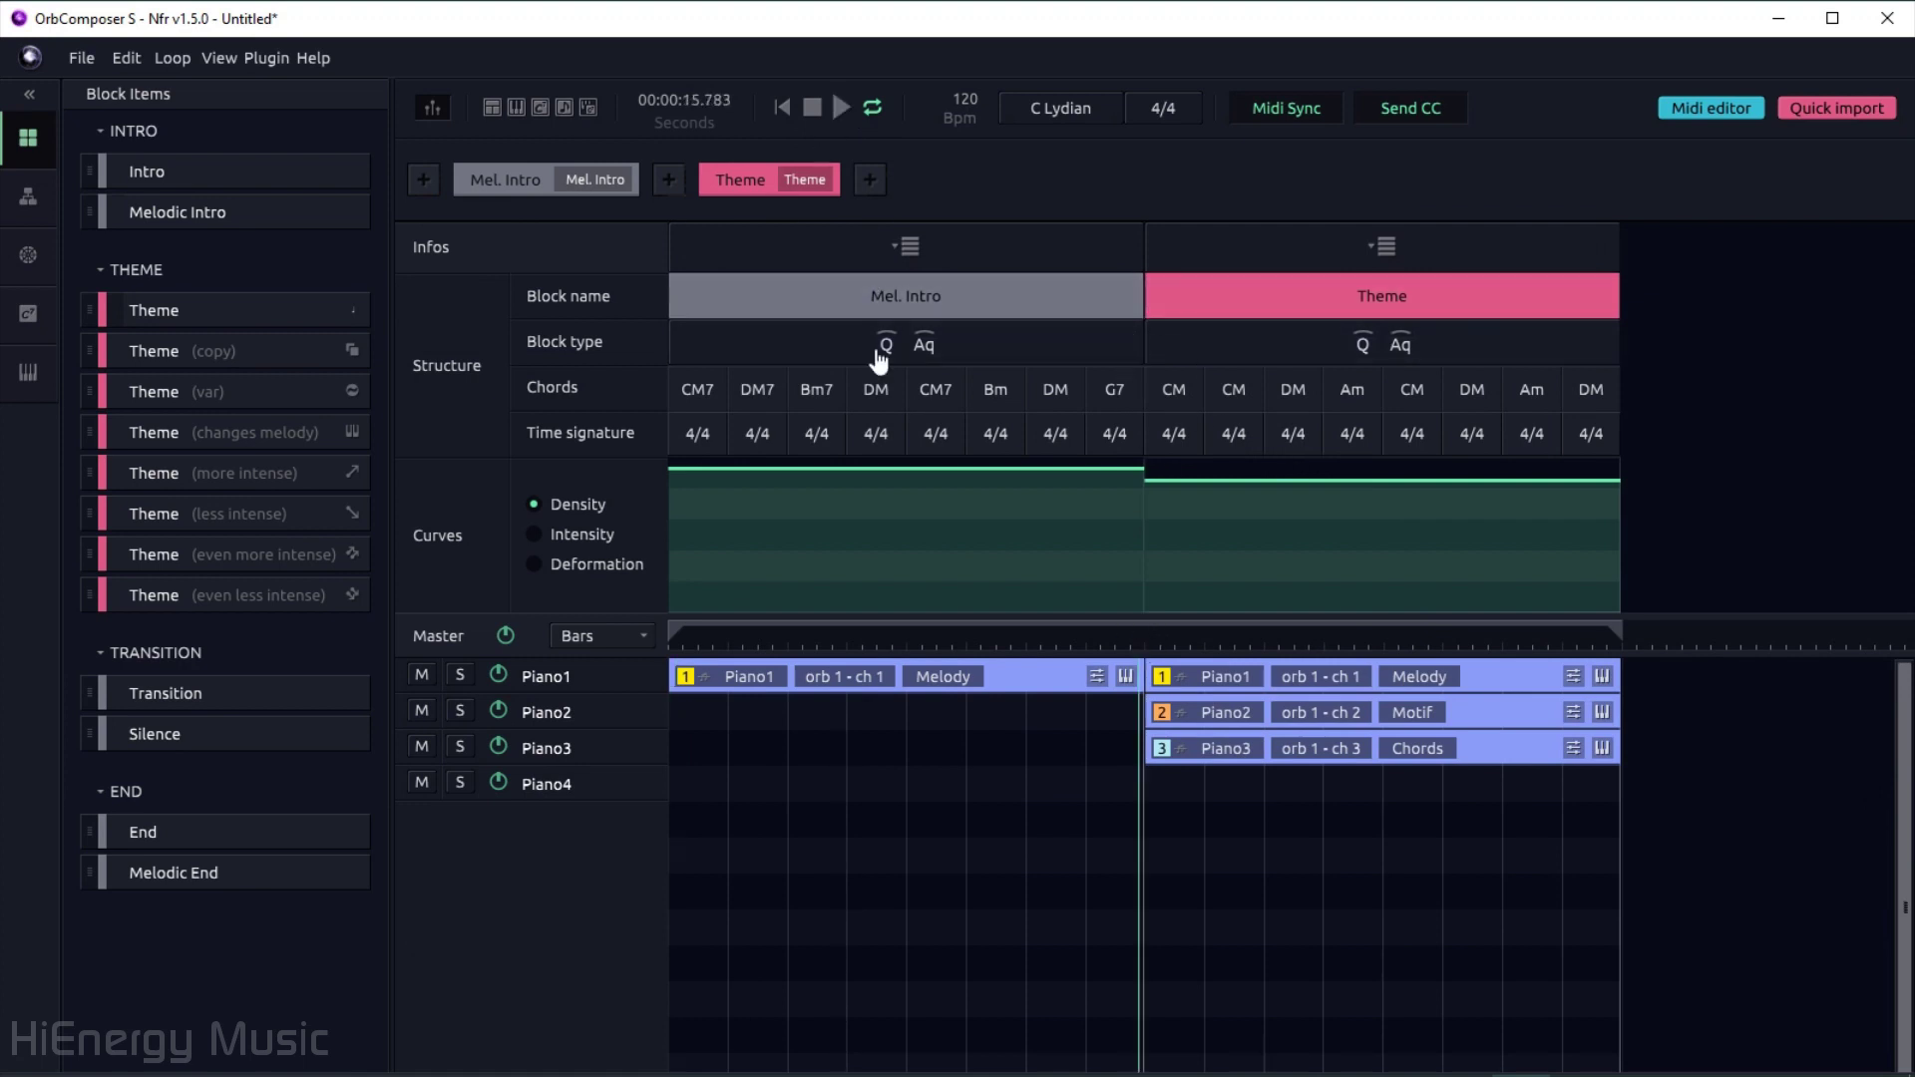
click(835, 108)
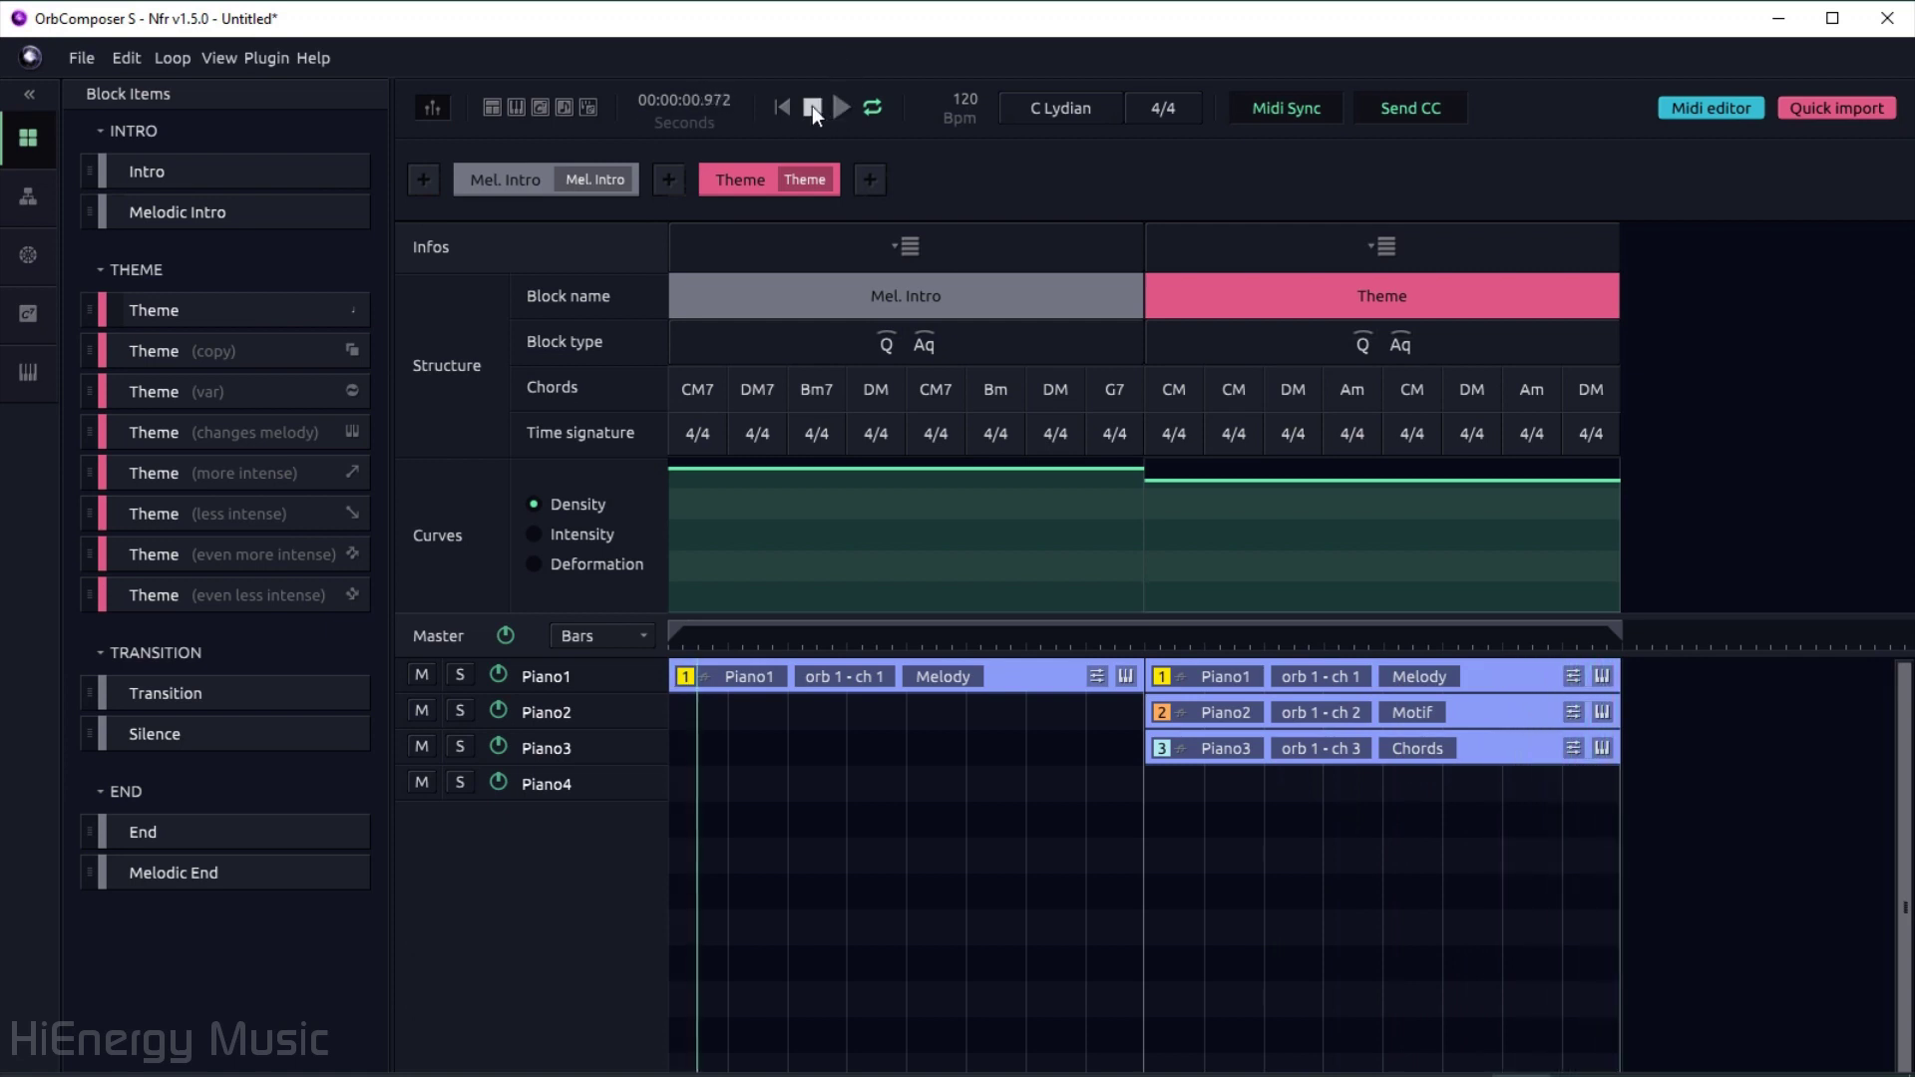
- Turn off loop playback and append a Theme (more intense) block after the Theme block
click(873, 108)
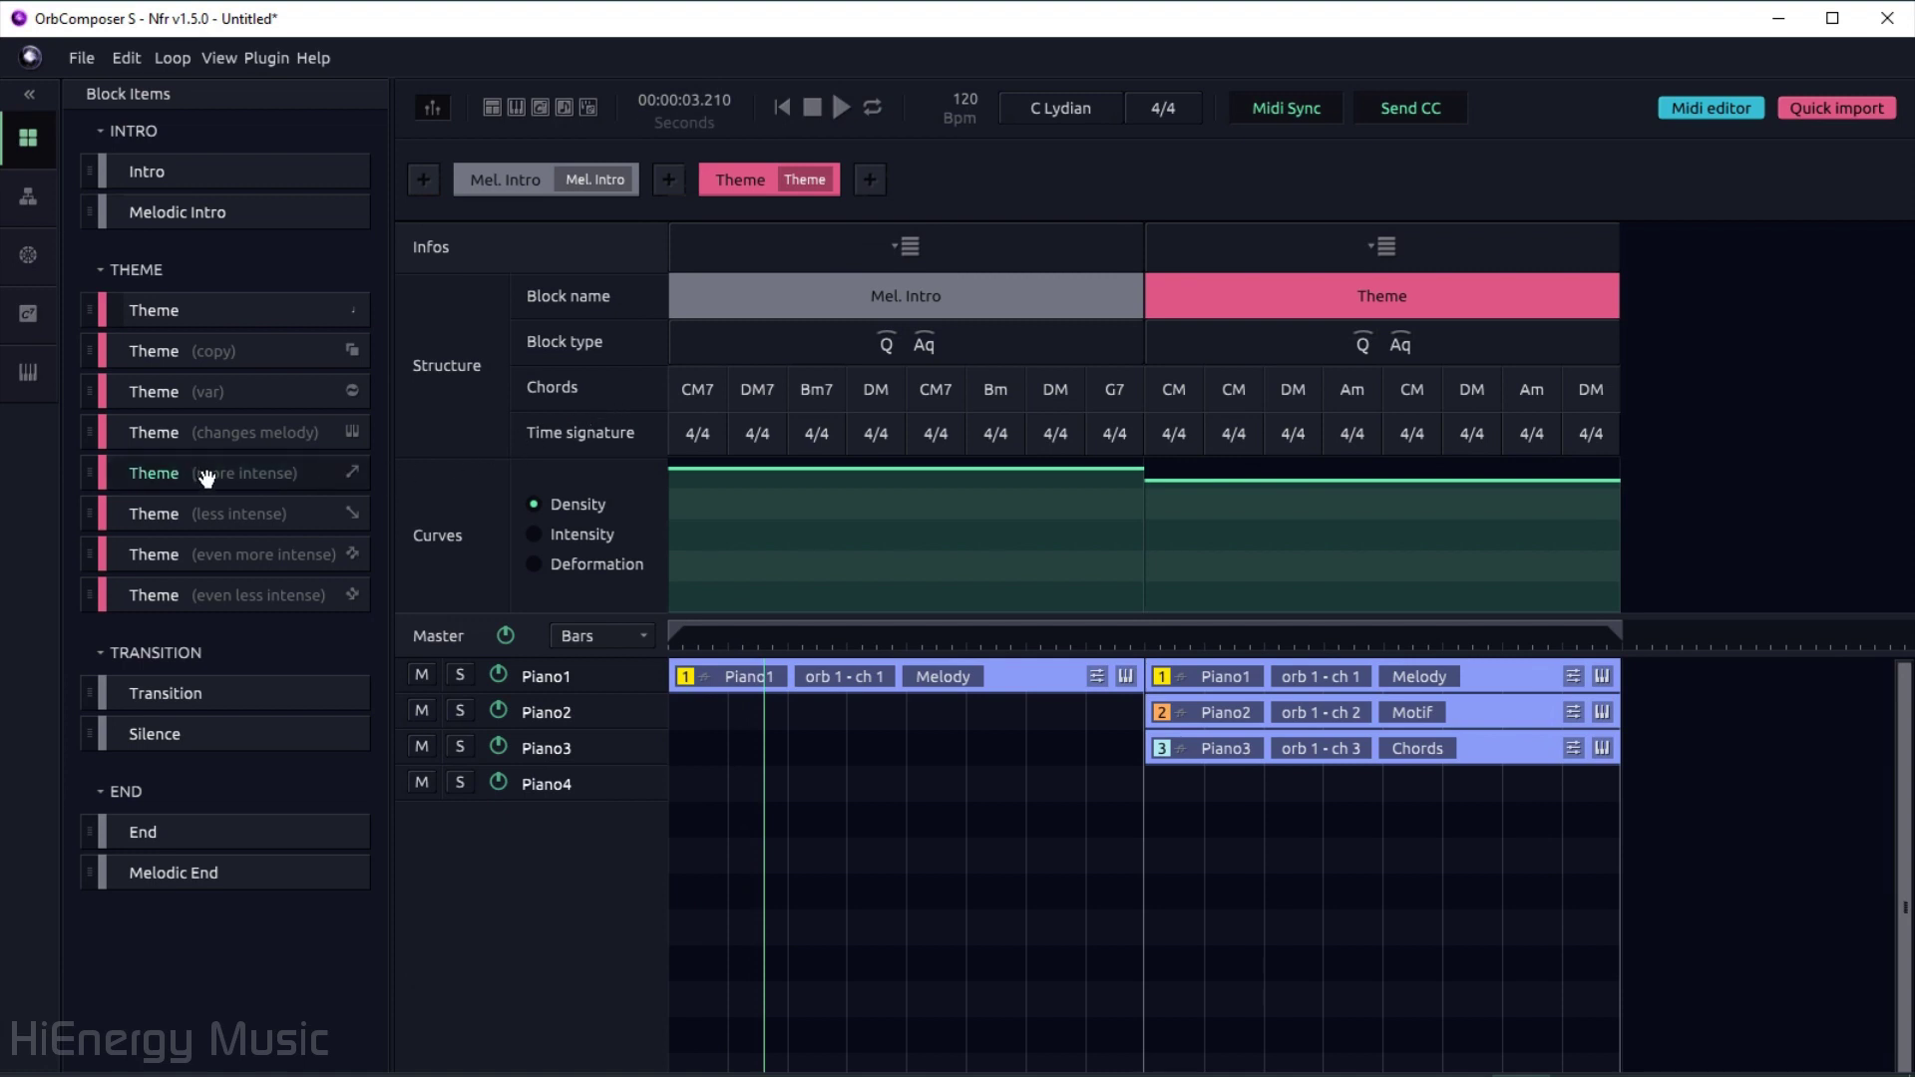
drag(221, 474, 1577, 389)
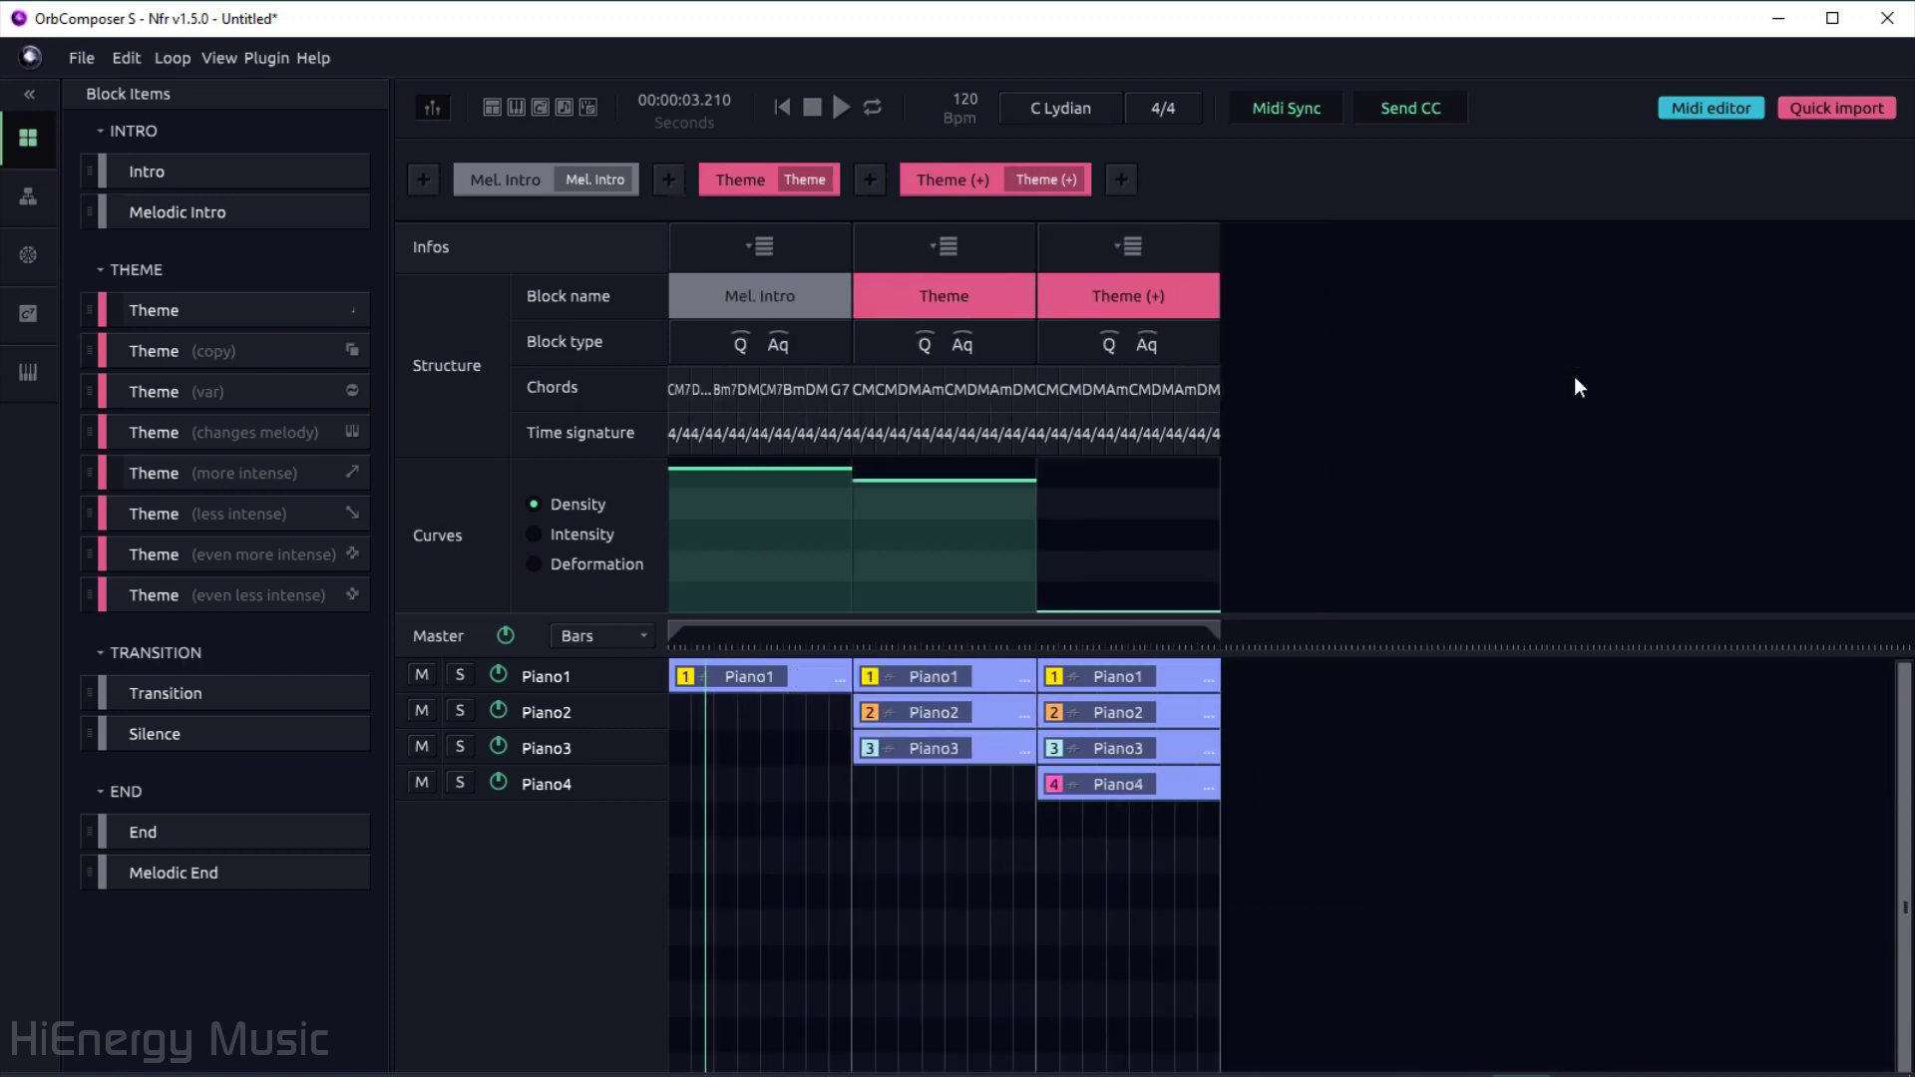
- Play the arrangement from the end of the melodic intro through the two theme blocks
click(849, 635)
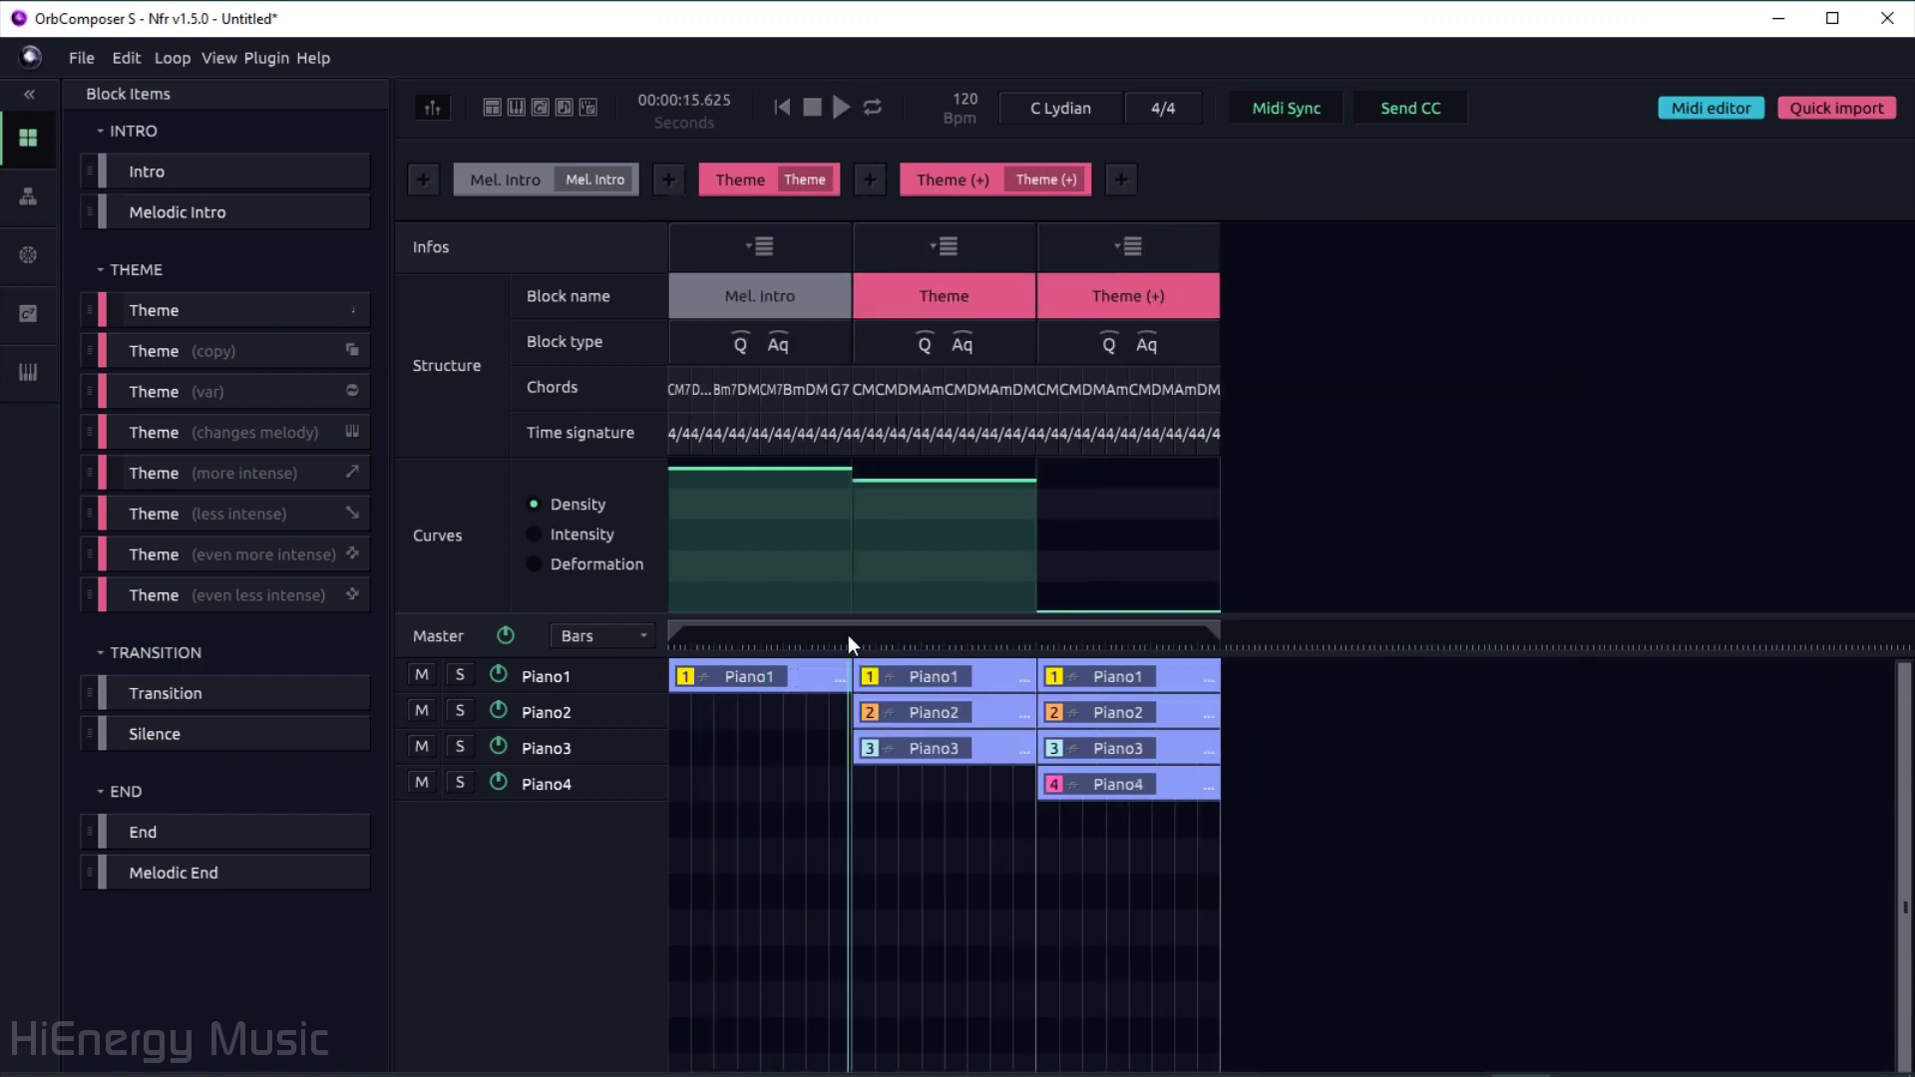
click(854, 99)
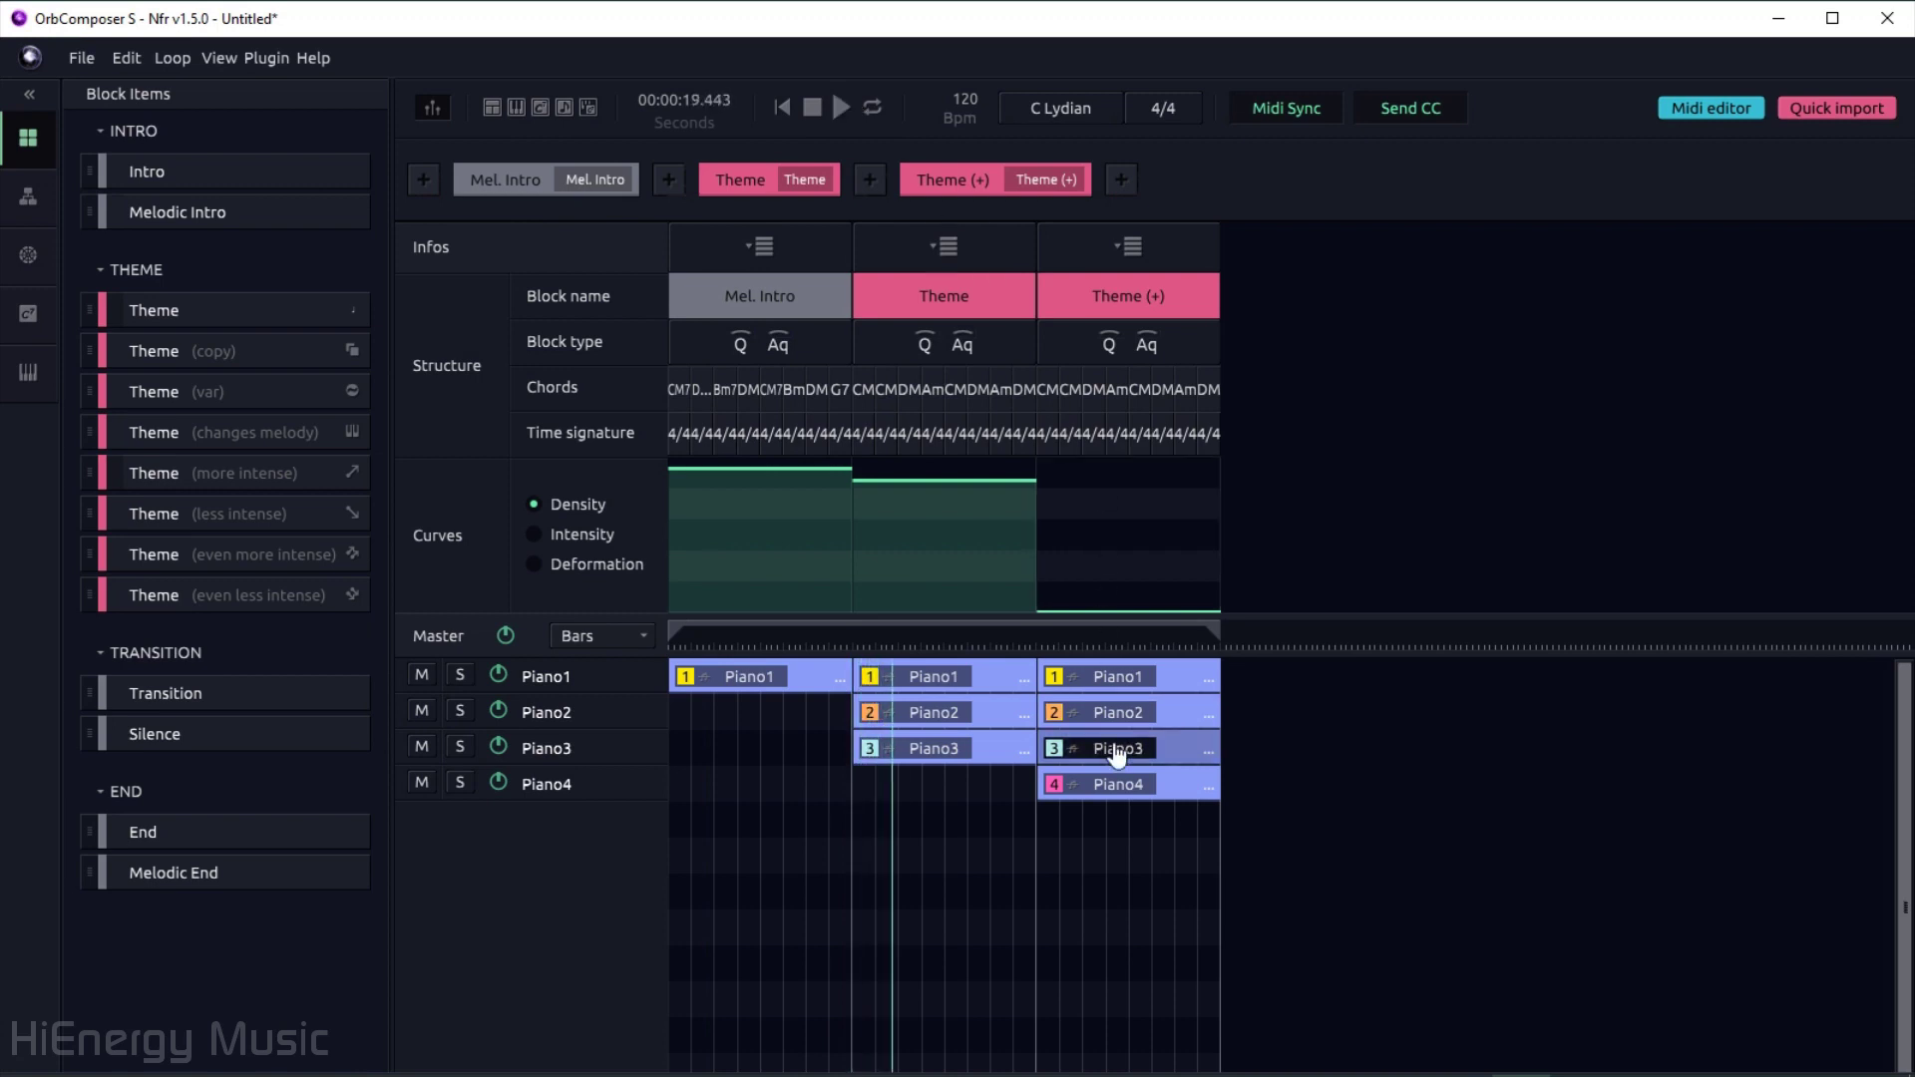
scroll(1087, 773, up, 3)
scroll(1090, 779, down, 3)
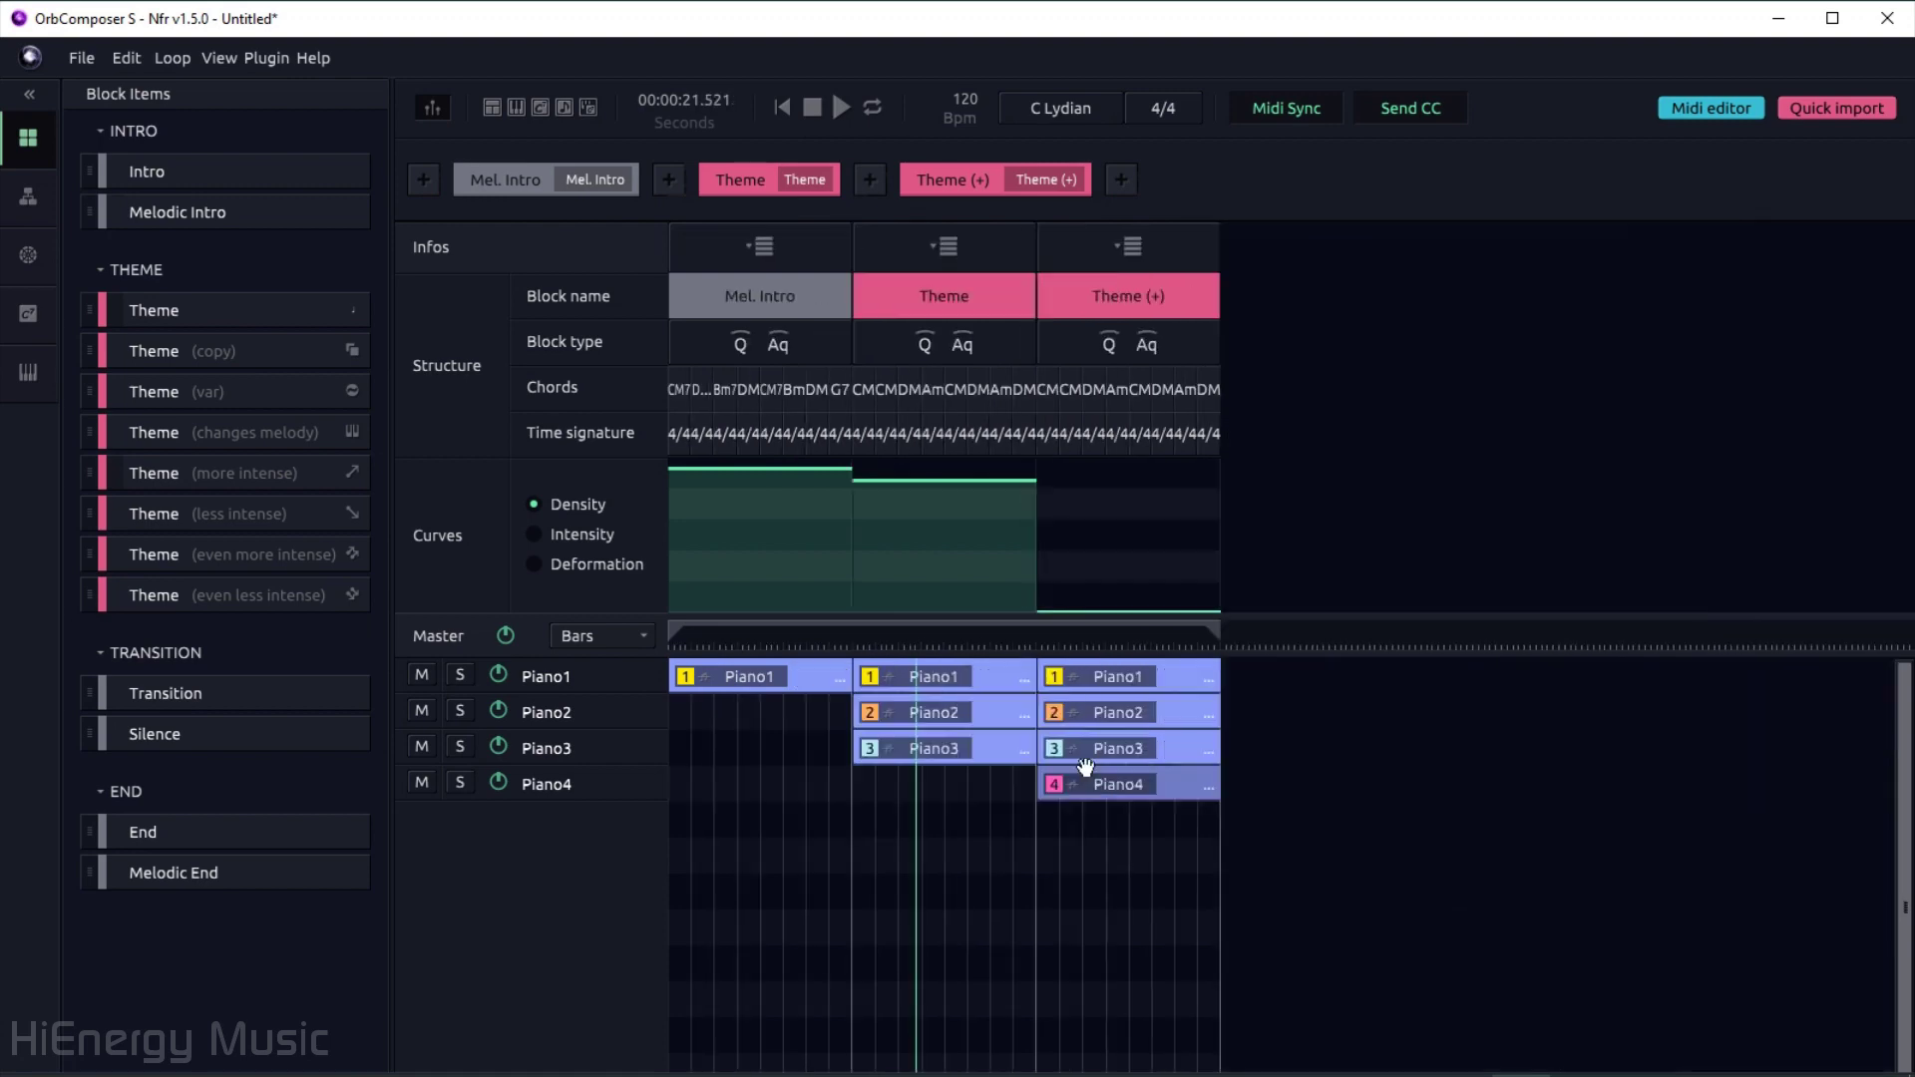
scroll(1089, 779, up, 2)
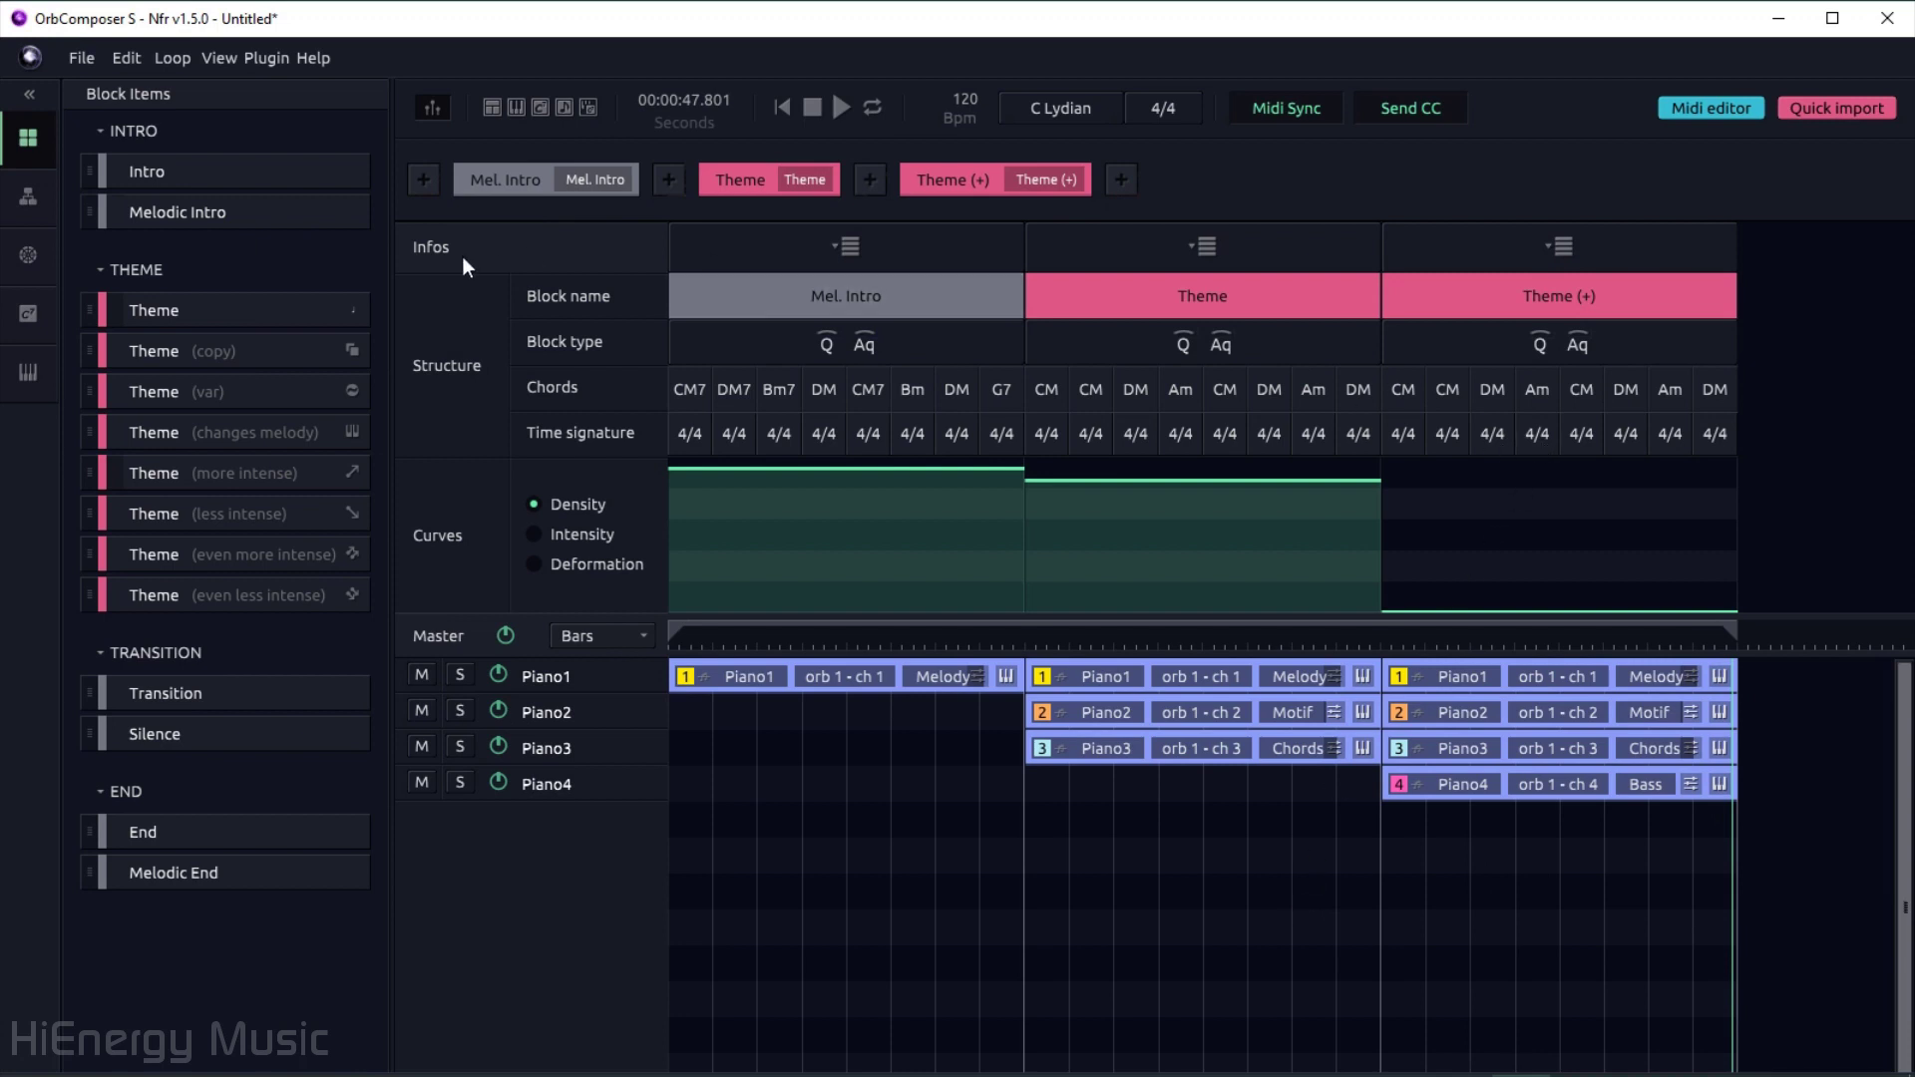
- Insert a new Theme block between the Theme and Theme (+) blocks and play back its beginning
drag(164, 315, 1364, 319)
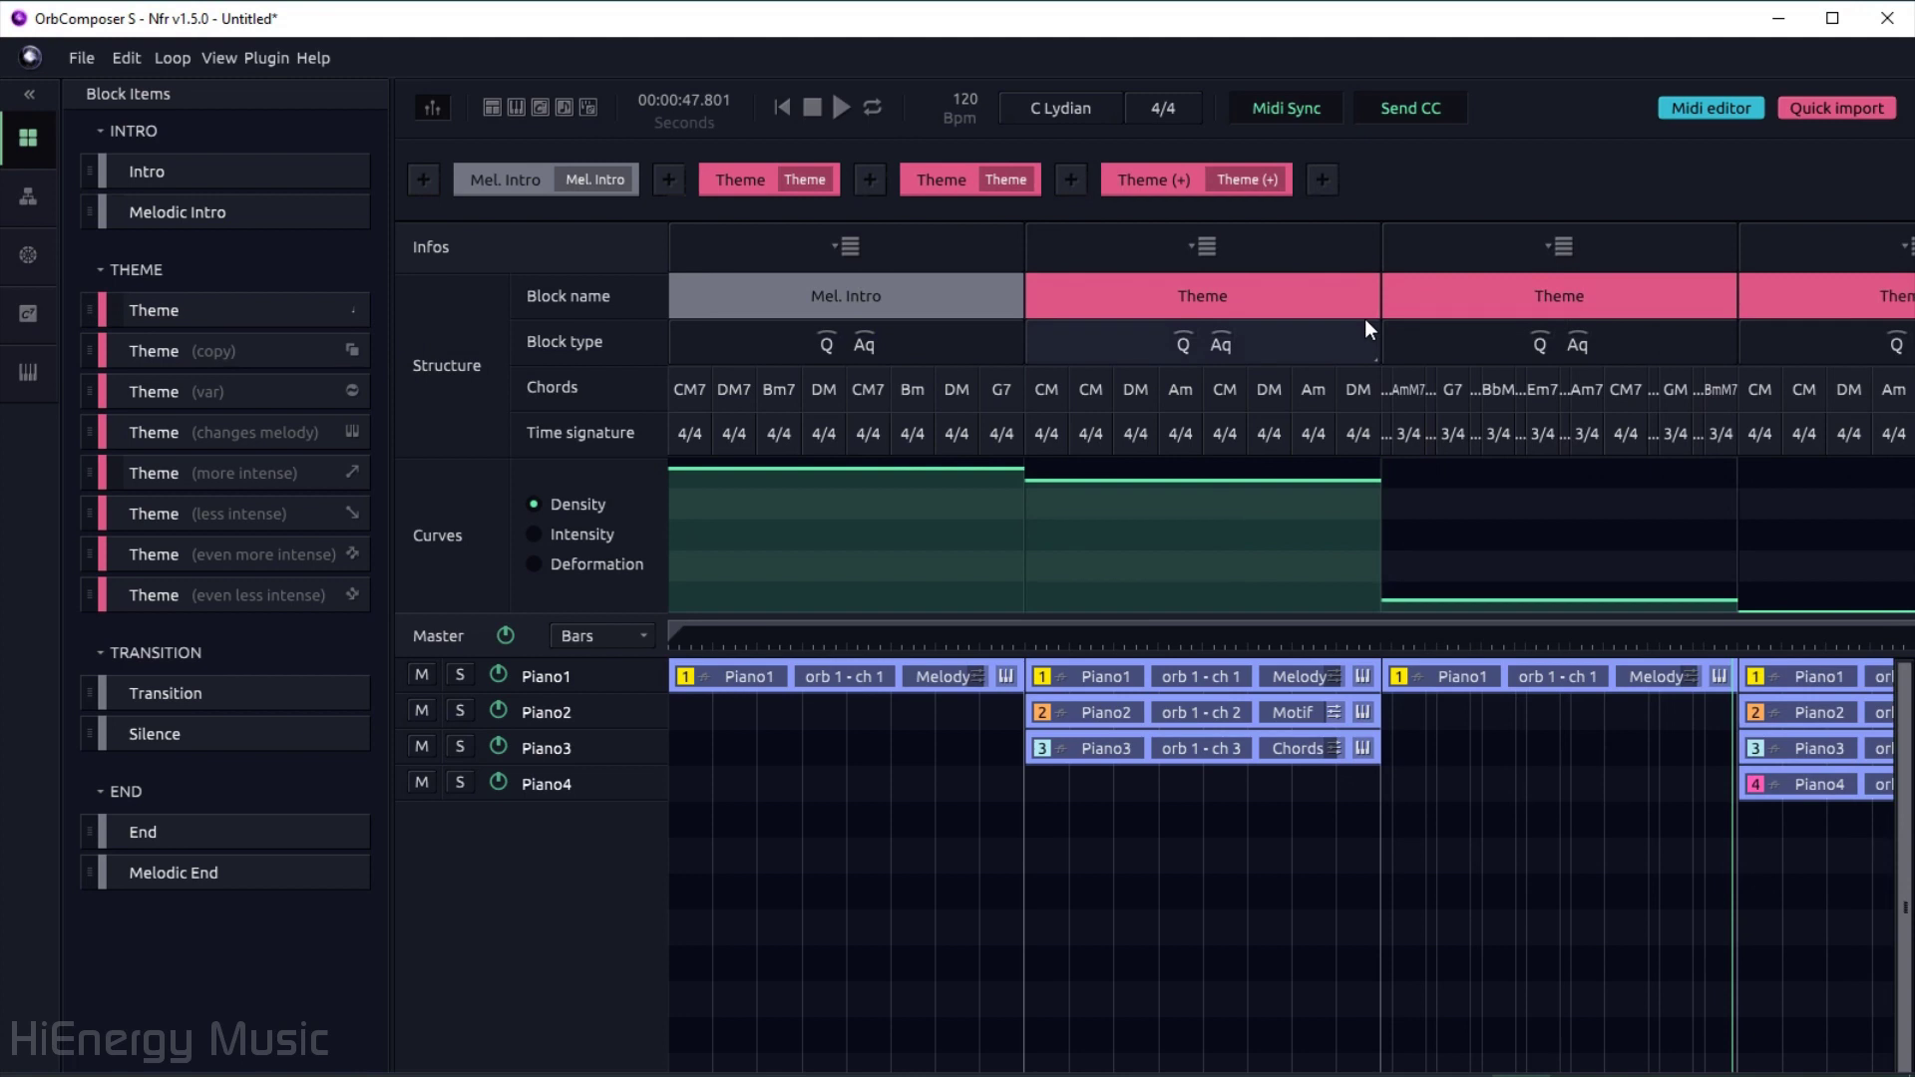
click(1381, 640)
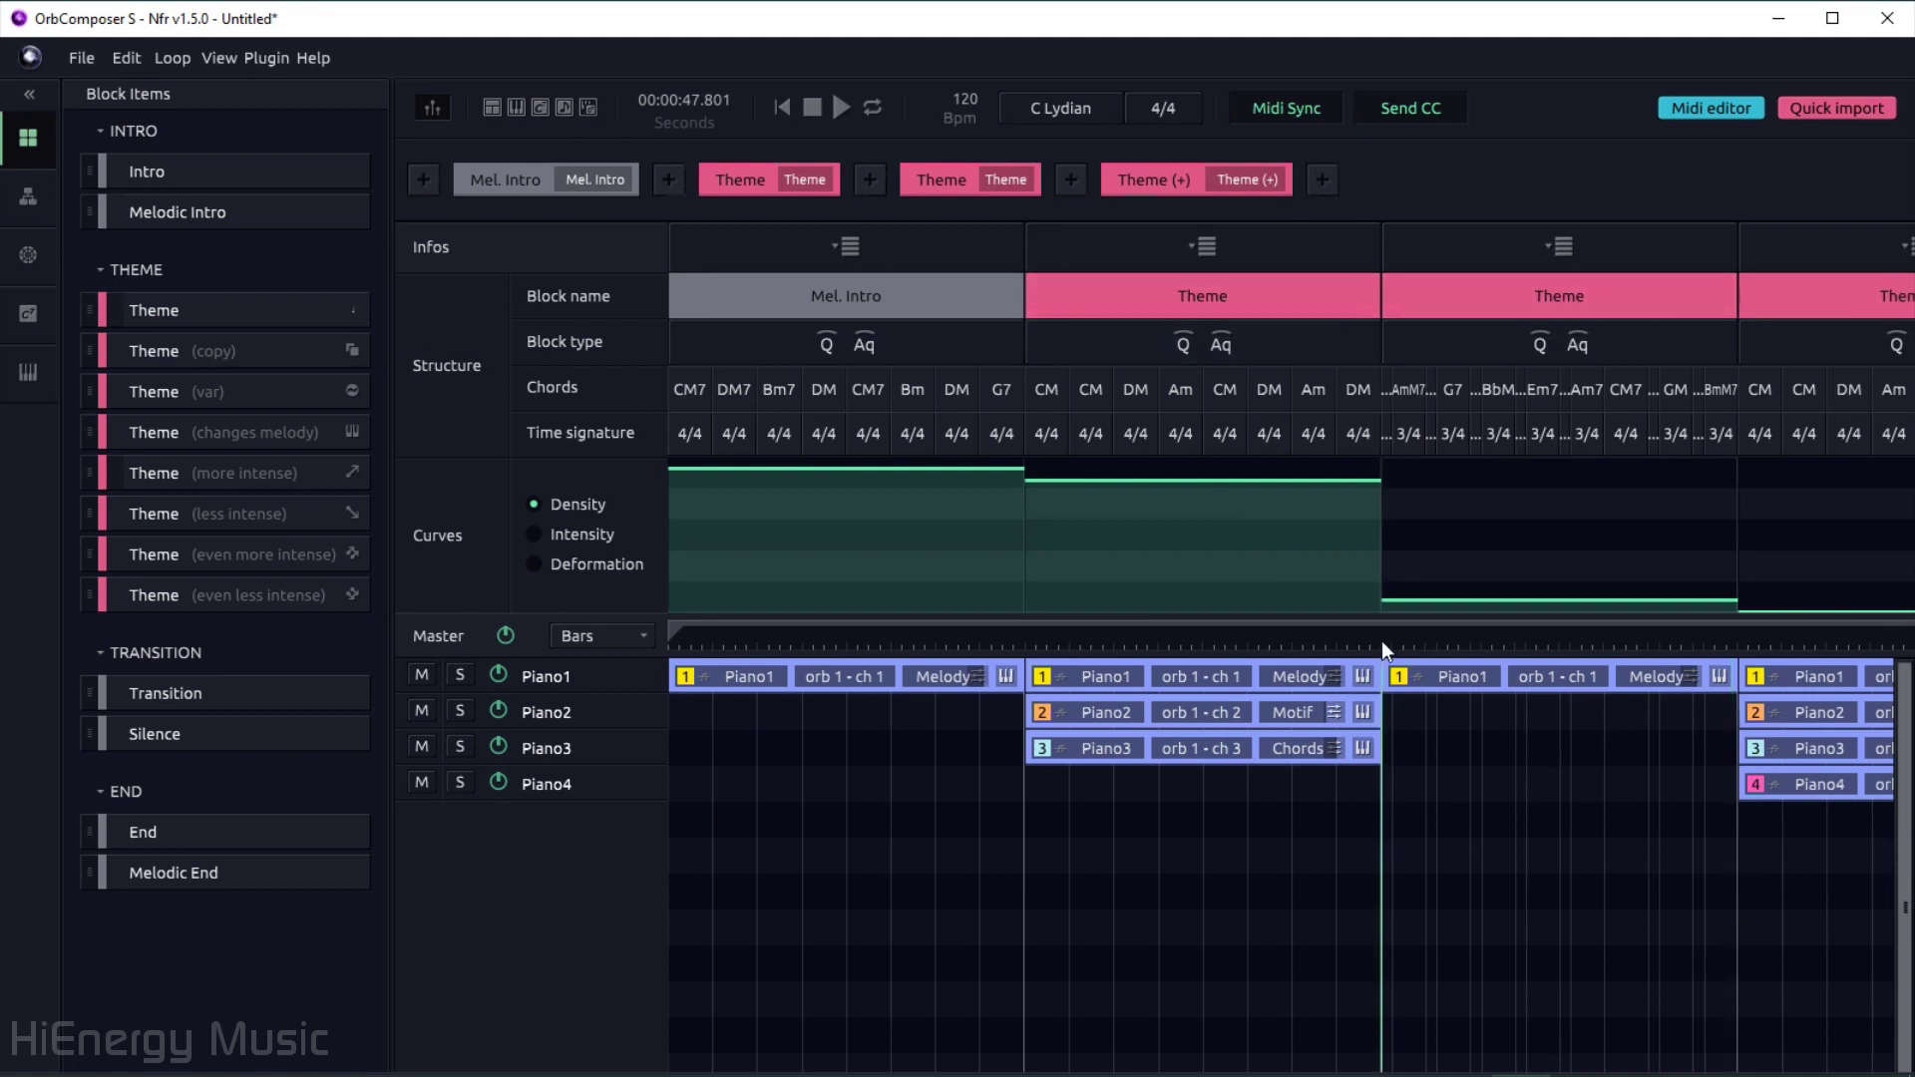
click(834, 106)
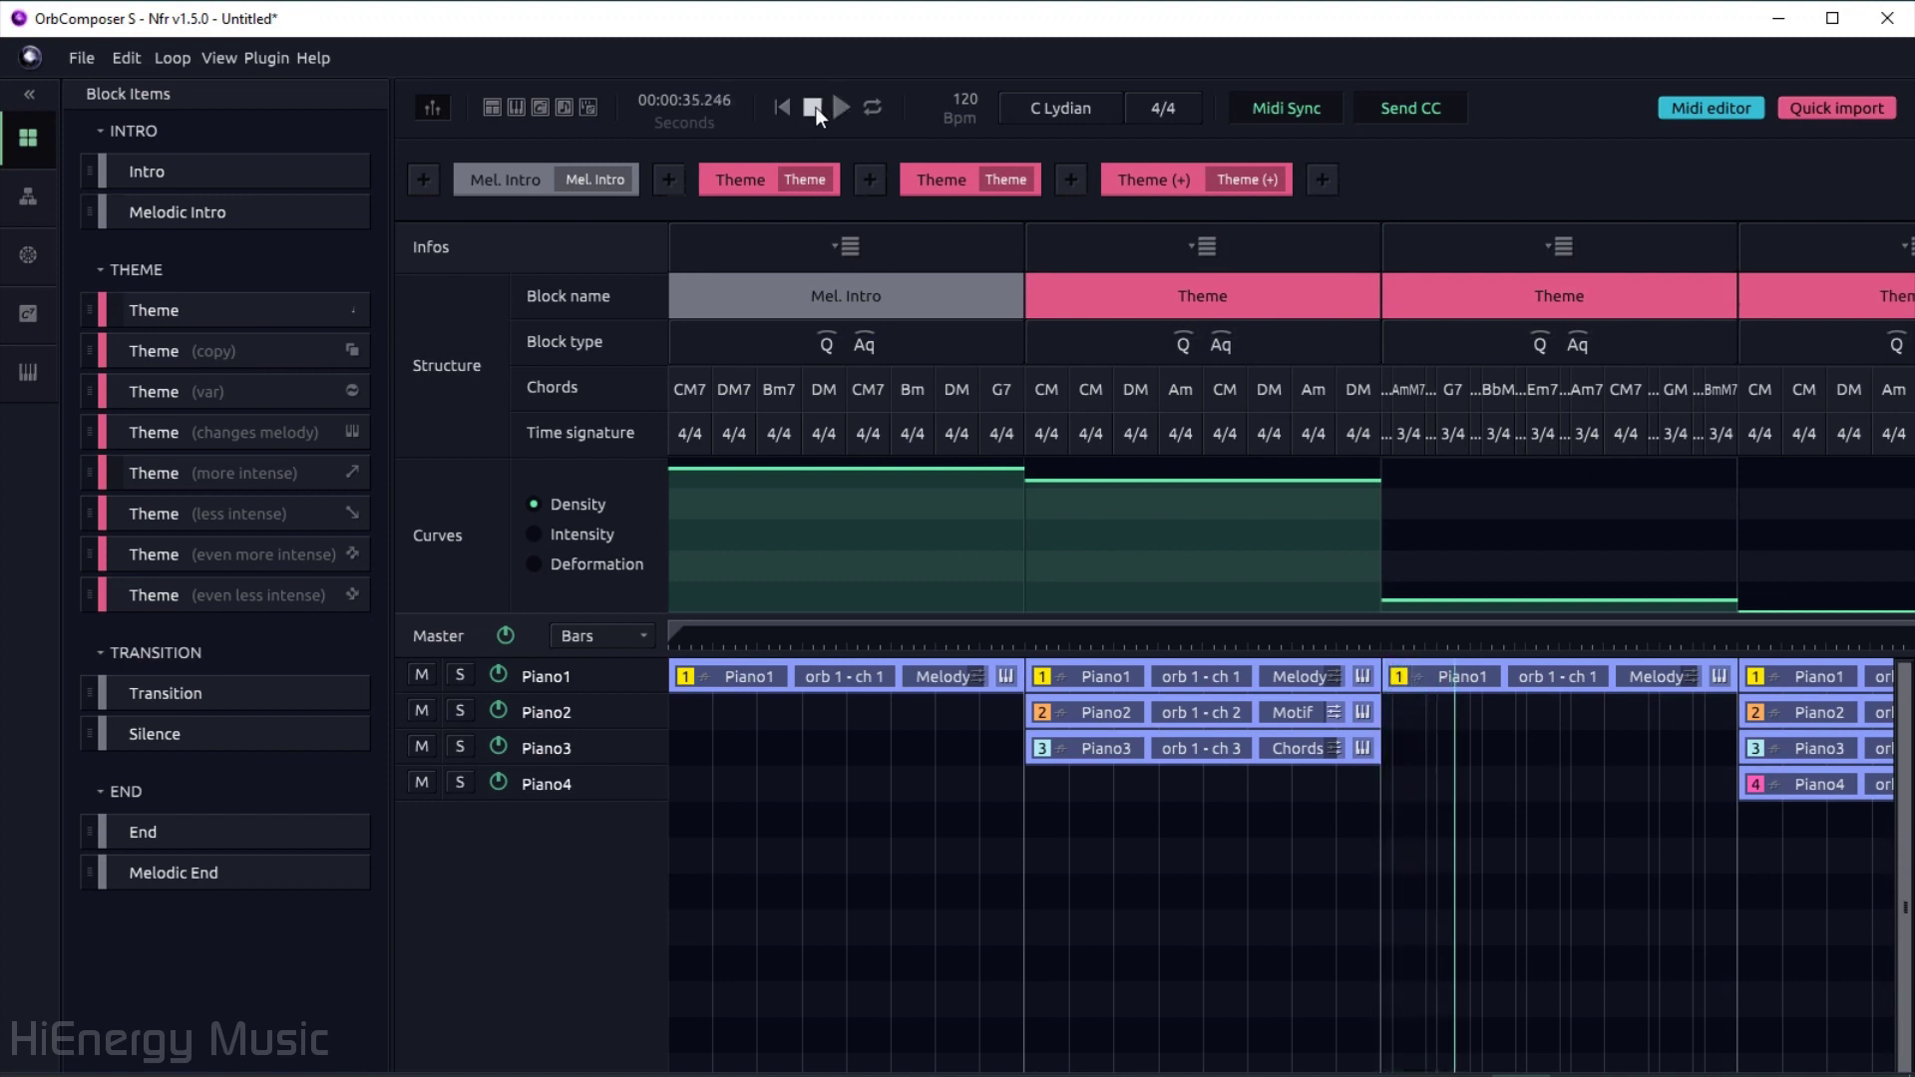
click(816, 106)
click(1564, 299)
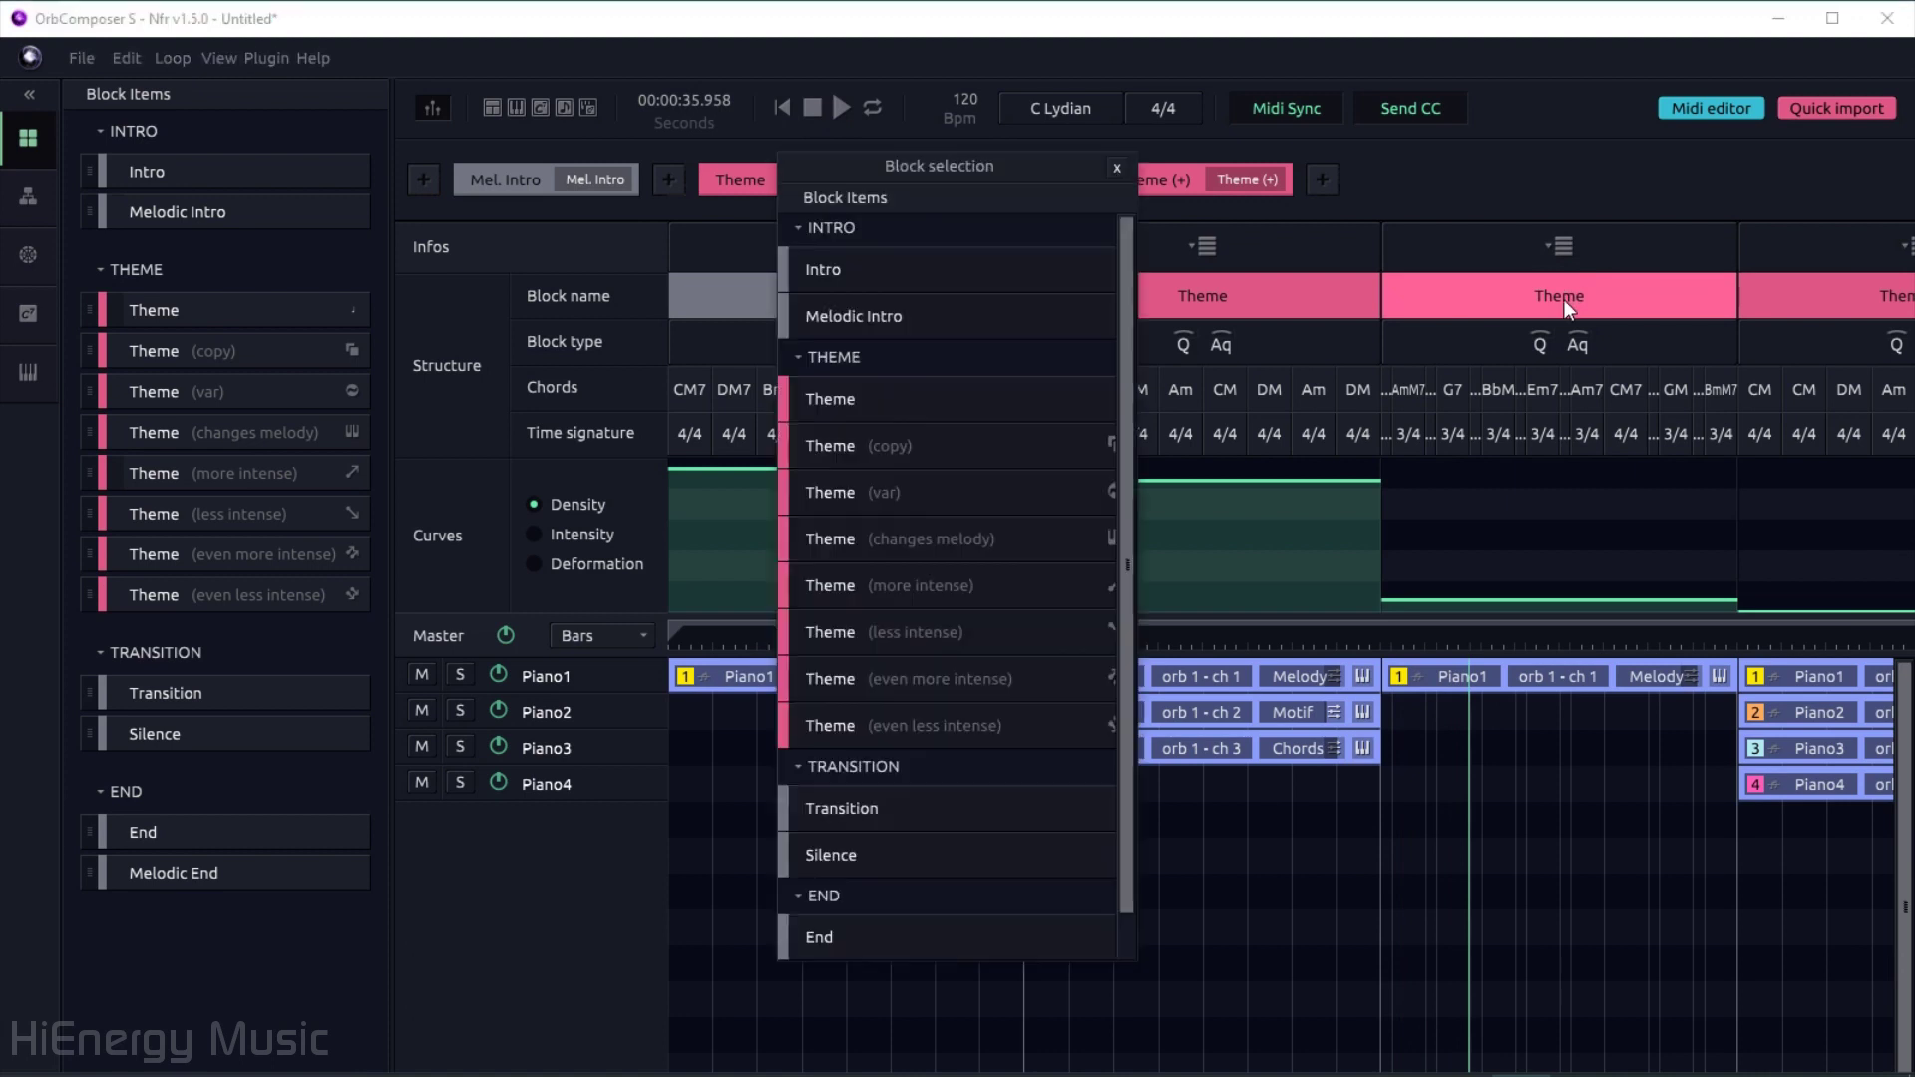
click(1116, 168)
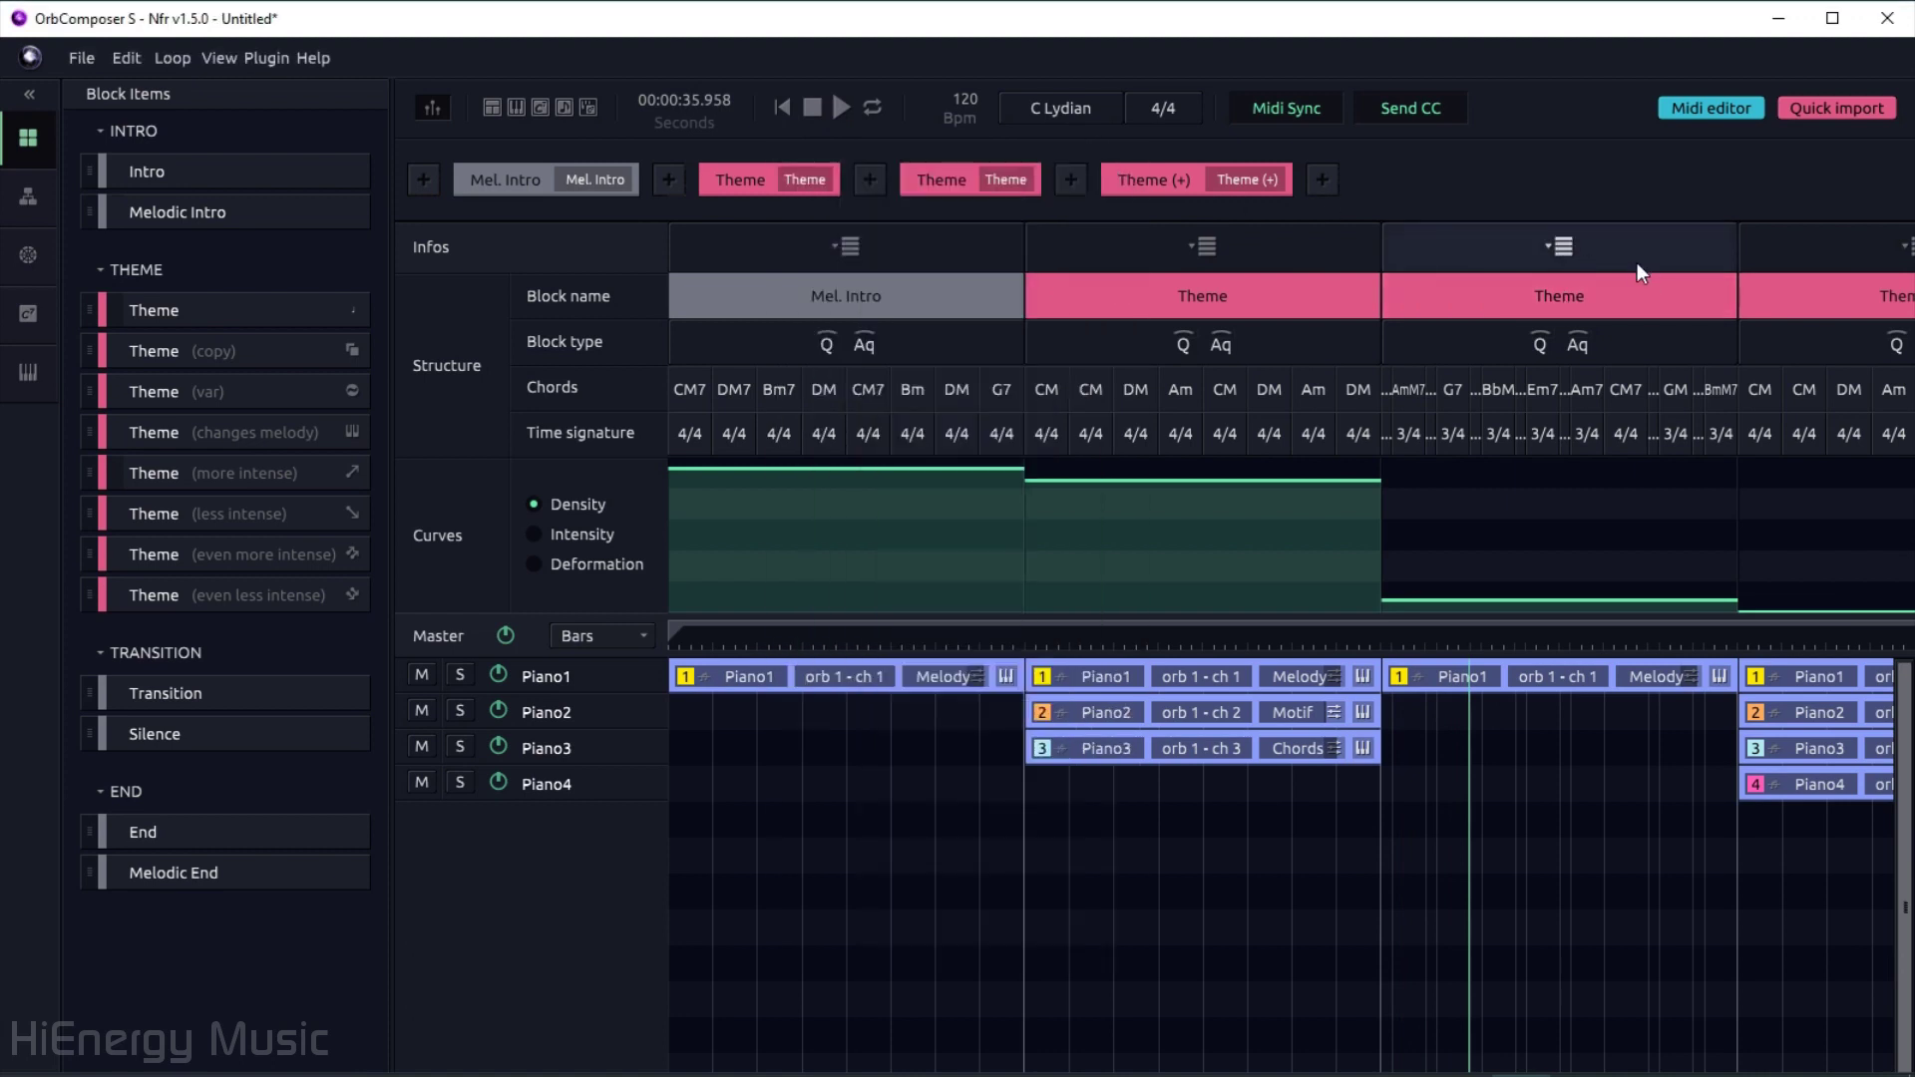
click(1558, 254)
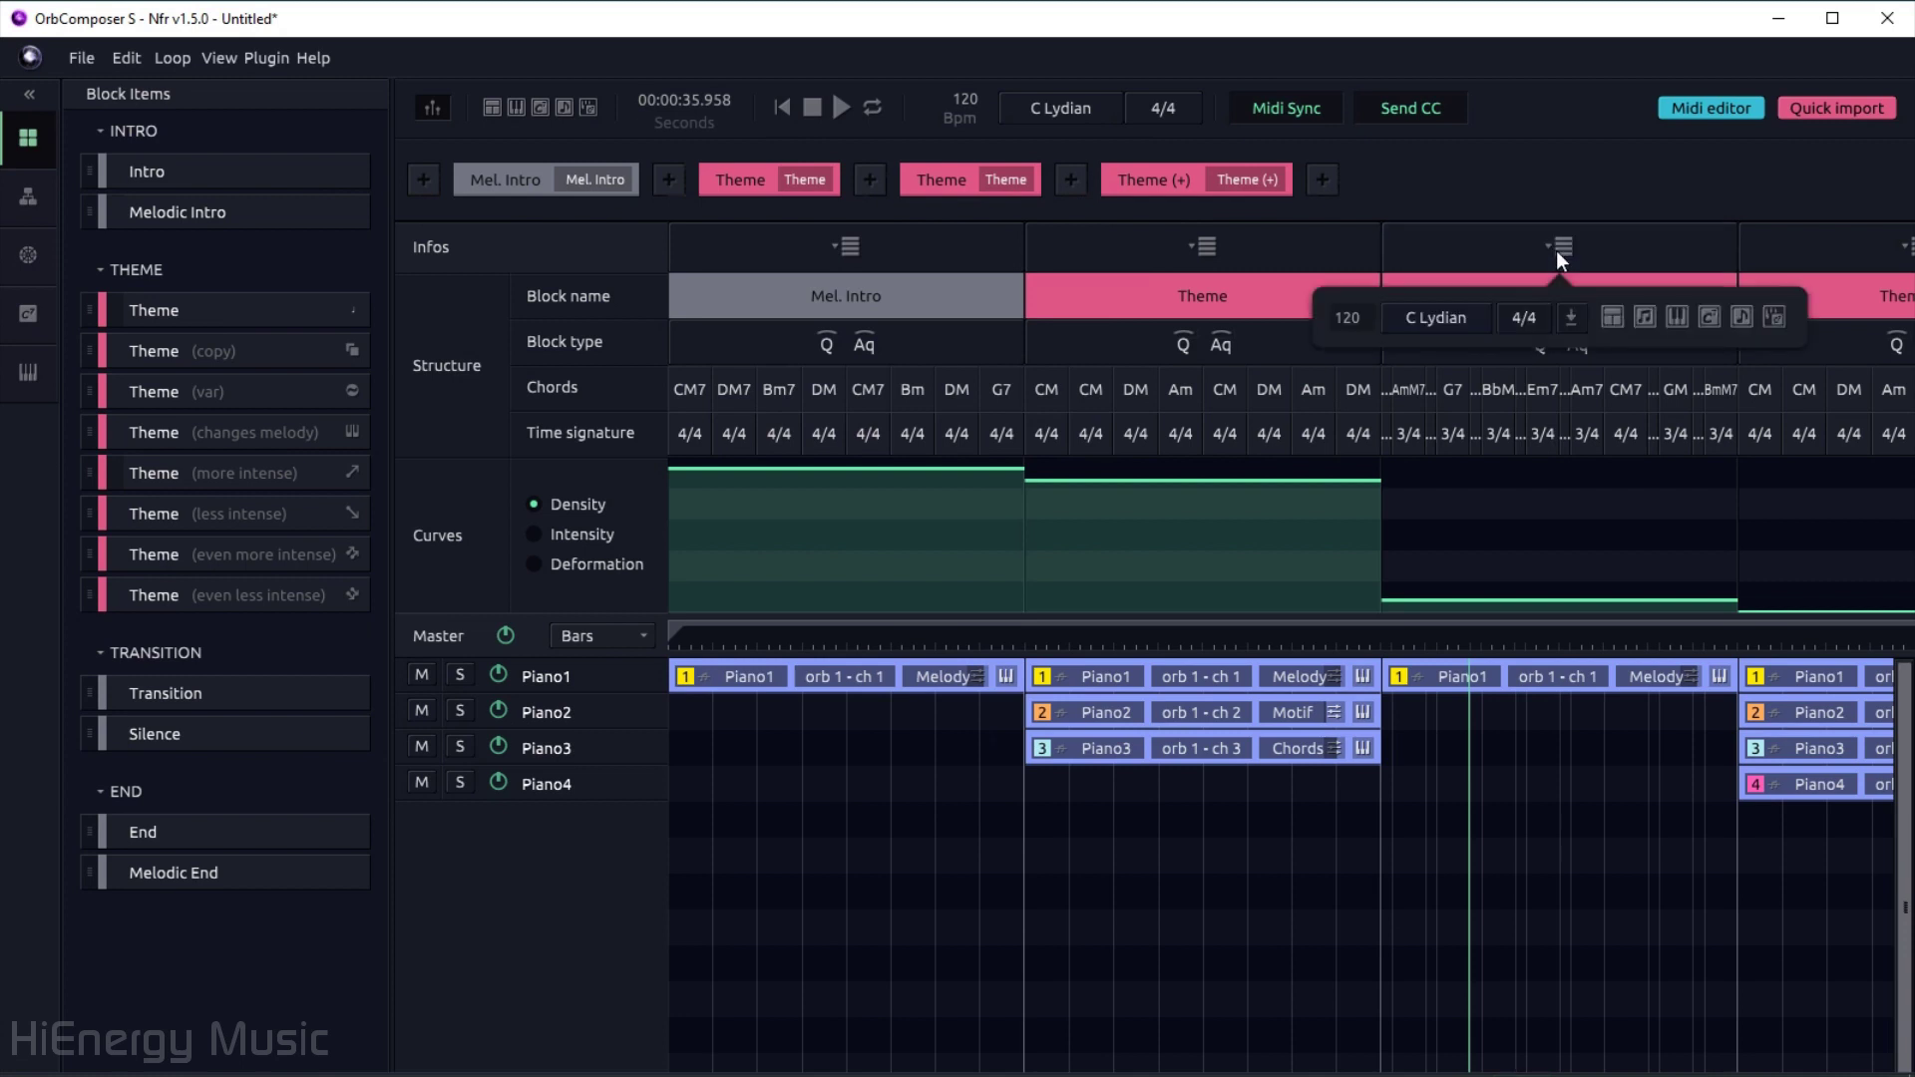
click(1607, 224)
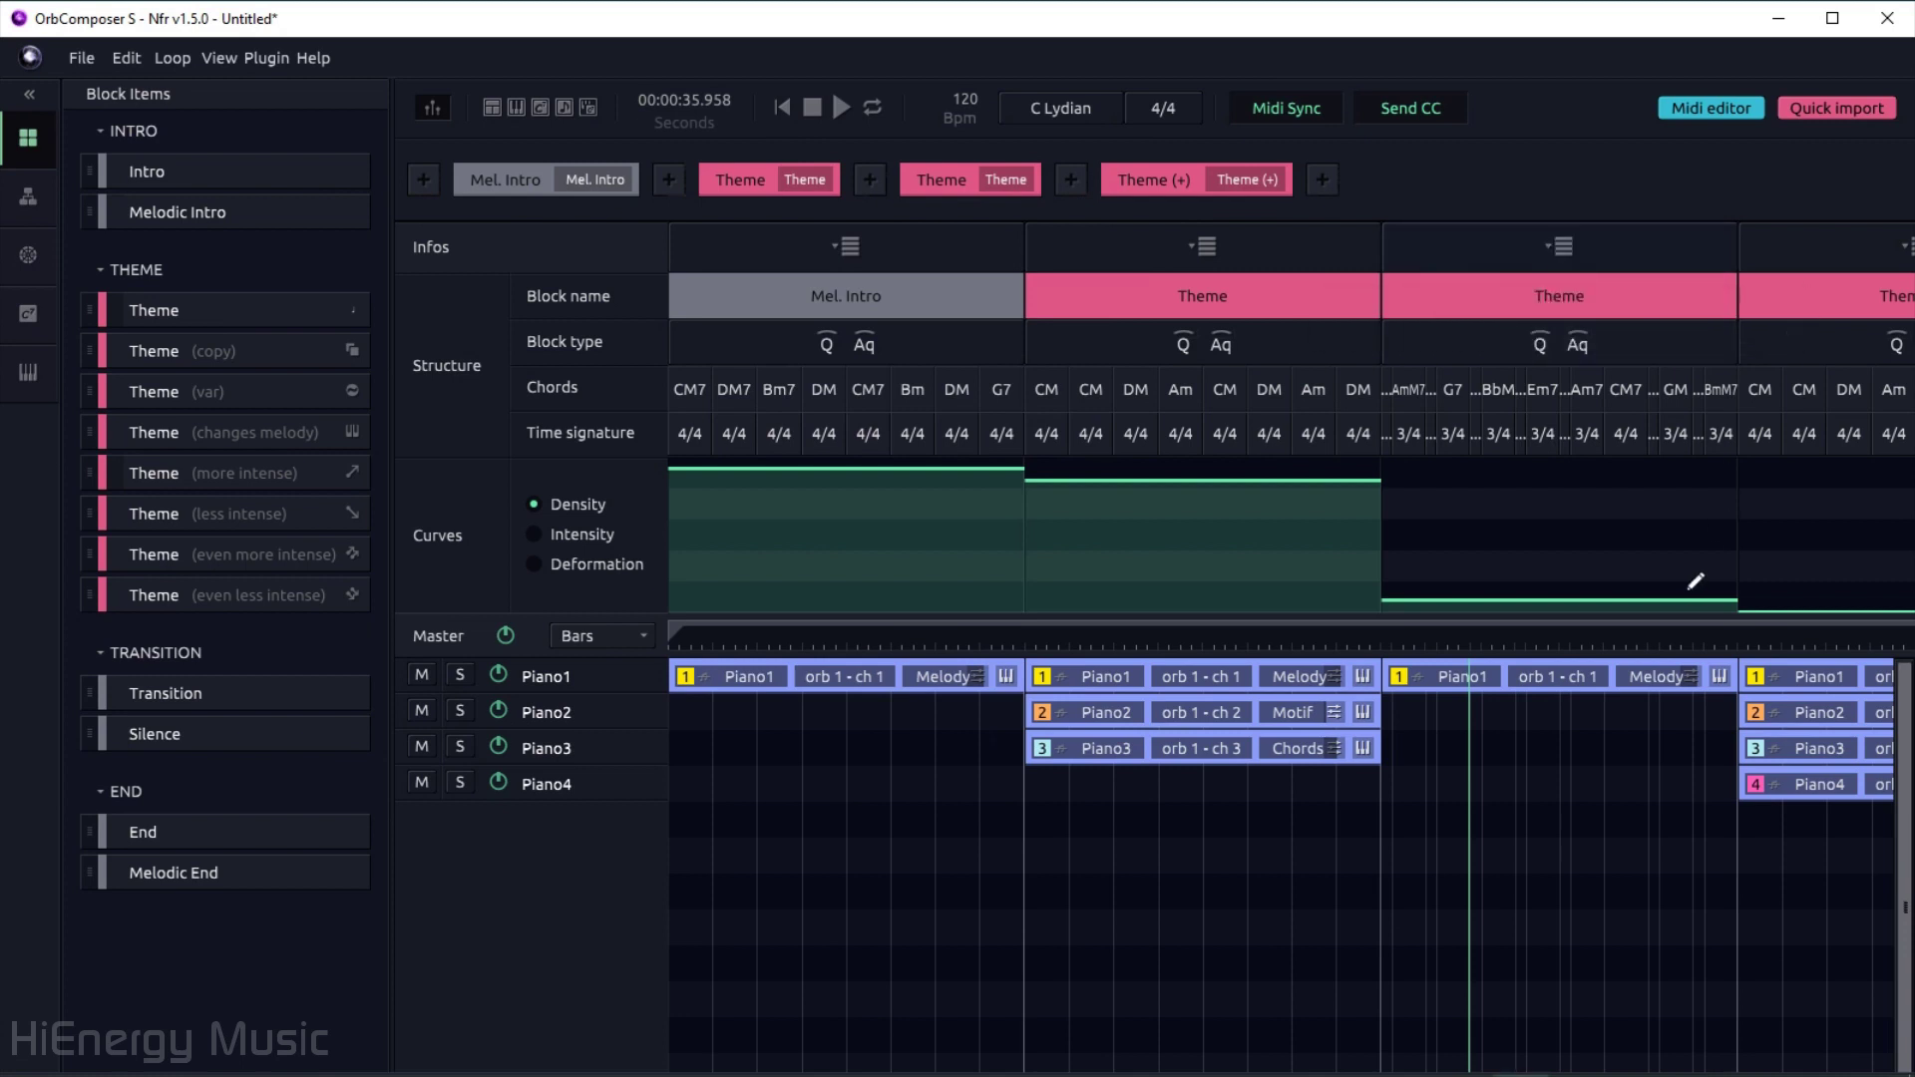
- Raise the second Theme block's density to bring in all four pianos, and raise the intensity curve over its second half
drag(1518, 567, 1505, 543)
click(576, 540)
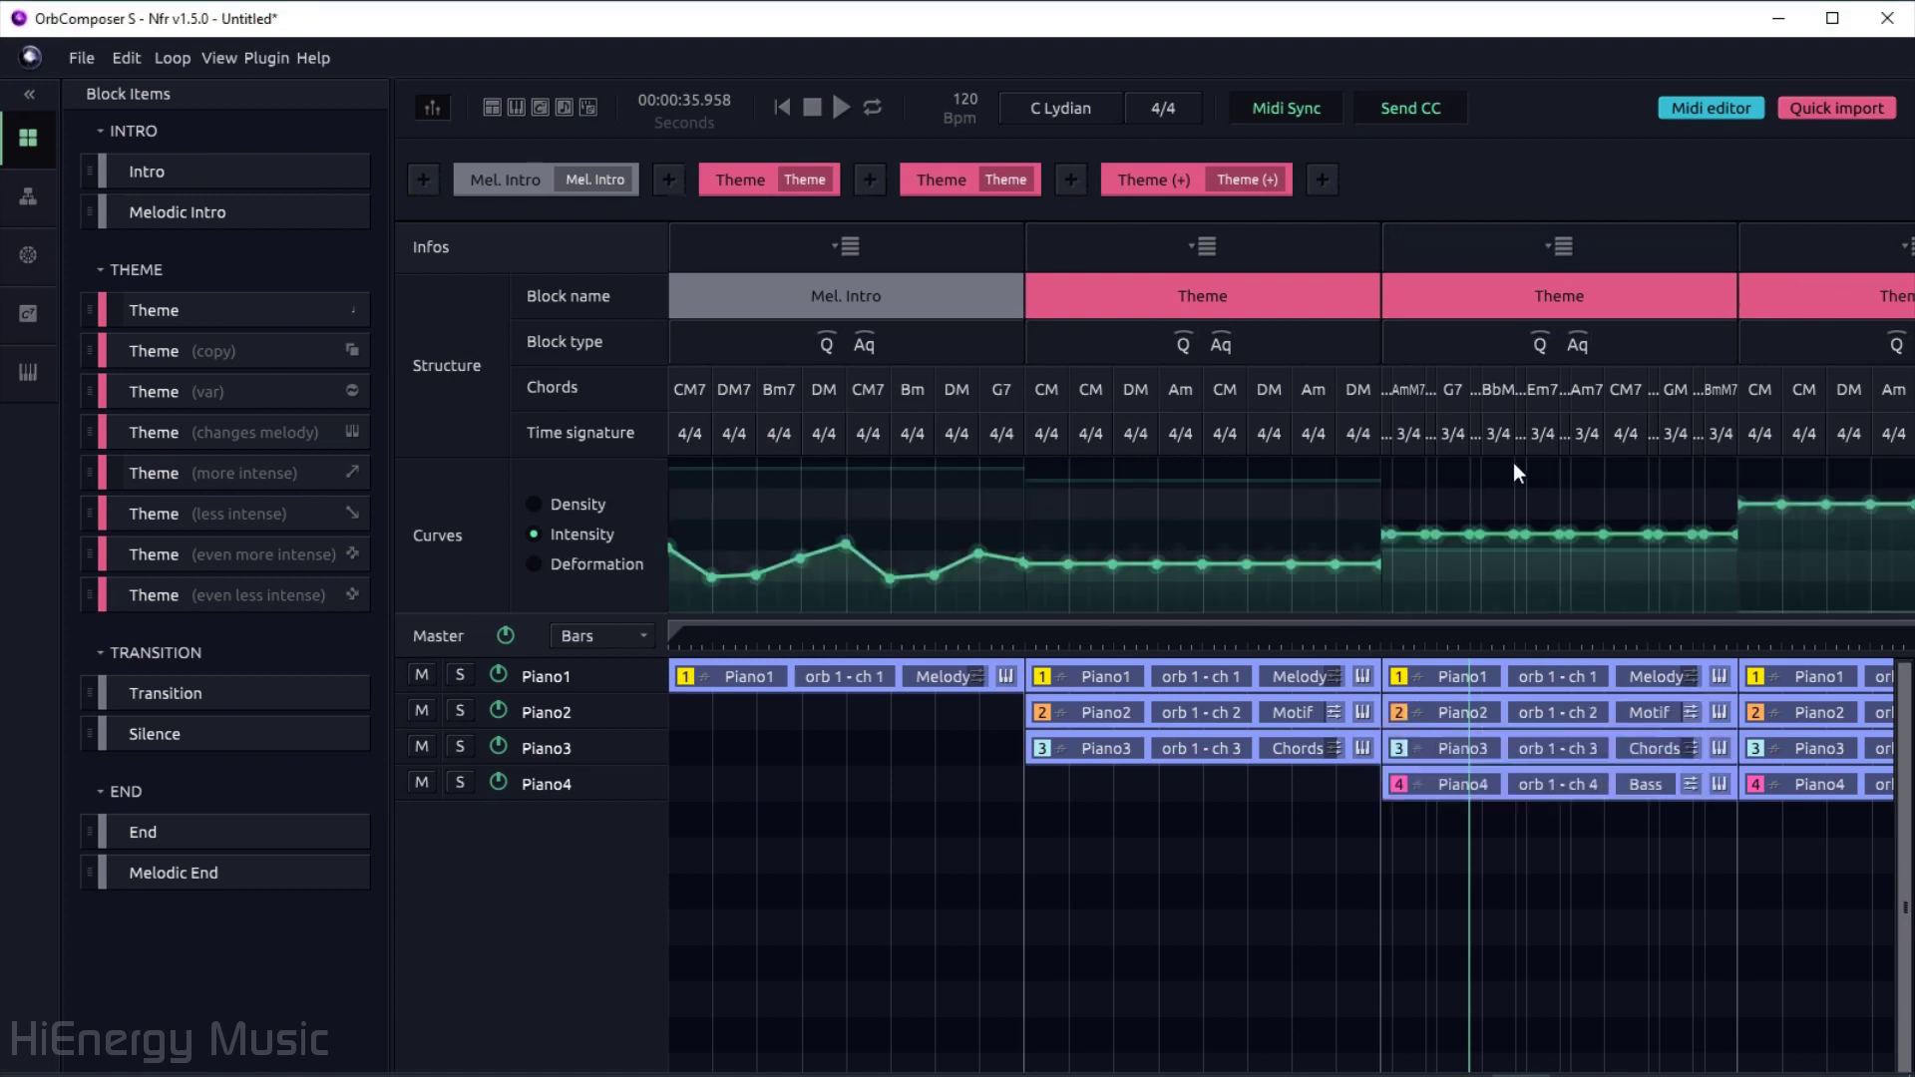
drag(1581, 488, 1718, 505)
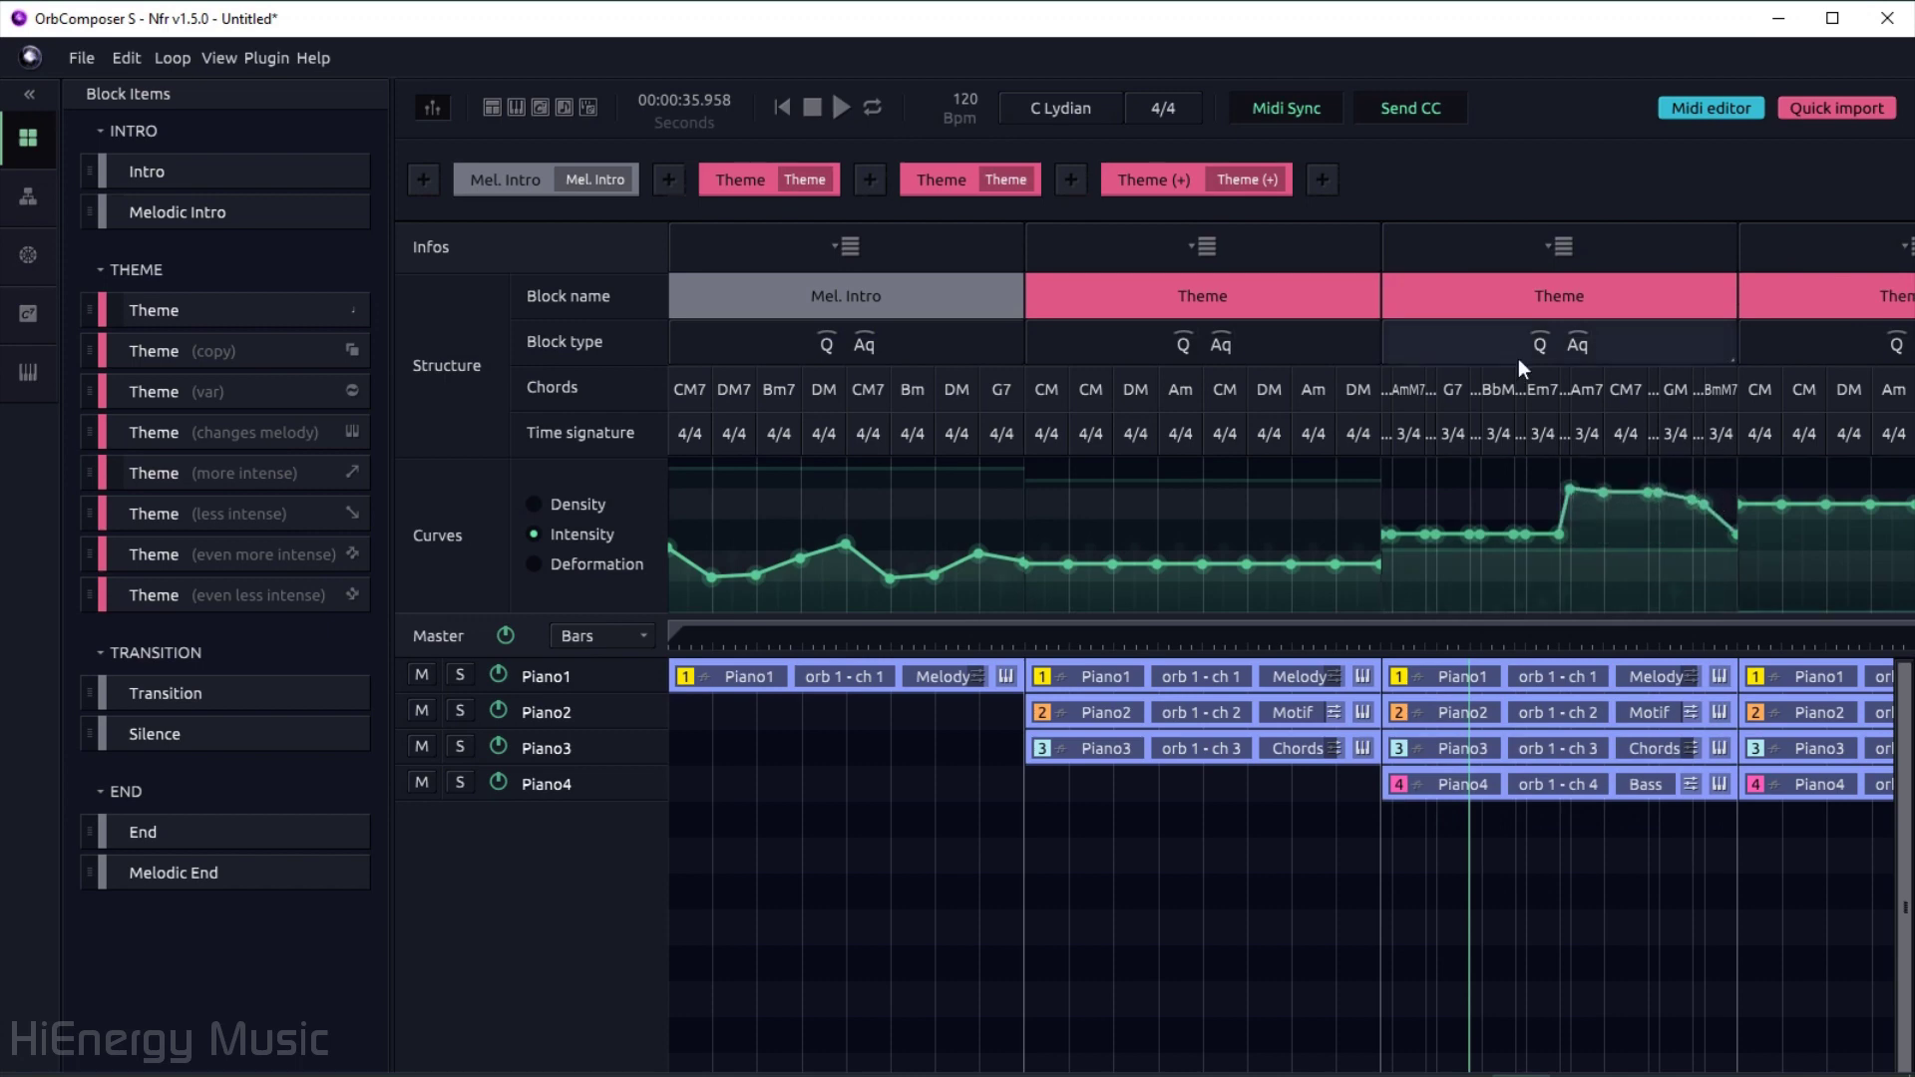
- Play the arrangement from the start of the first Theme block into the Theme (+) block
click(1023, 642)
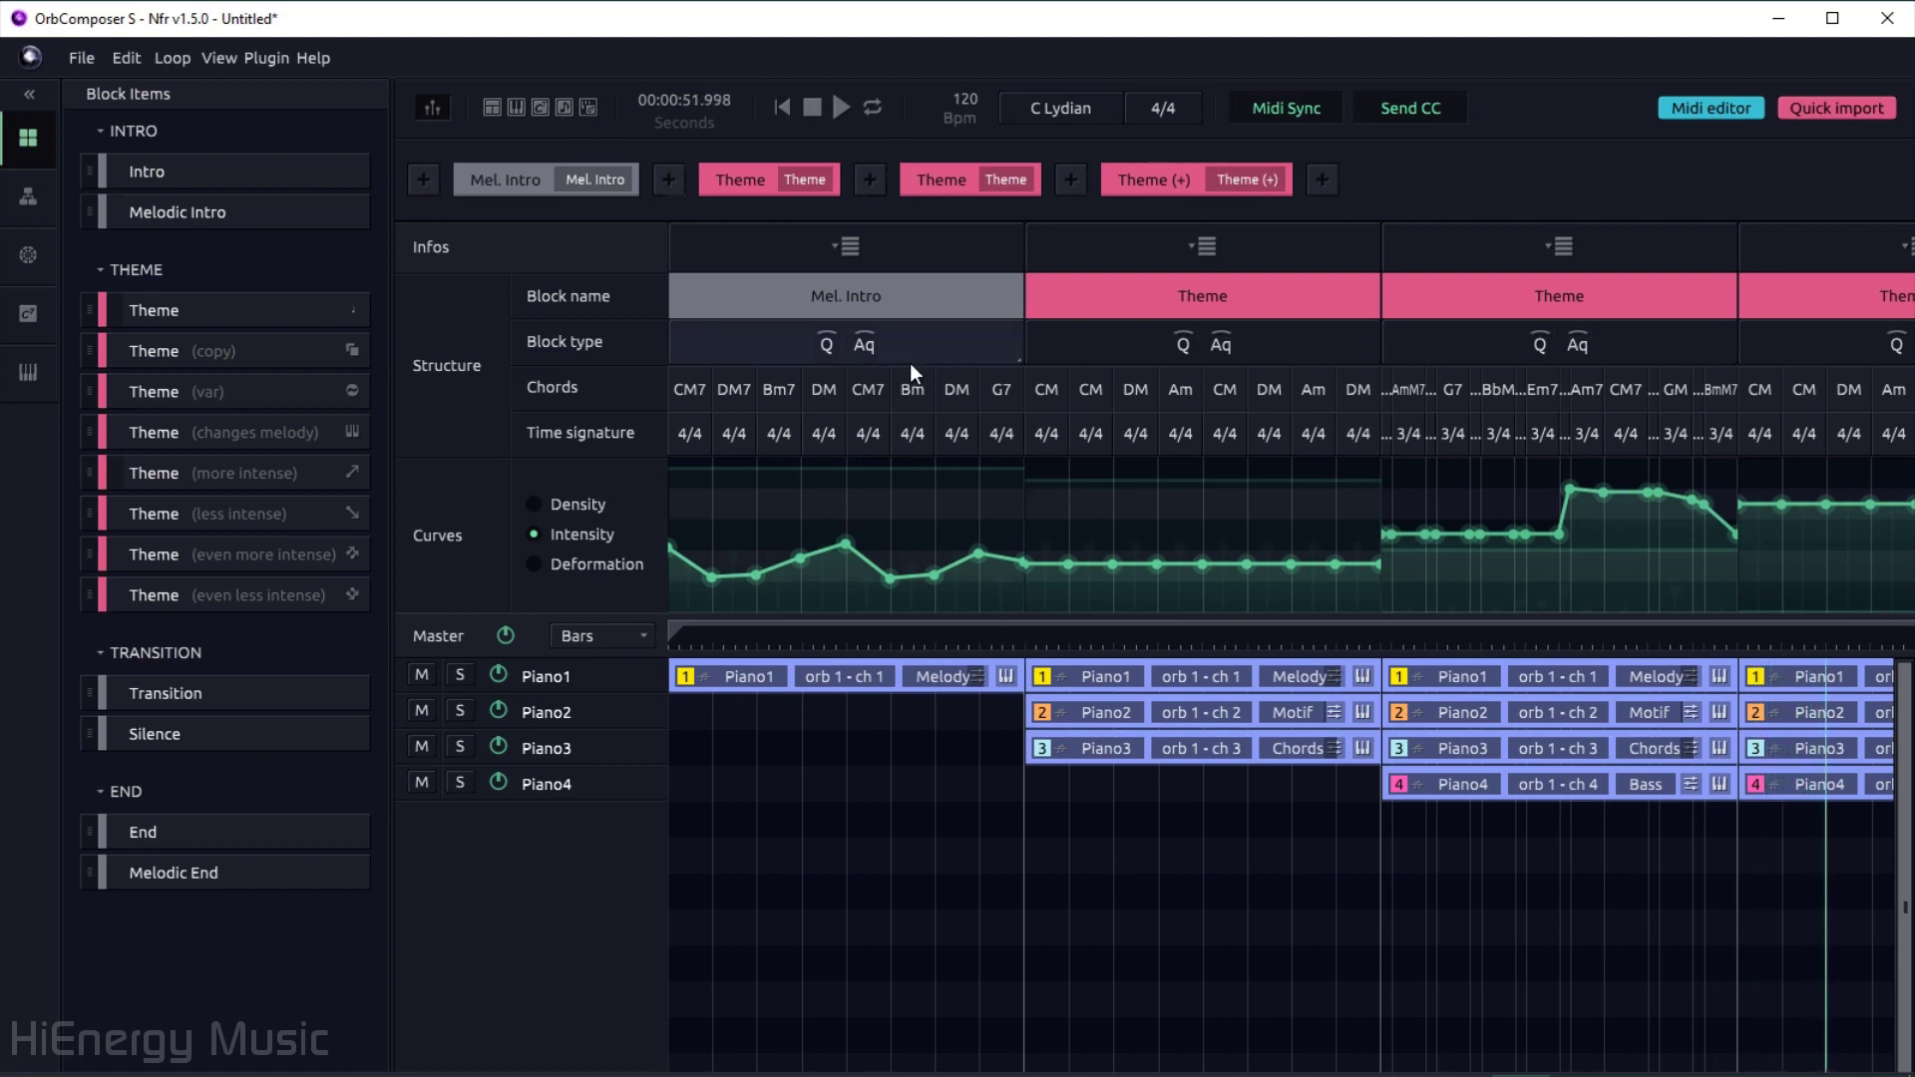
click(809, 111)
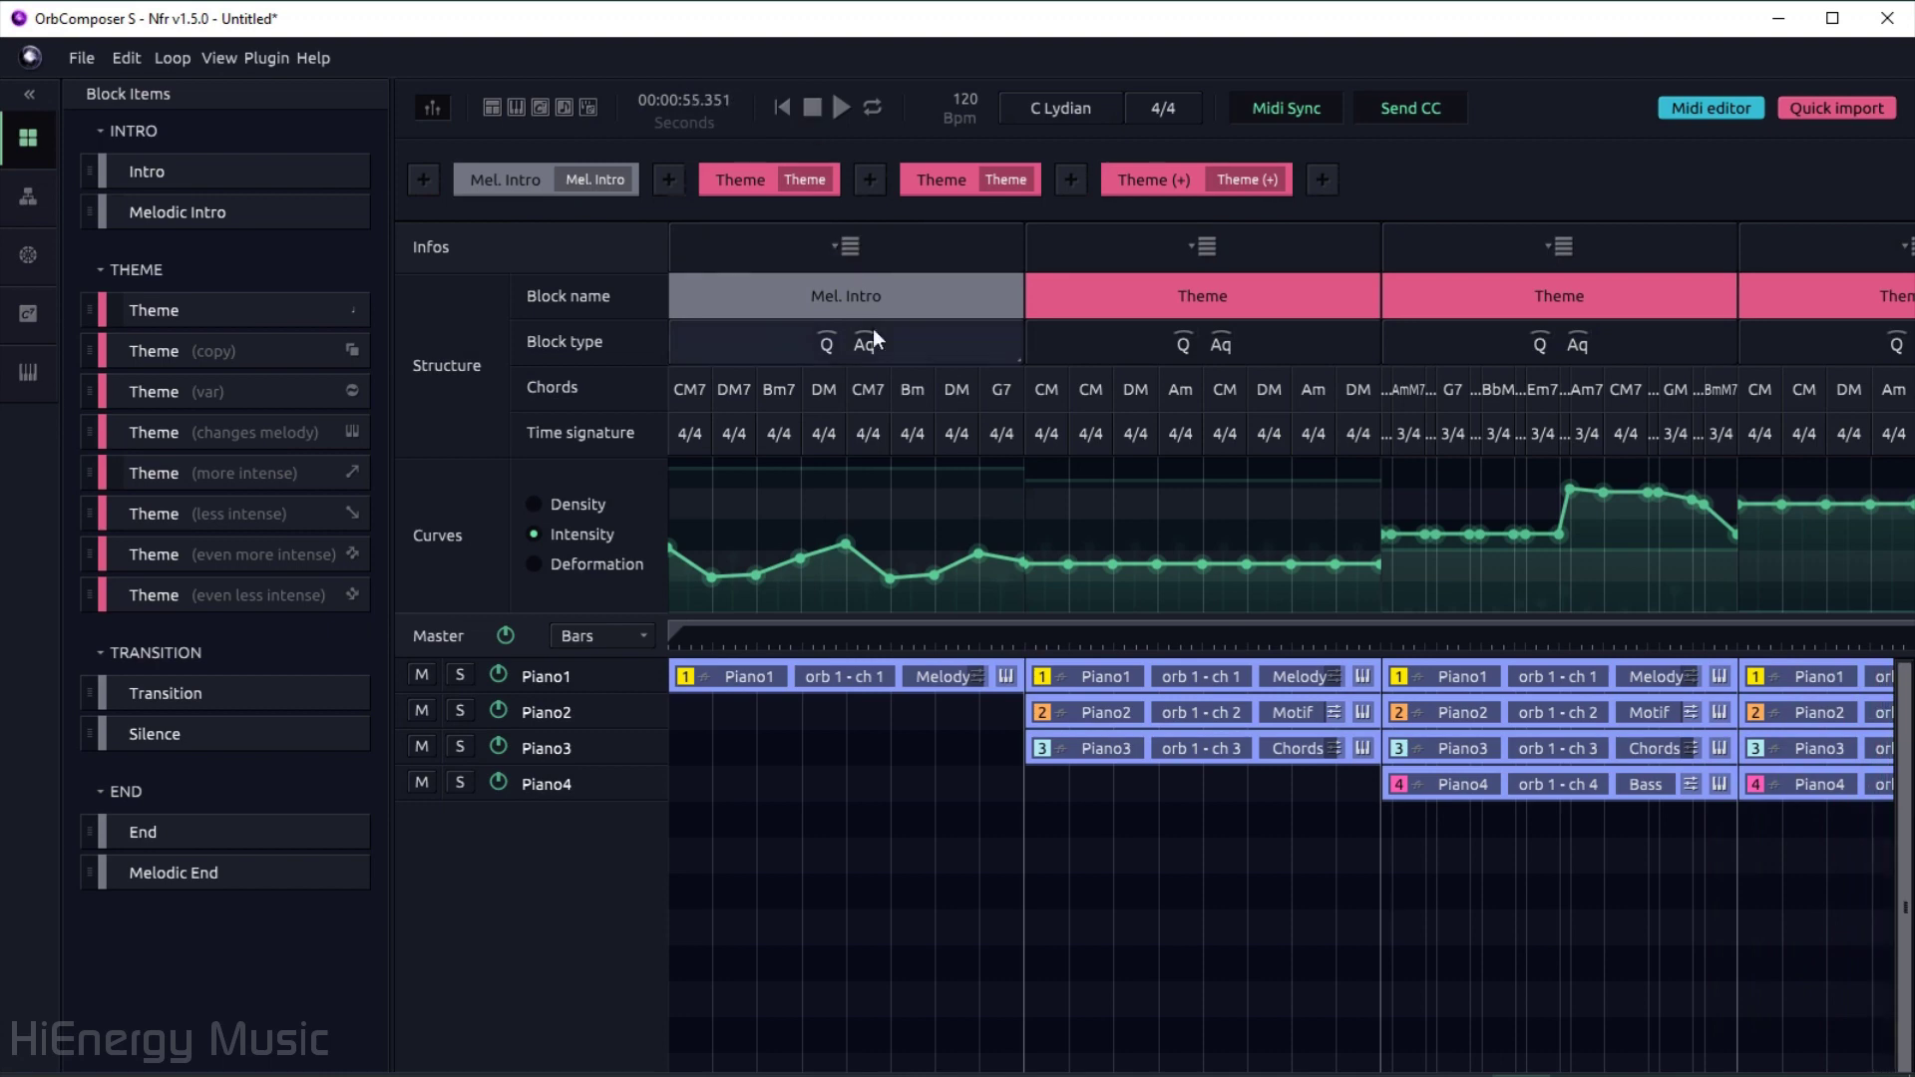
- Delete the second Theme block that sits directly before the Theme (+) block
click(1288, 315)
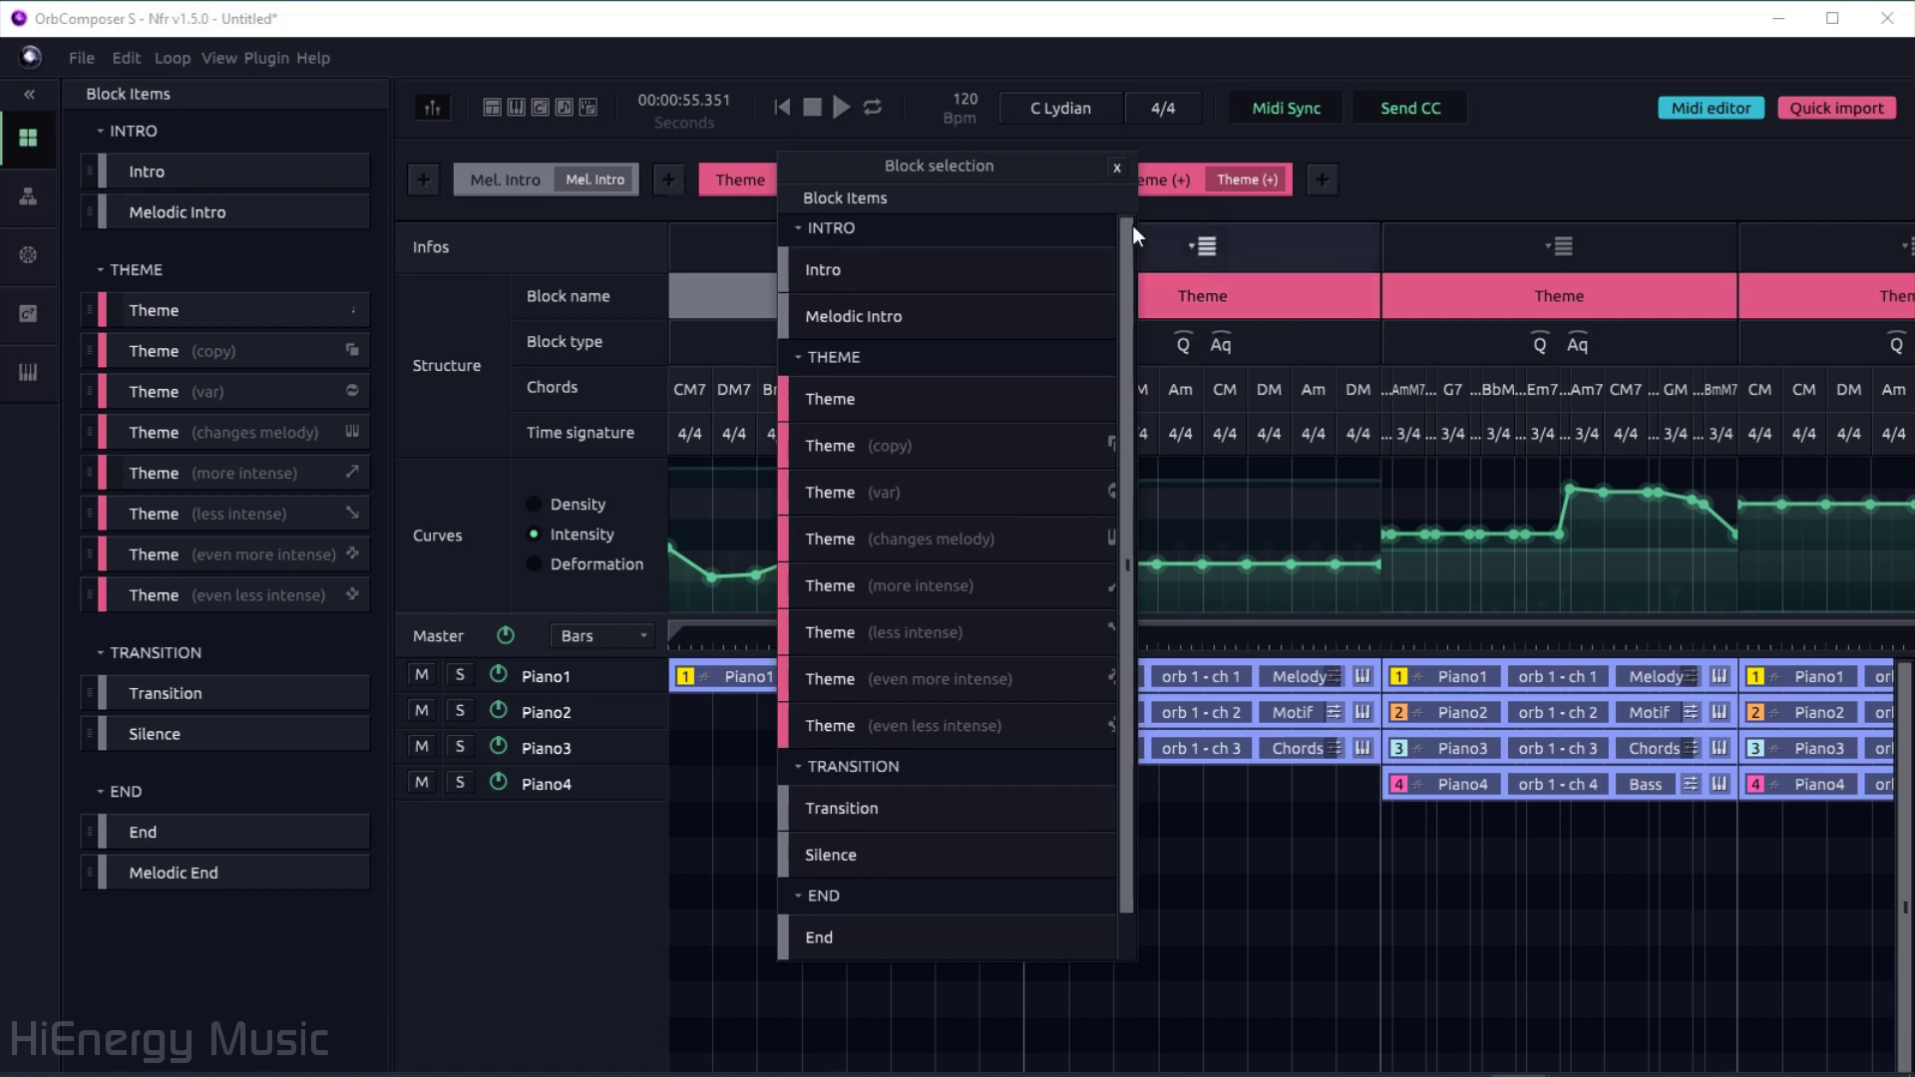
click(1117, 168)
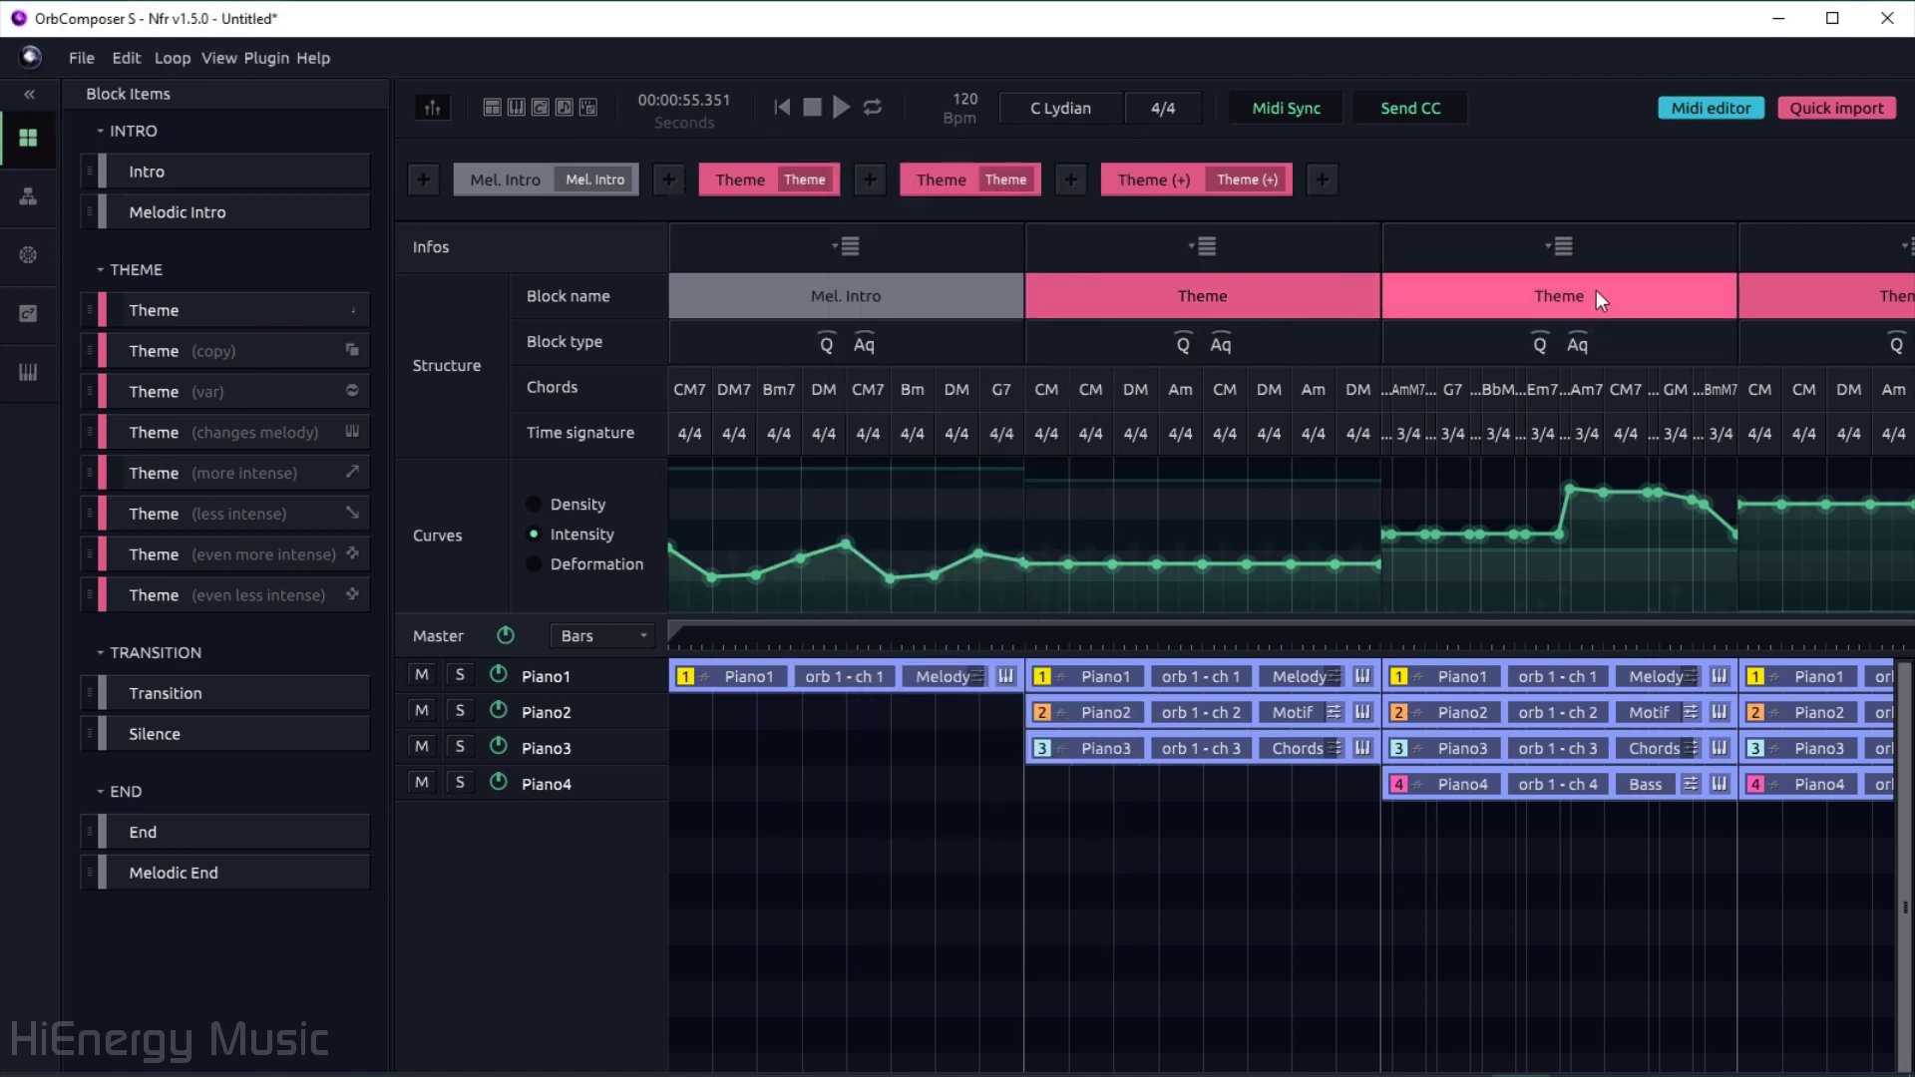
right_click(1595, 298)
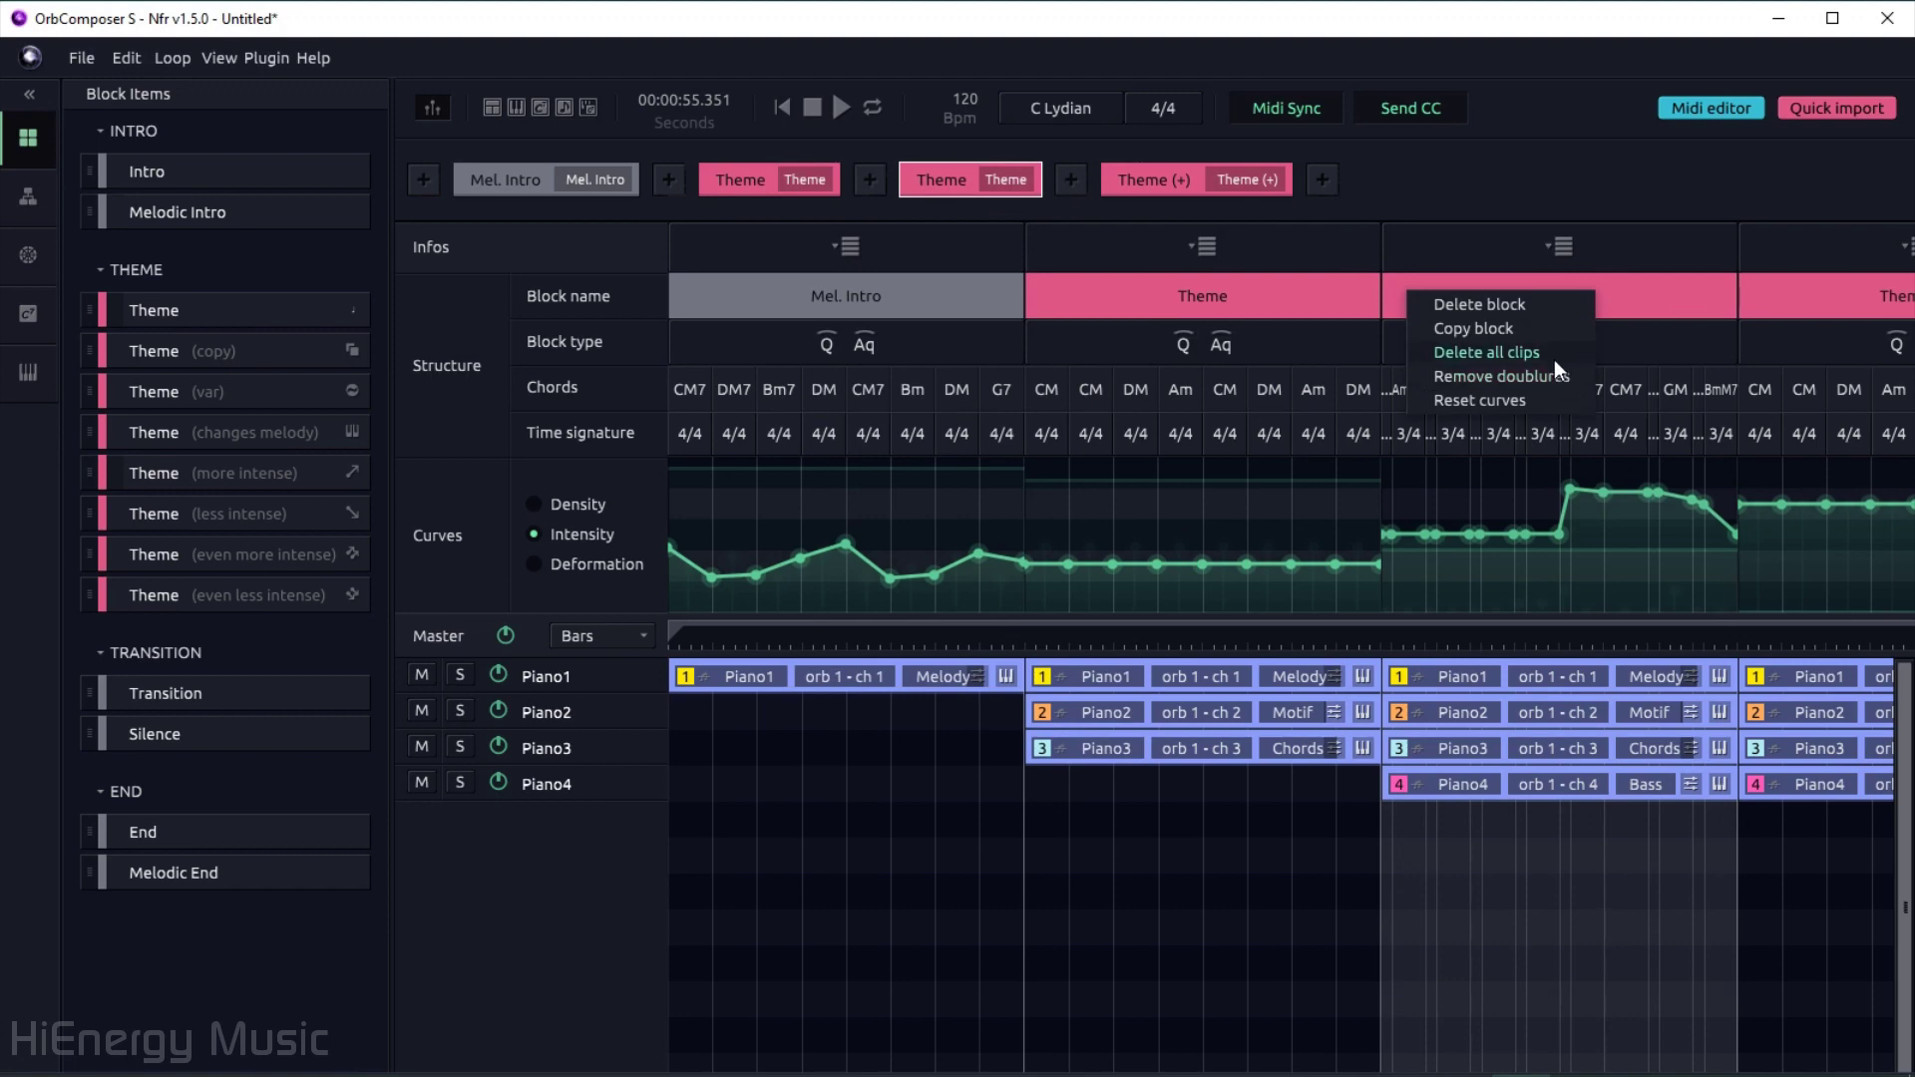
click(1548, 303)
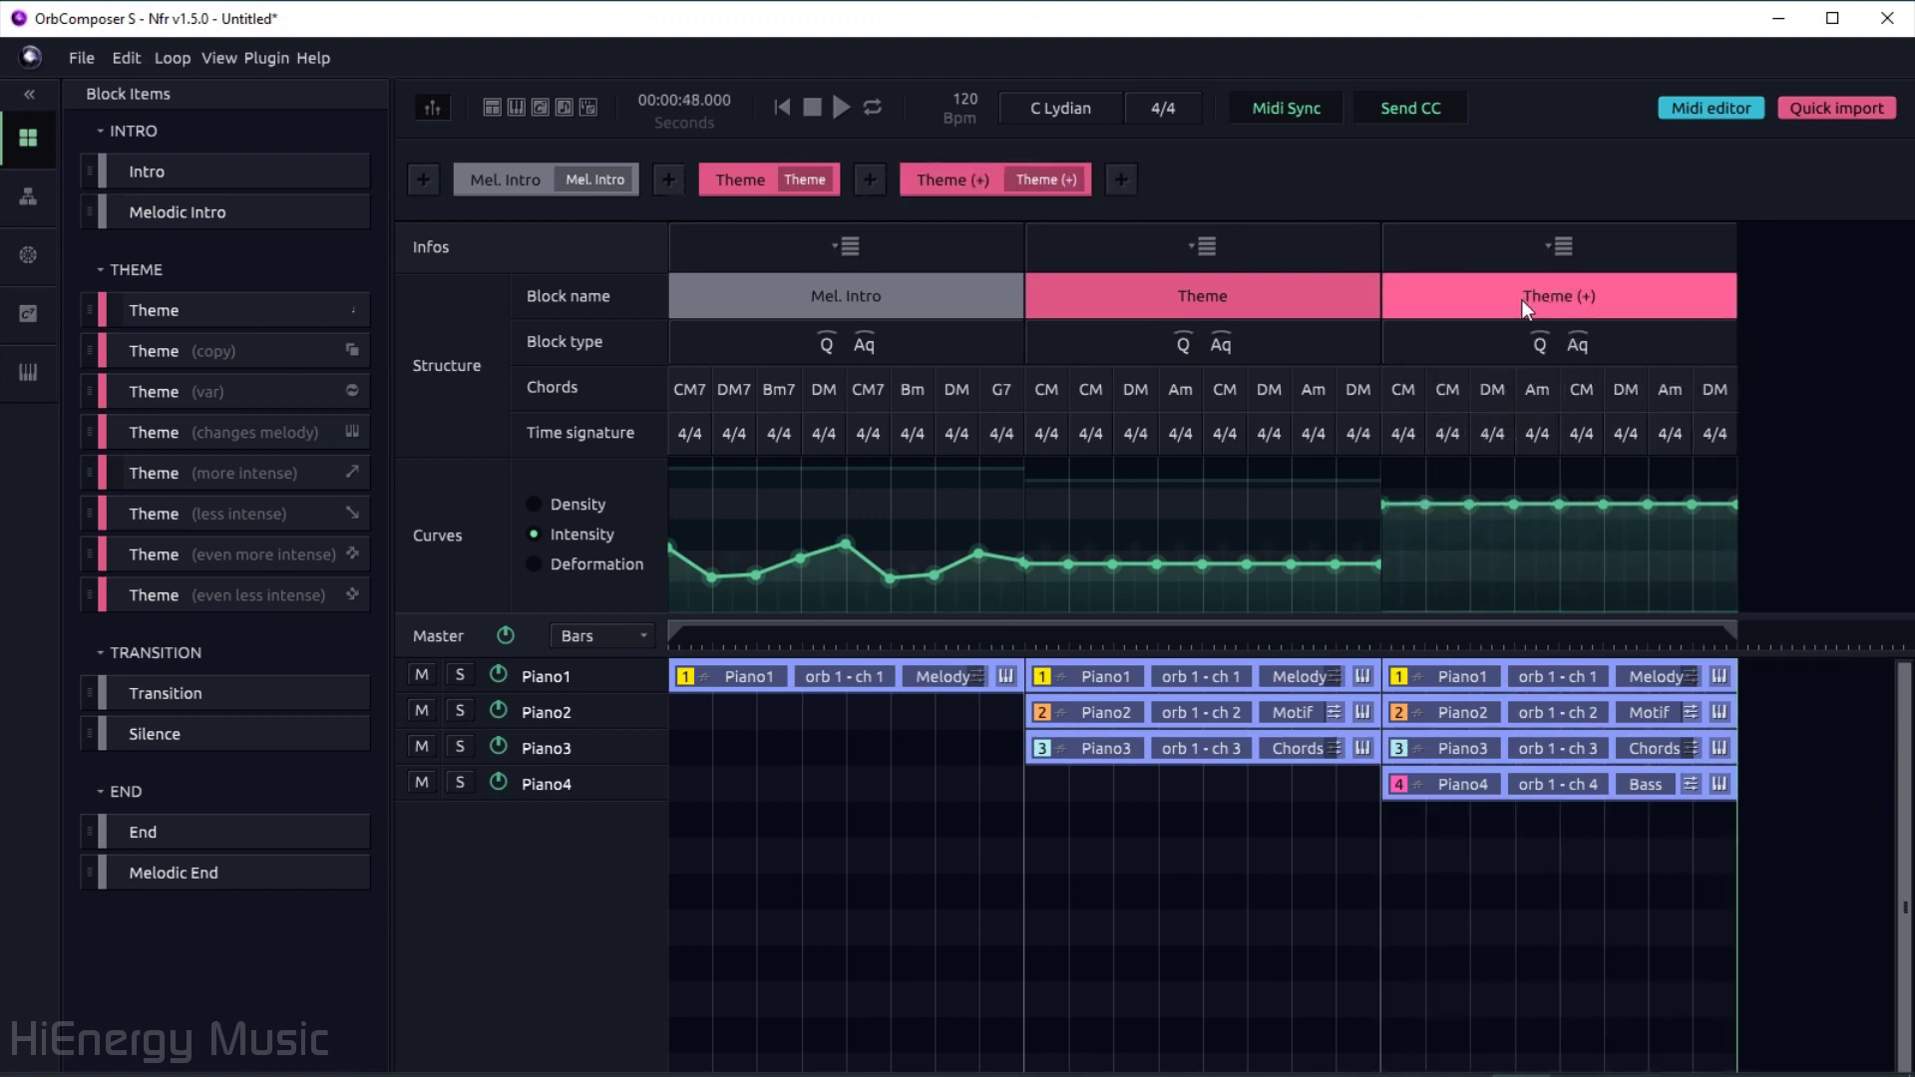
- Play the opening of the melodic intro from the beginning of the arrangement
click(774, 99)
click(844, 107)
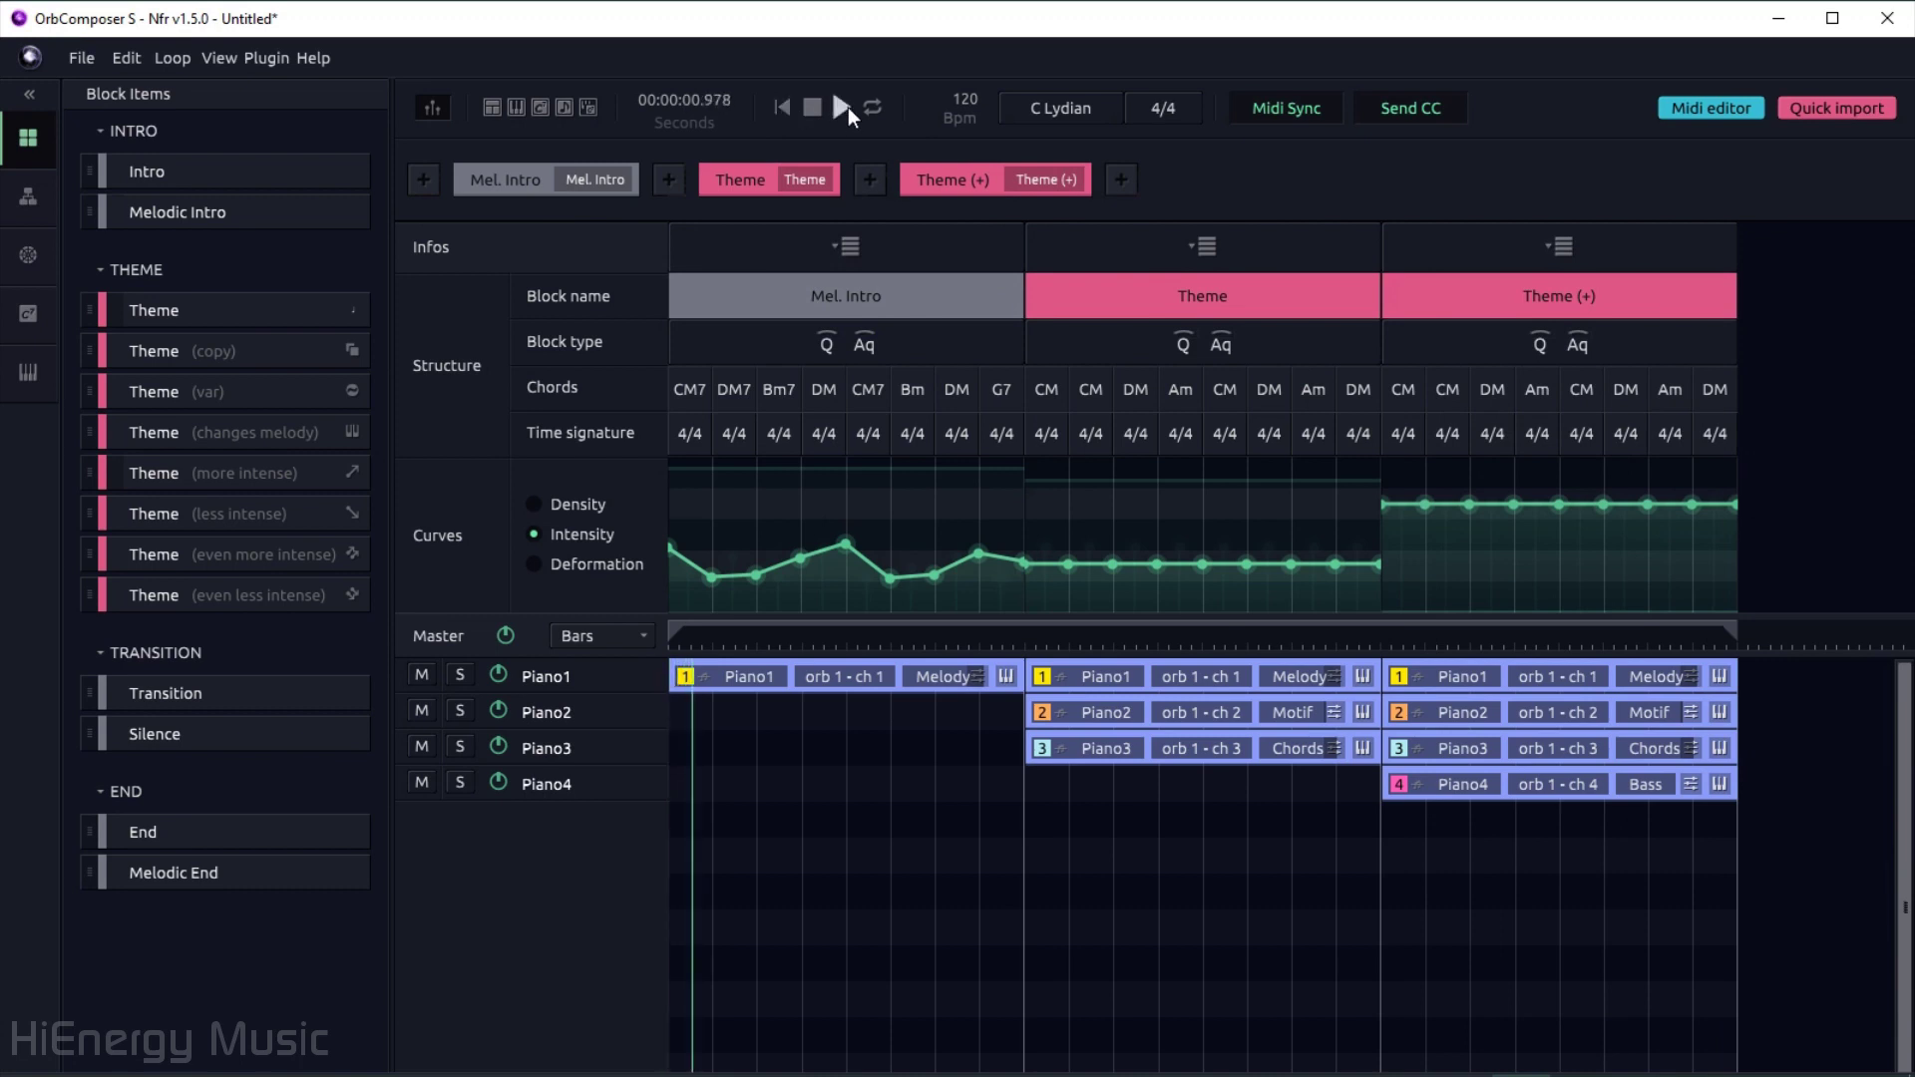
click(814, 108)
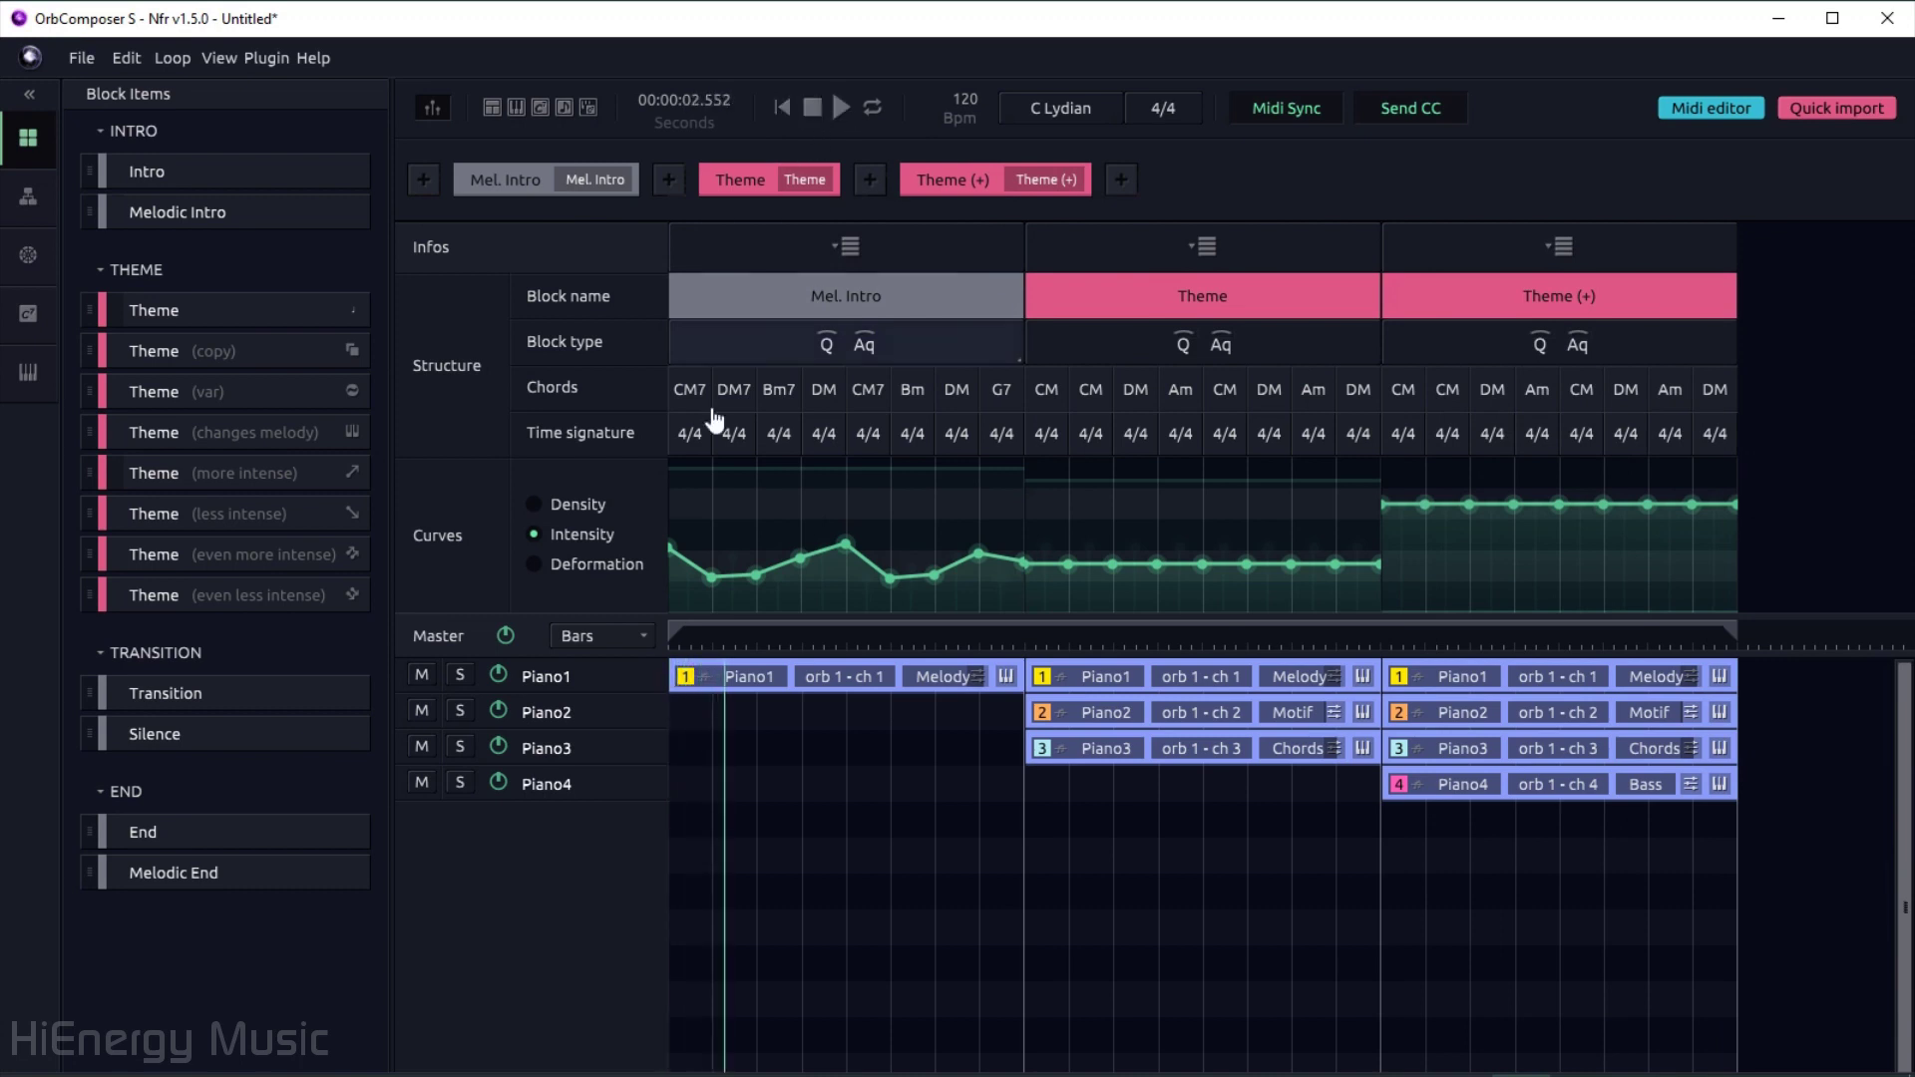
- Raise the intensity curve over the second half of the melodic intro, using its deformation curve as reference
click(563, 507)
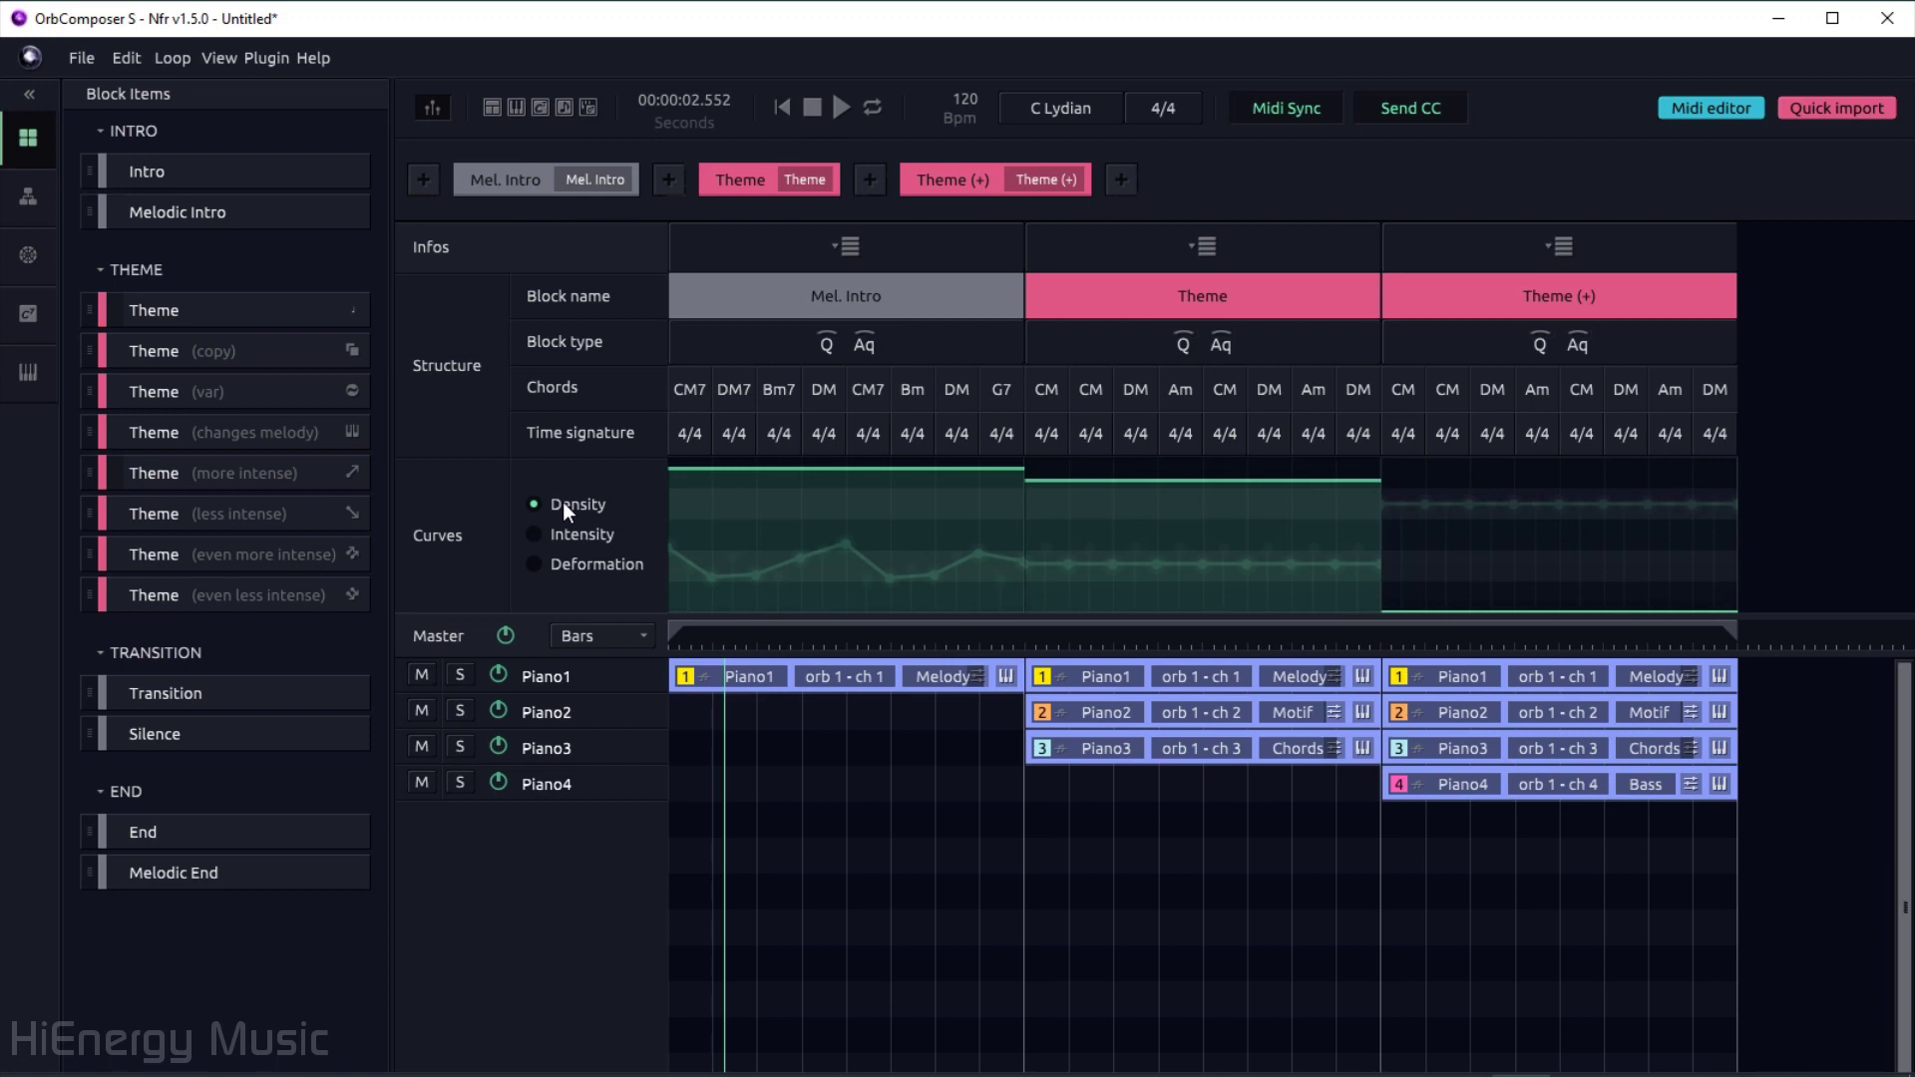
click(578, 562)
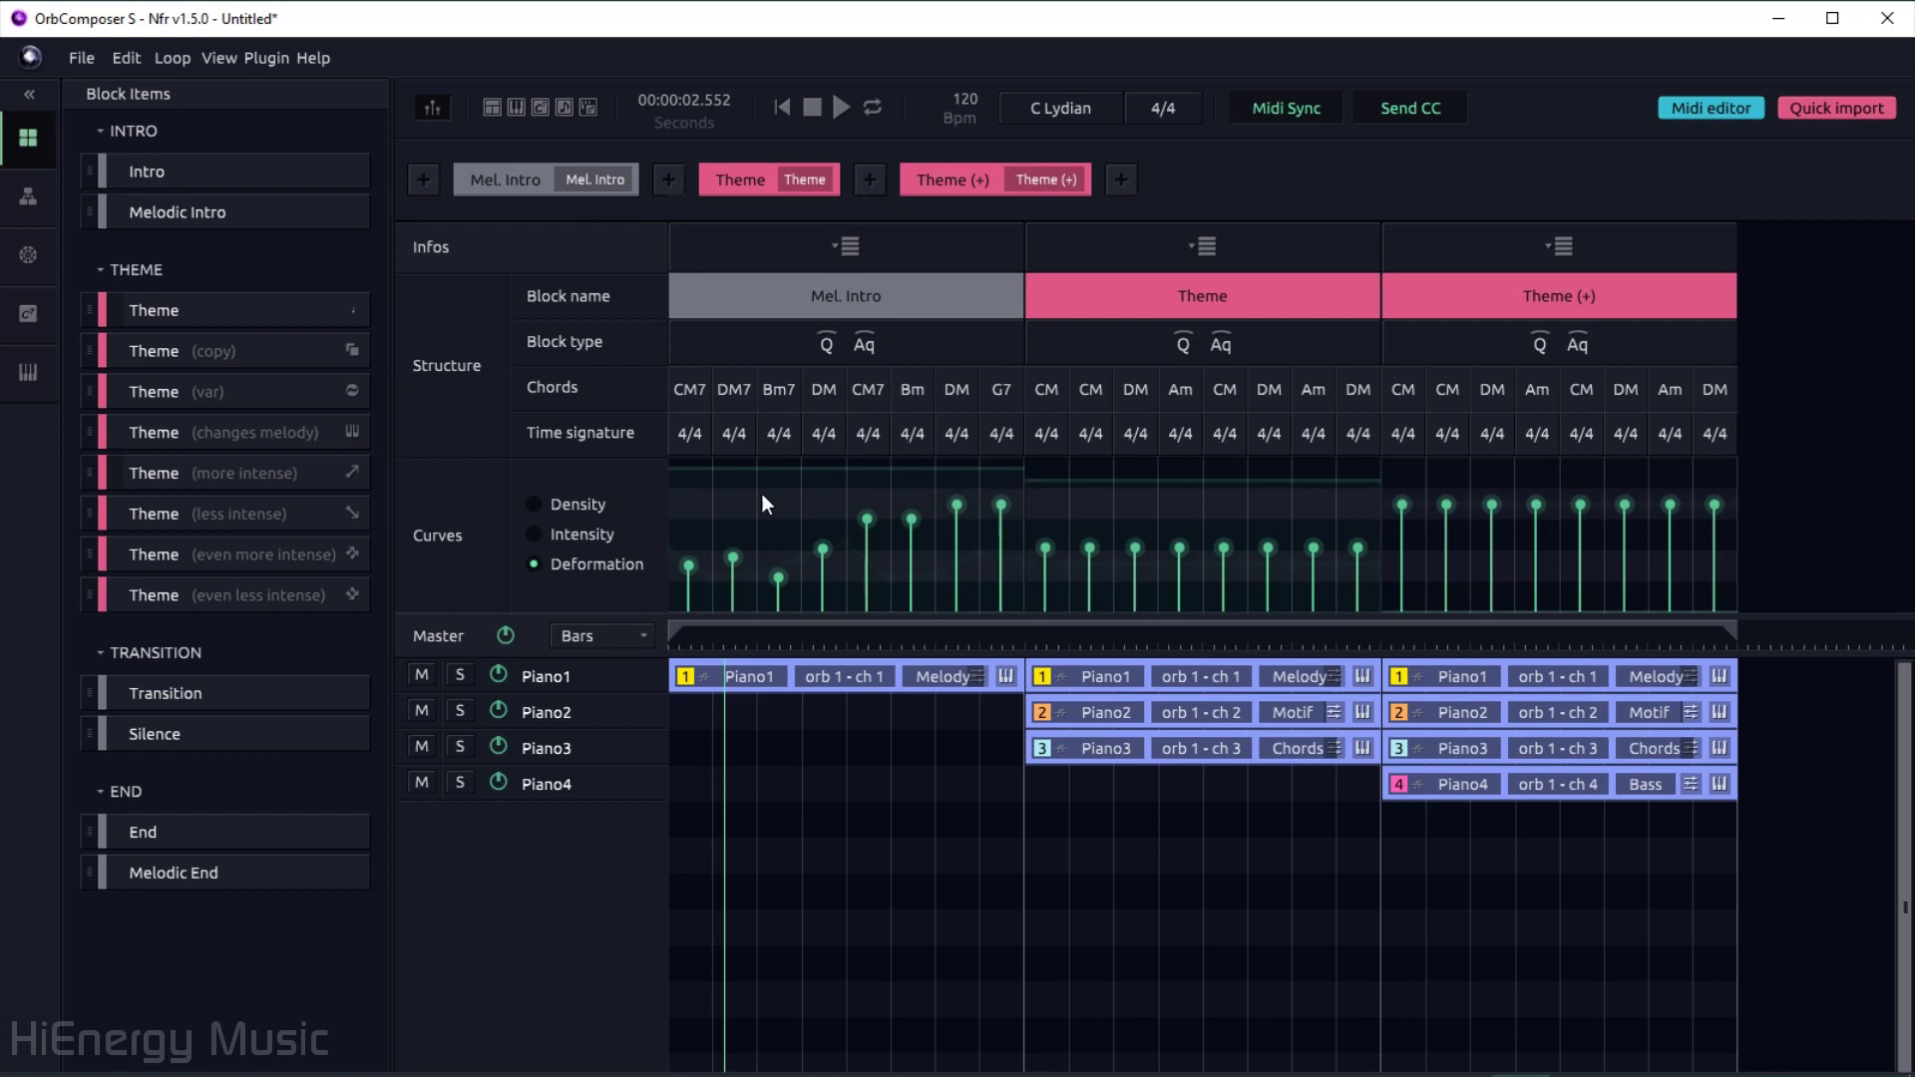
click(588, 535)
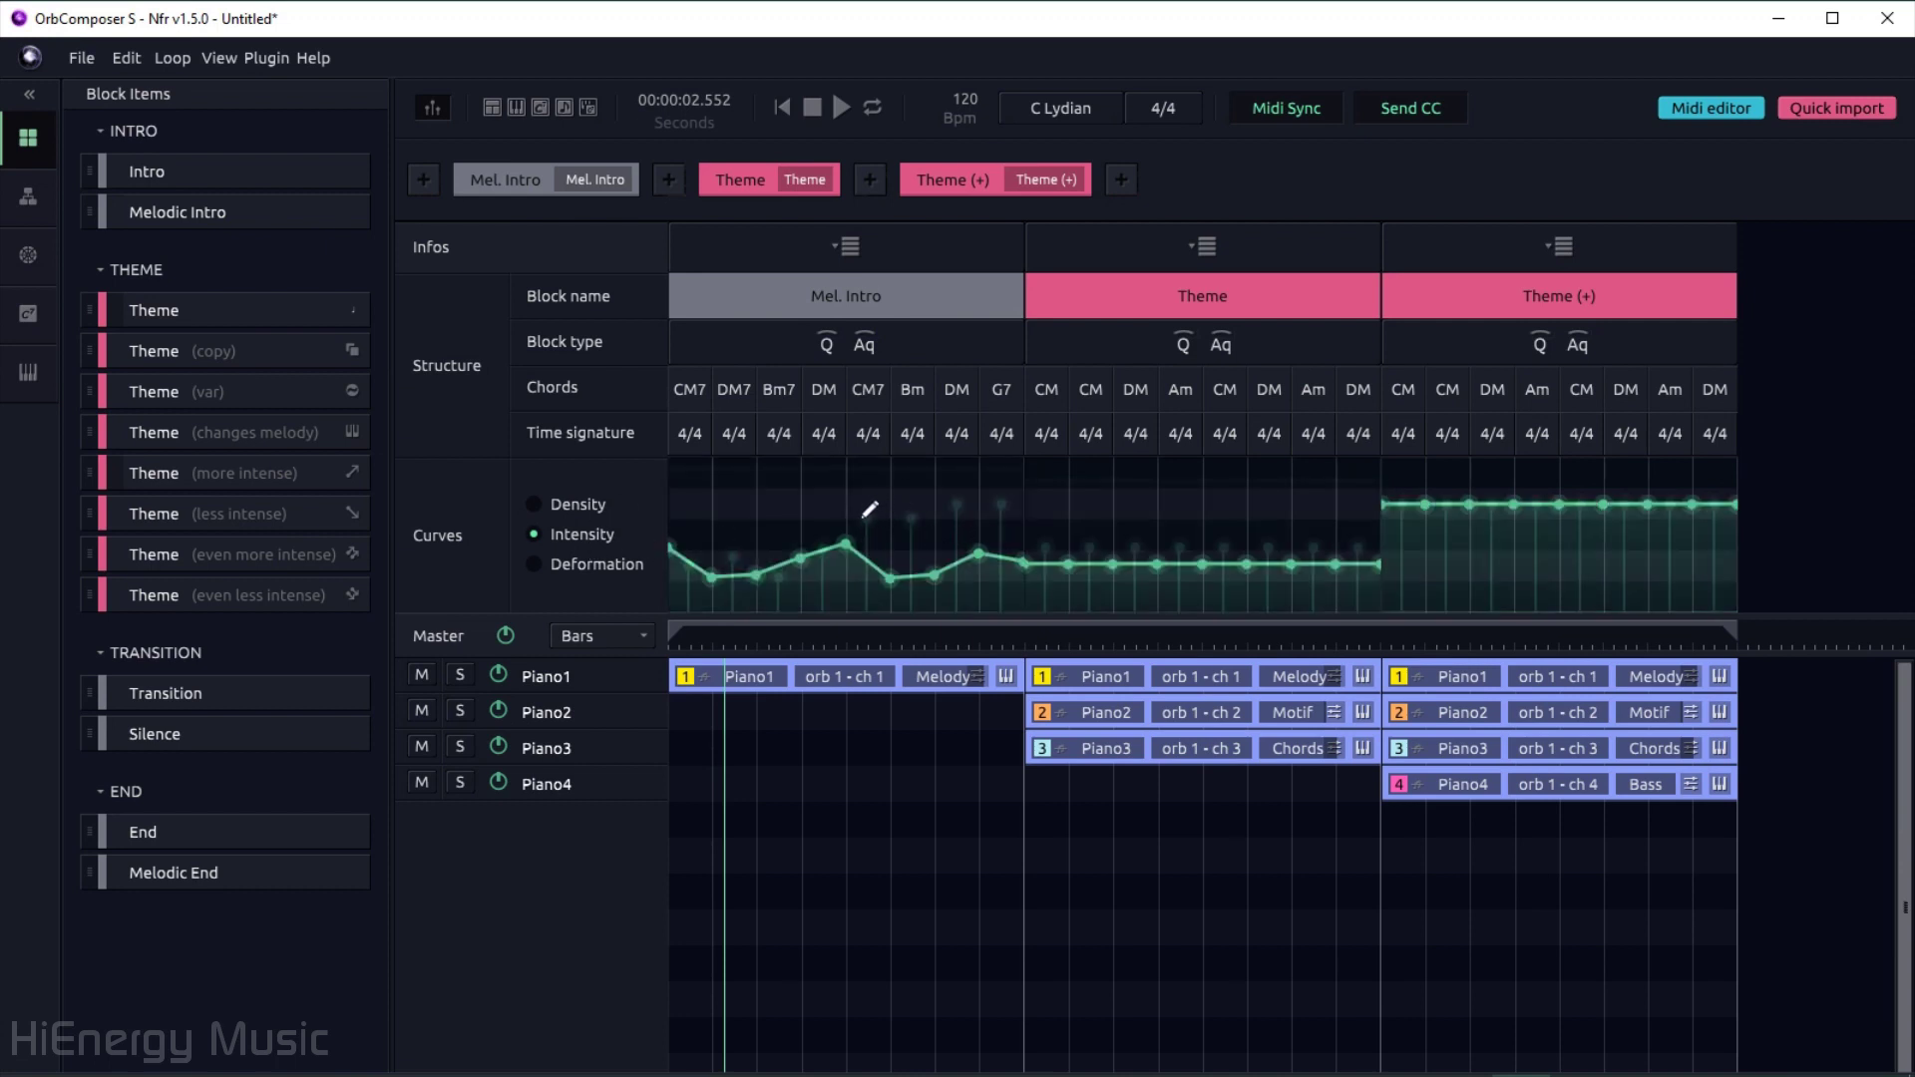
drag(862, 515, 999, 508)
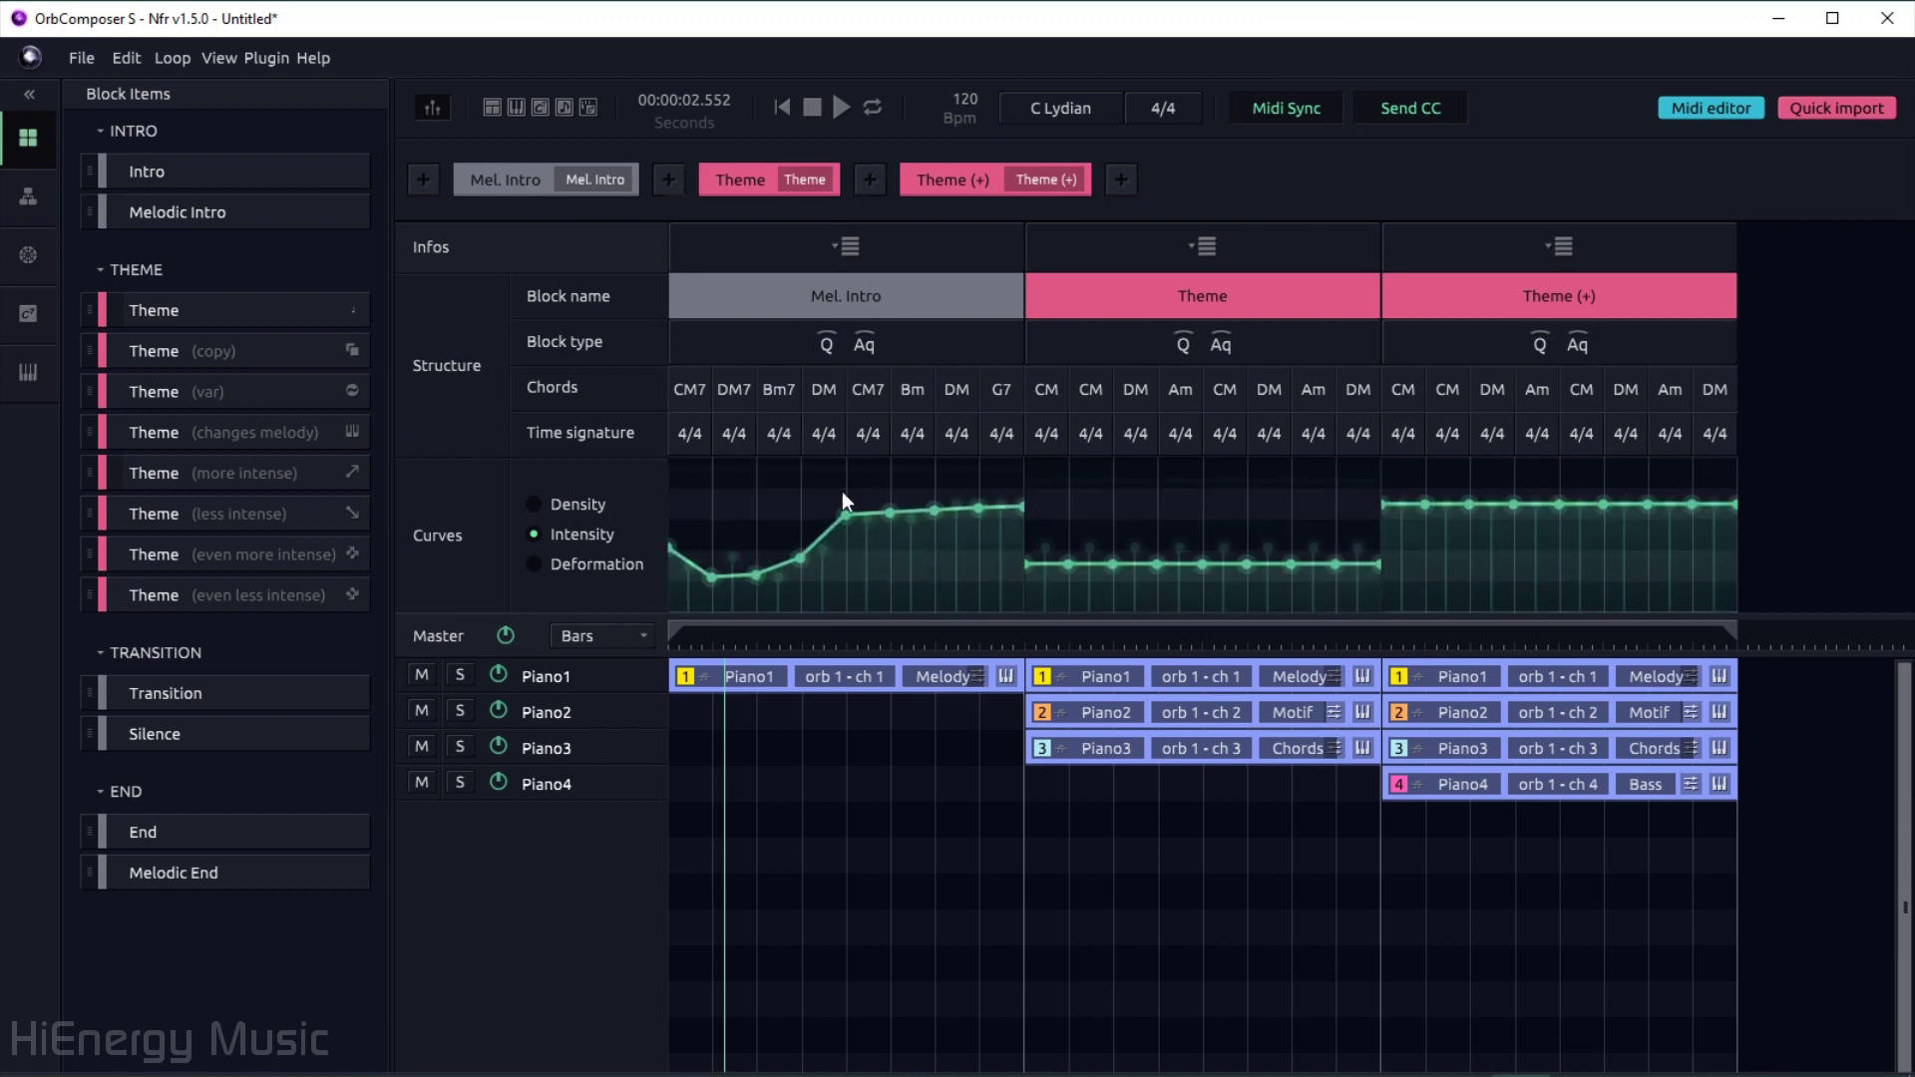
- Lower the melodic intro's density to about a third so Piano2 joins in, and play the arrangement from its beginning
click(555, 509)
drag(873, 514, 871, 547)
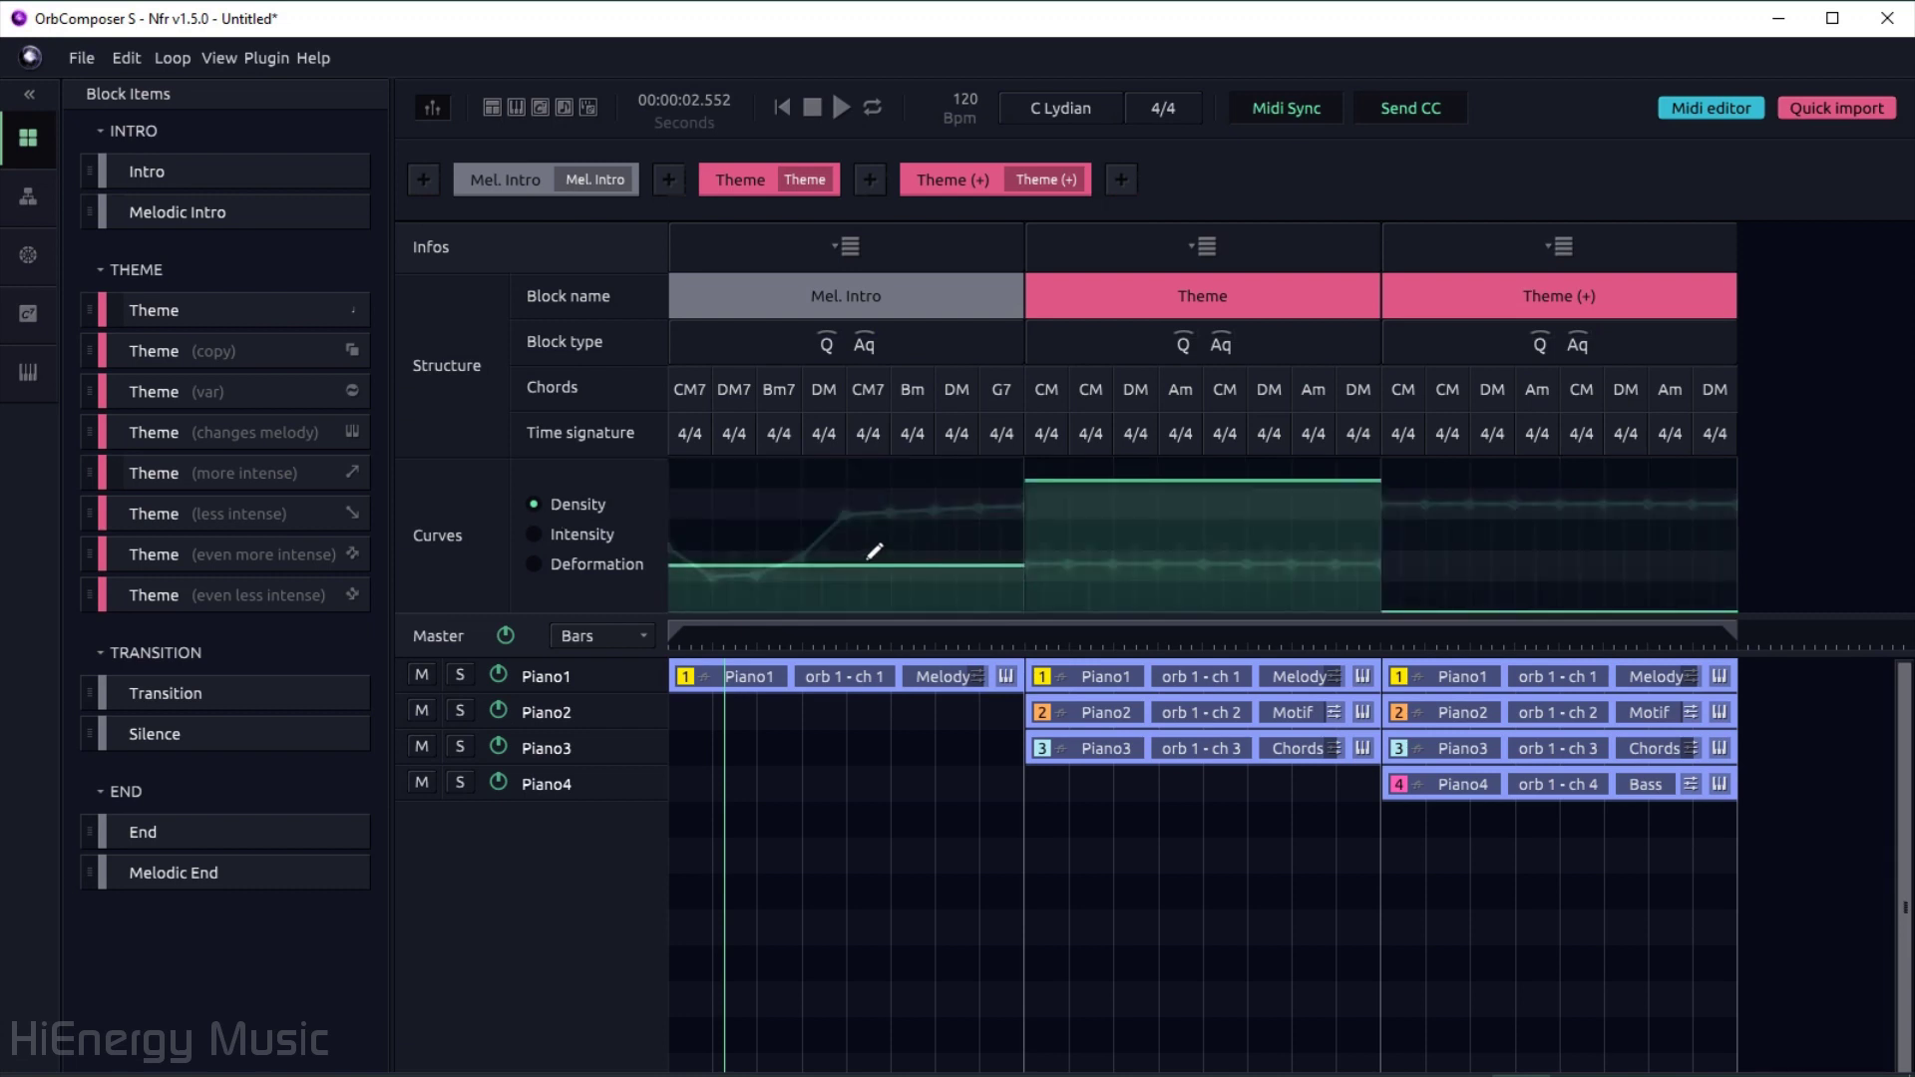
click(780, 103)
click(842, 107)
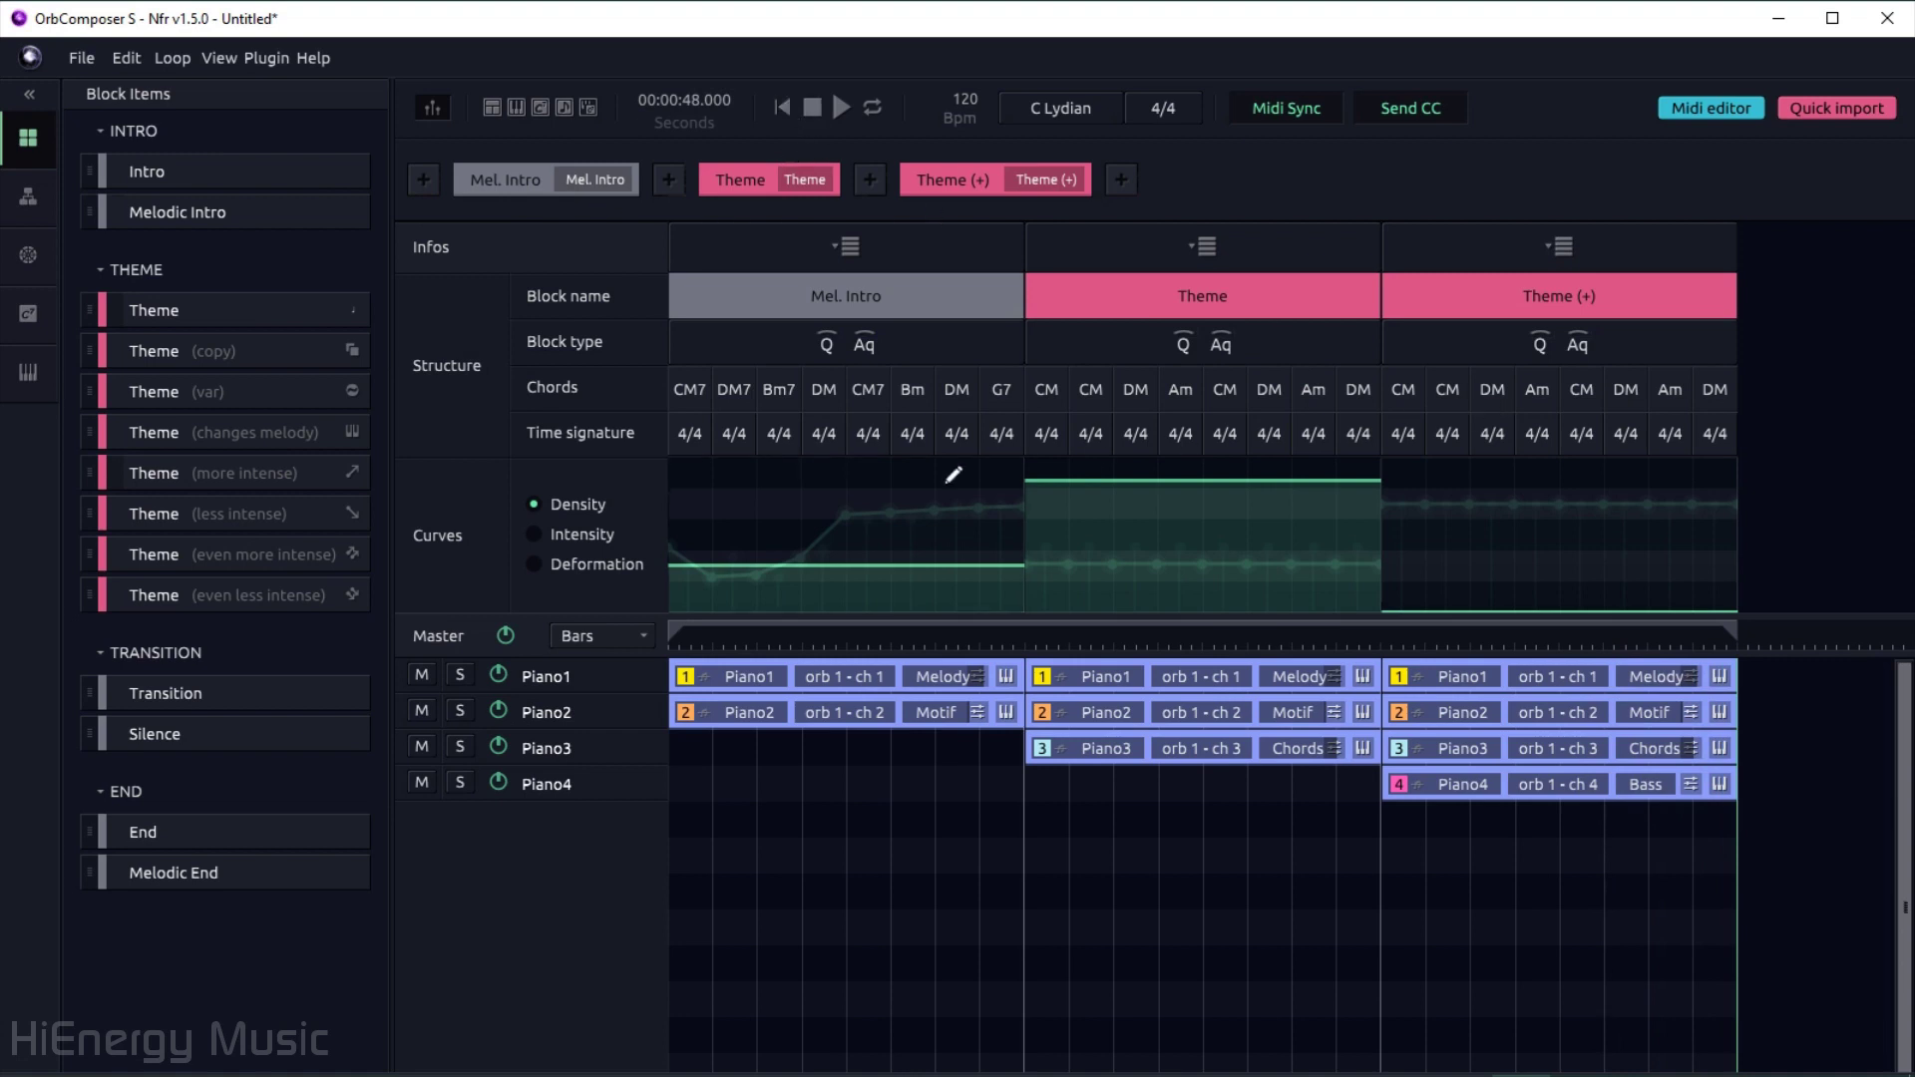
- Reshape the Theme (+) block's curves with mid-level density, slightly lower intensity over the second half, and steadily rising deformation
drag(1606, 565, 1619, 530)
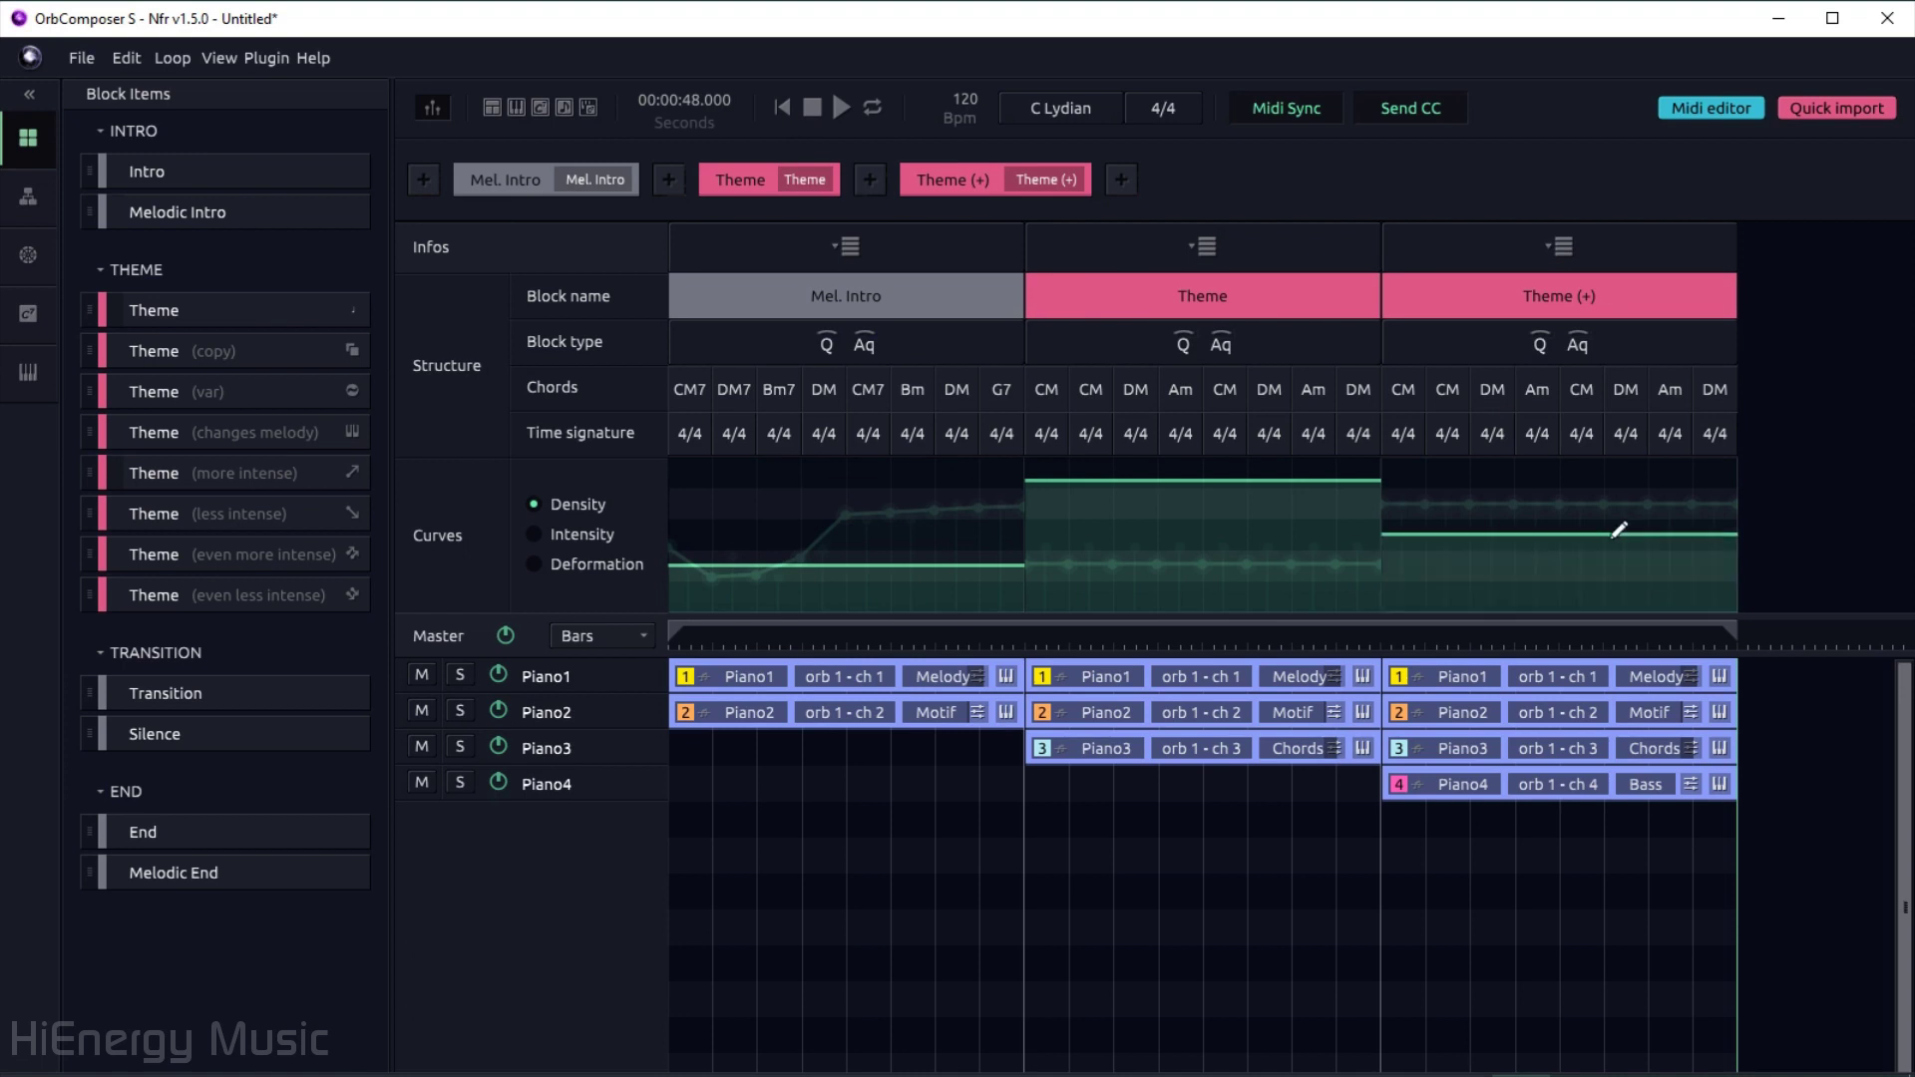
click(579, 539)
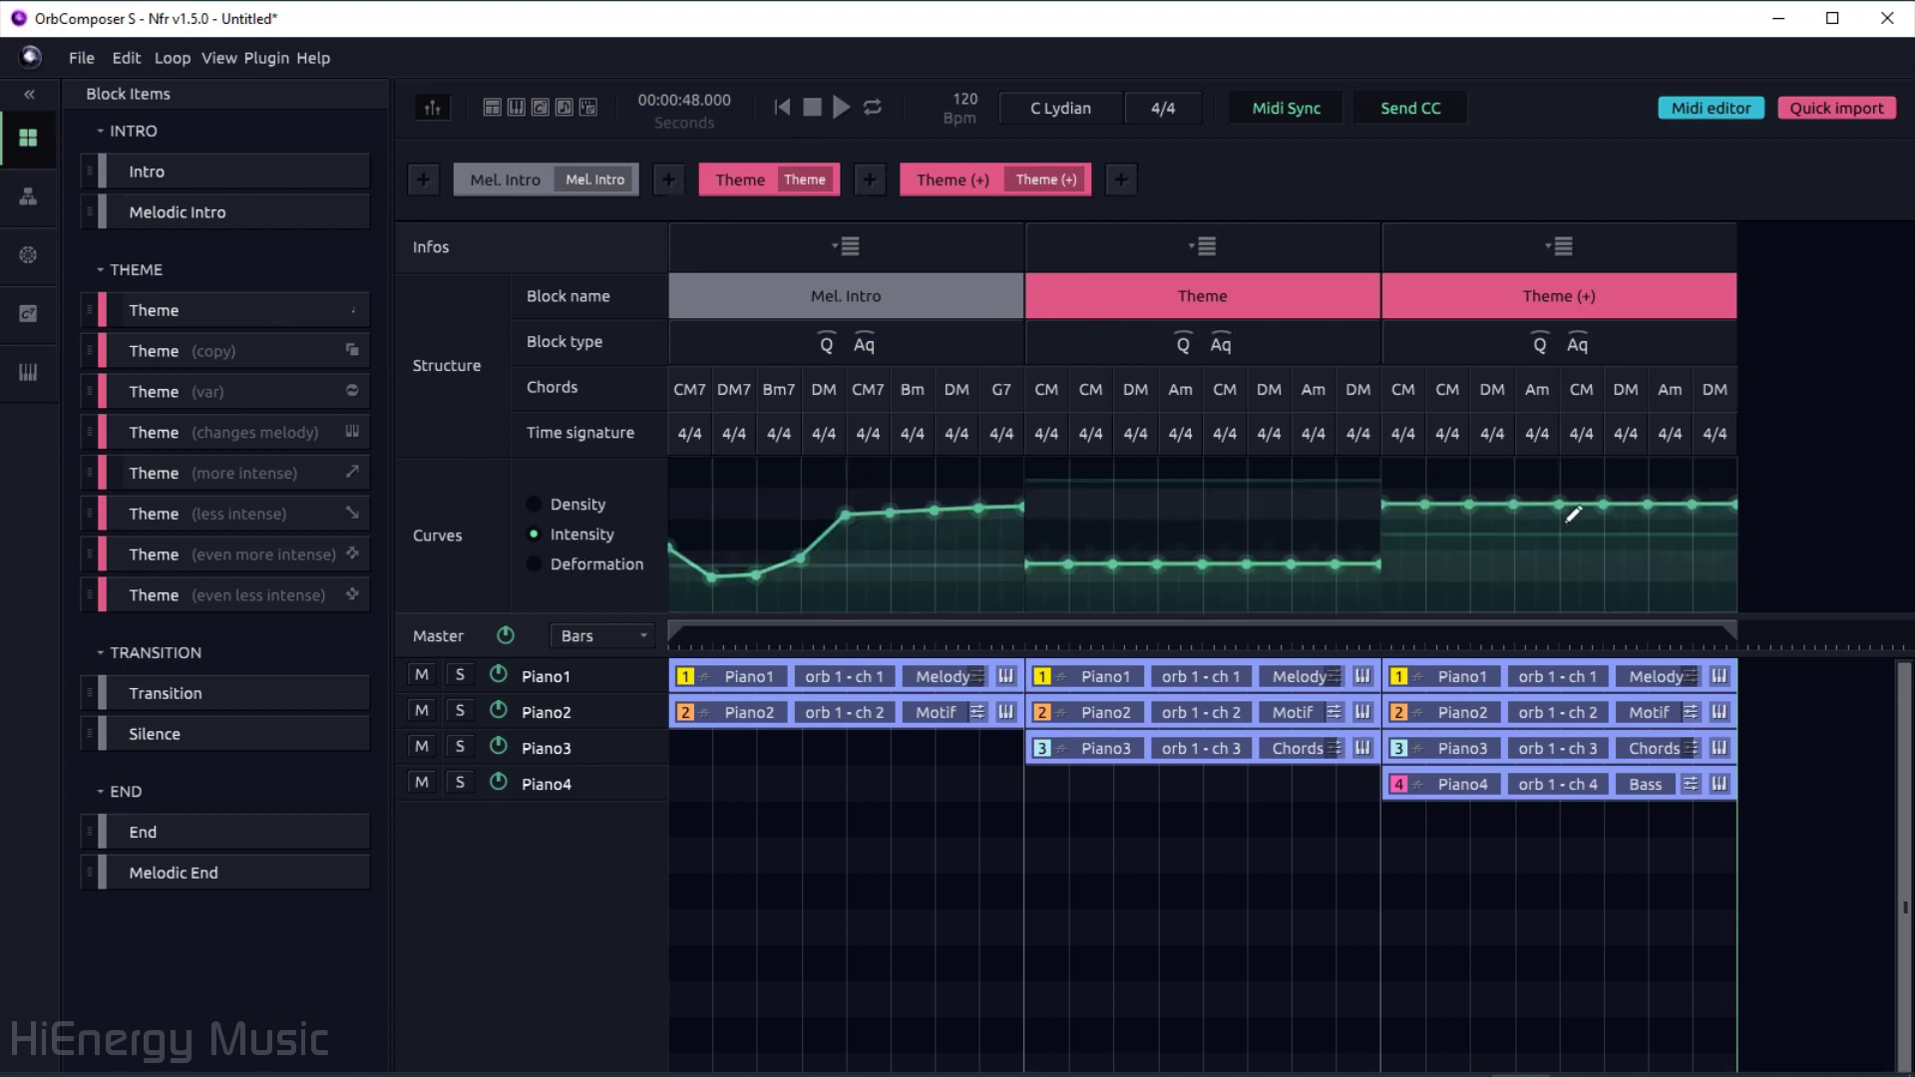
drag(1567, 520, 1612, 516)
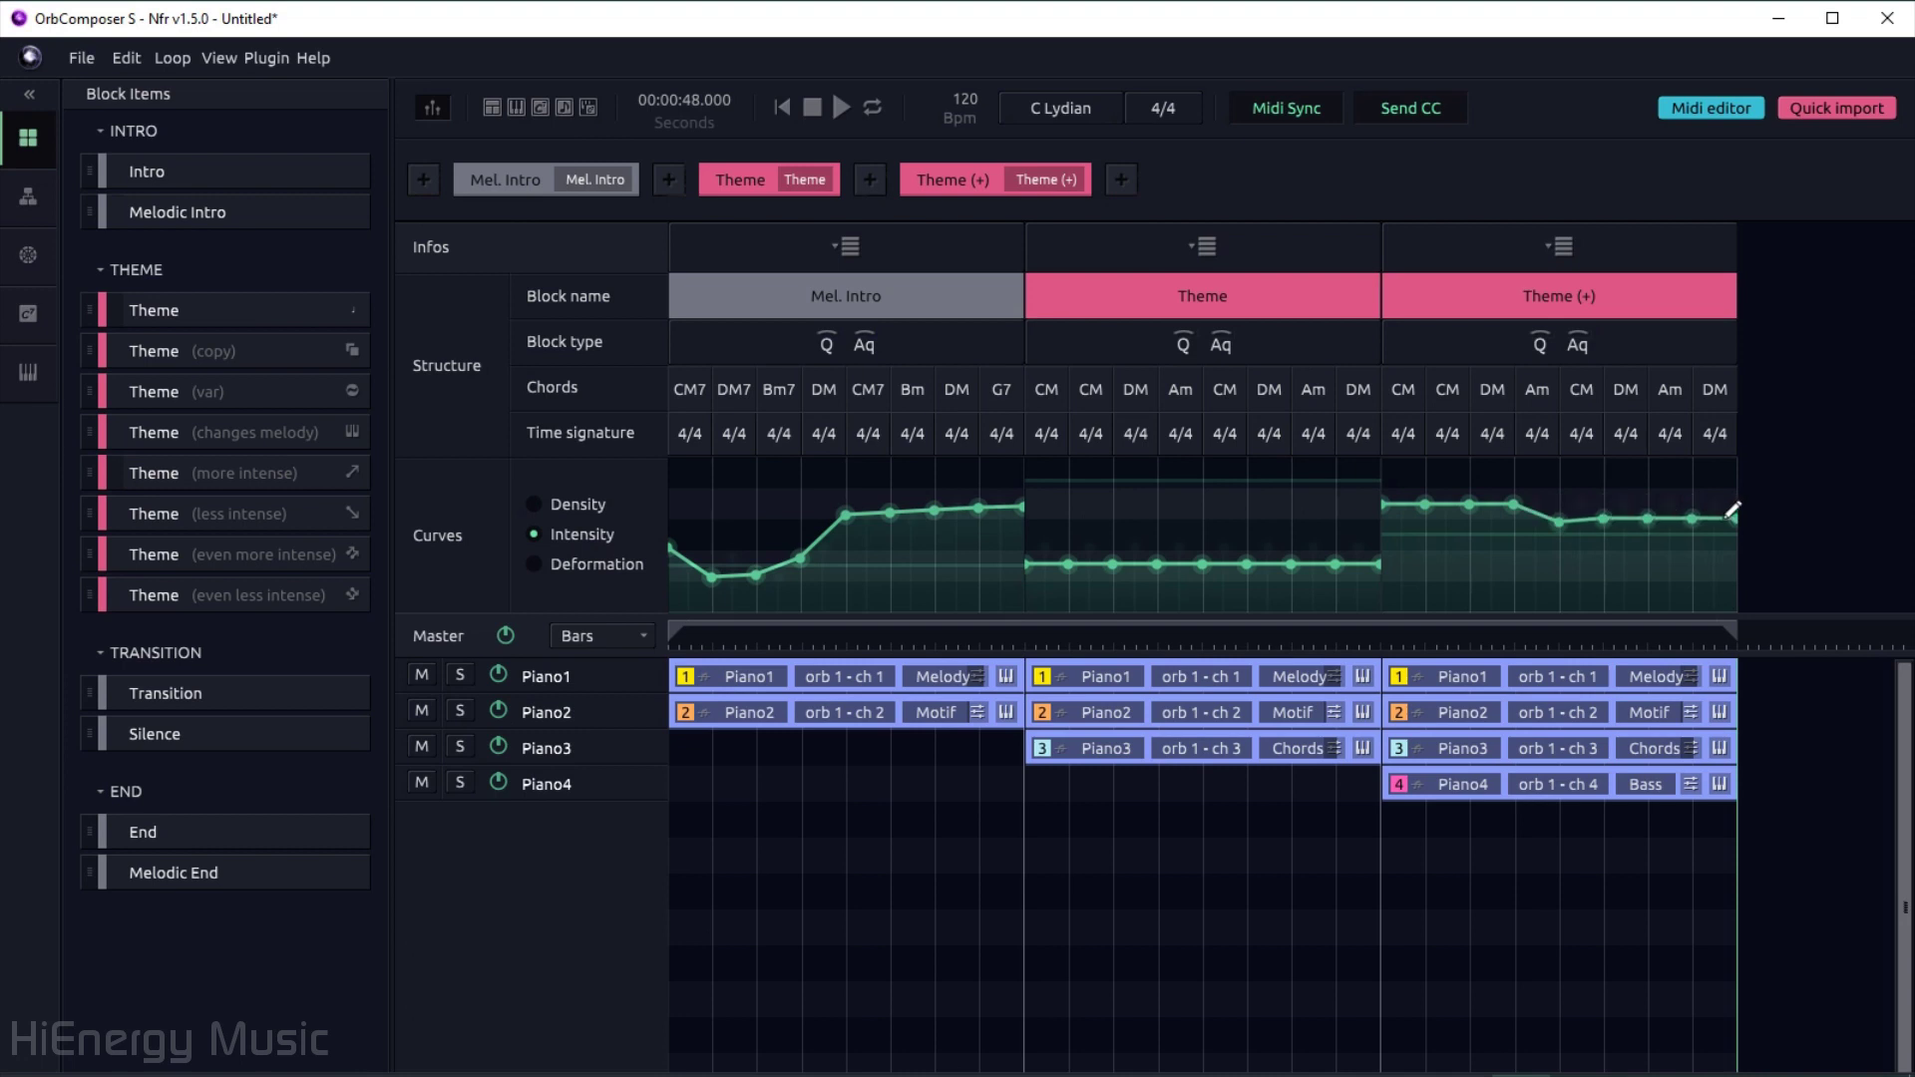
click(618, 567)
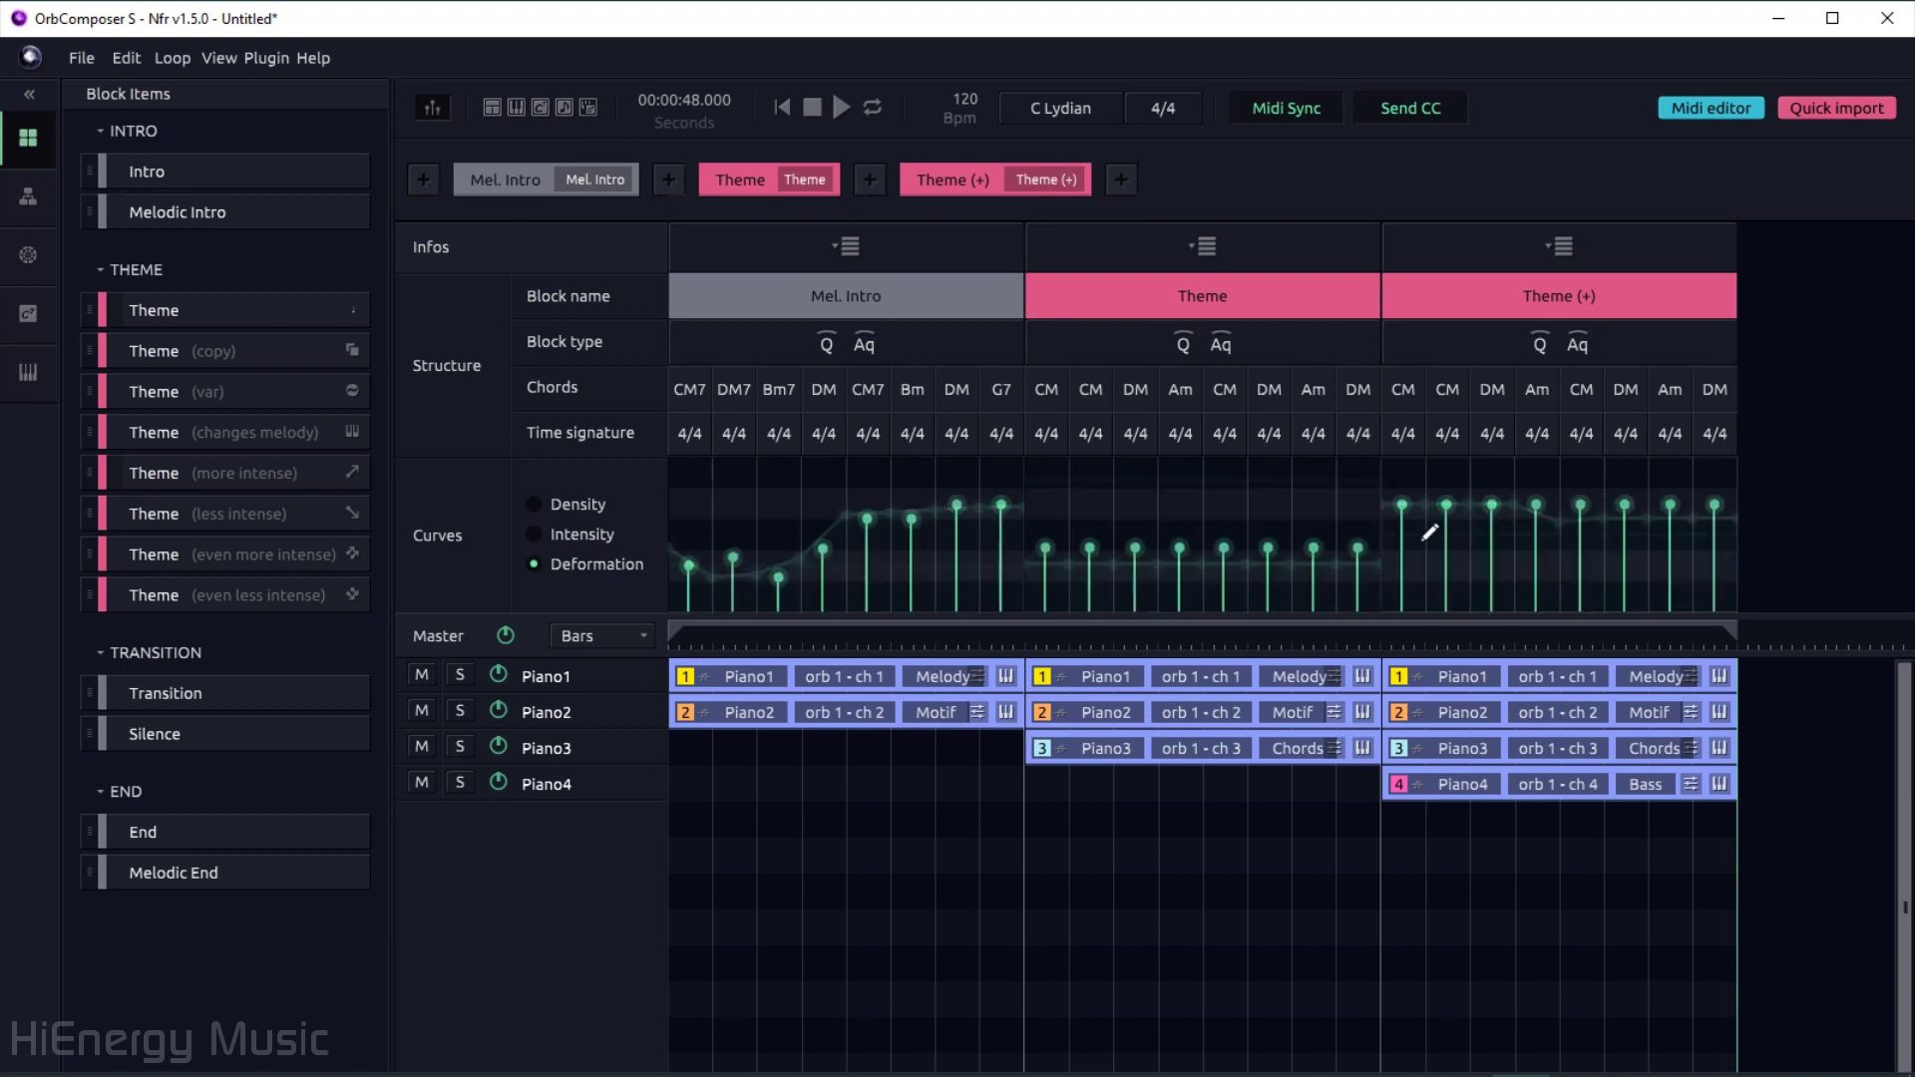
drag(1413, 546, 1576, 522)
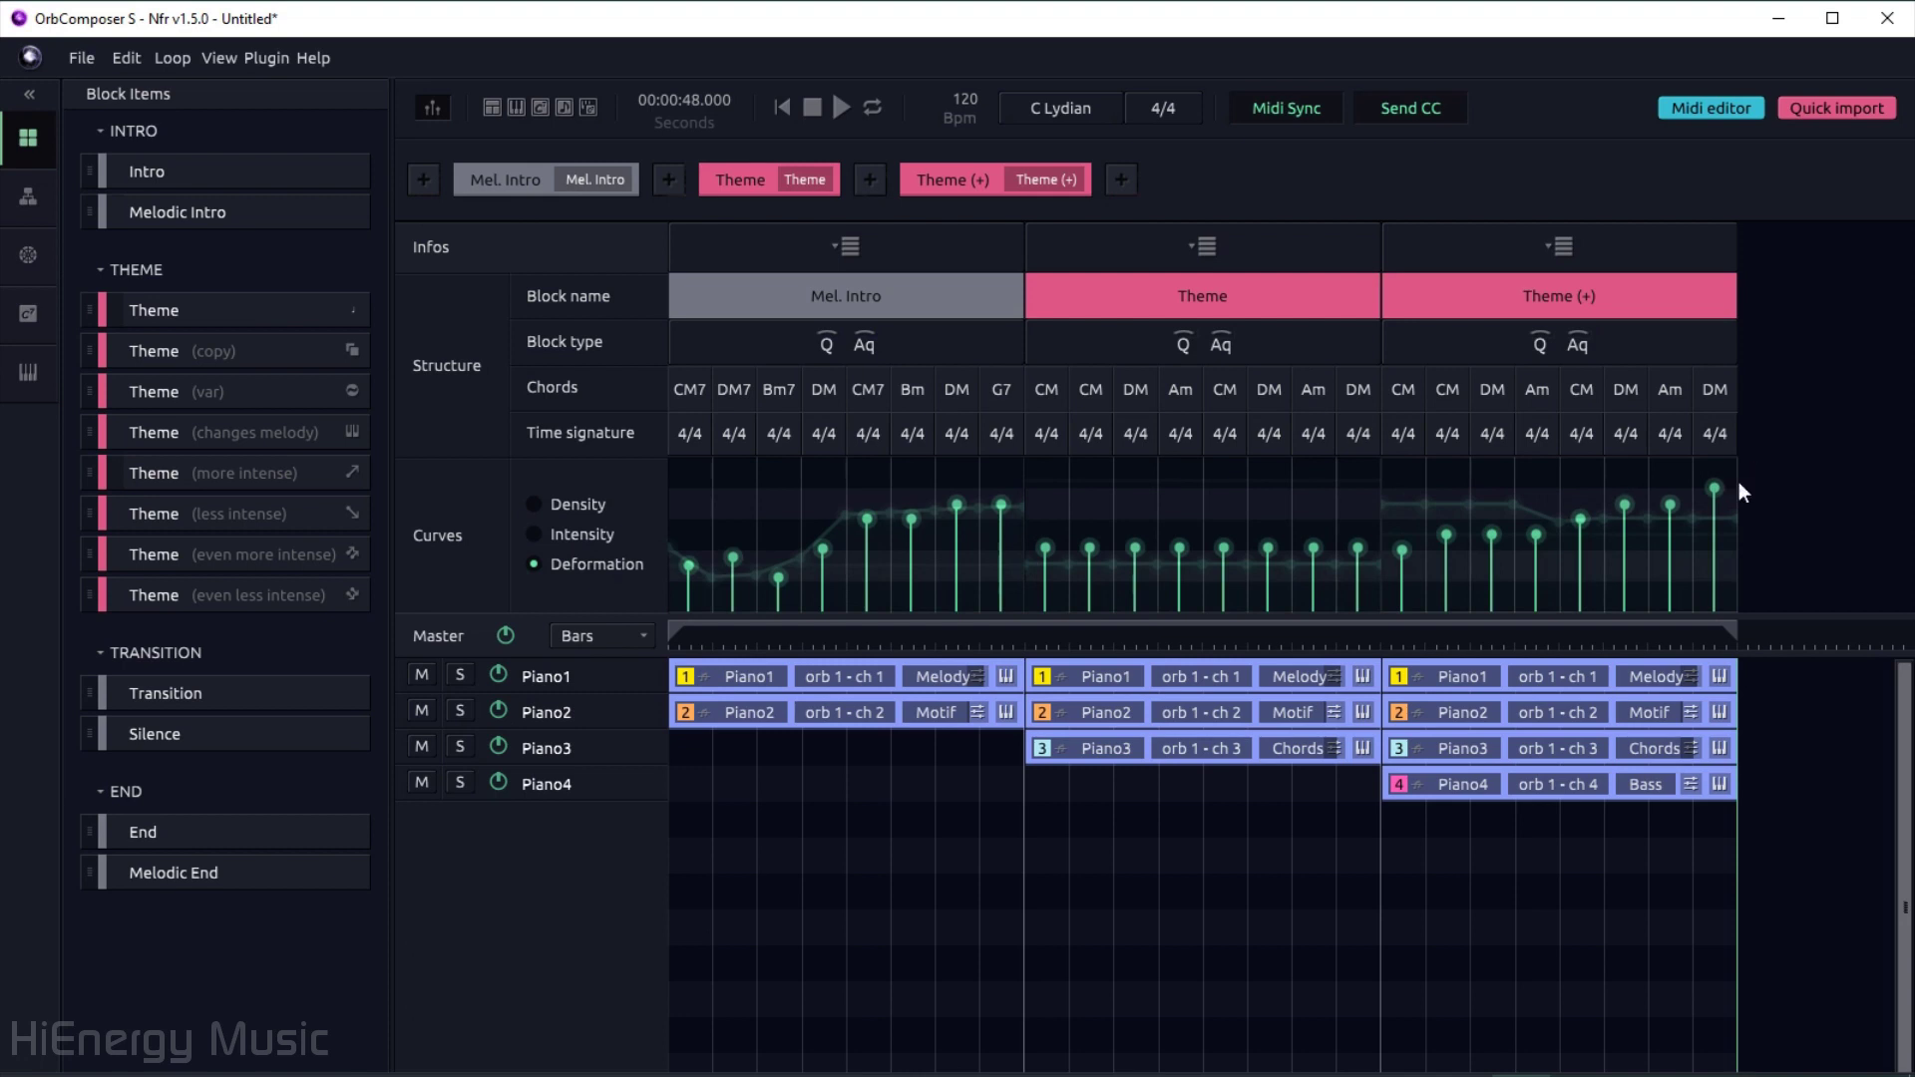
- Adjust the Theme (+) block's density until only Piano1 and Piano2 play, and listen from the start of the Theme block
click(573, 507)
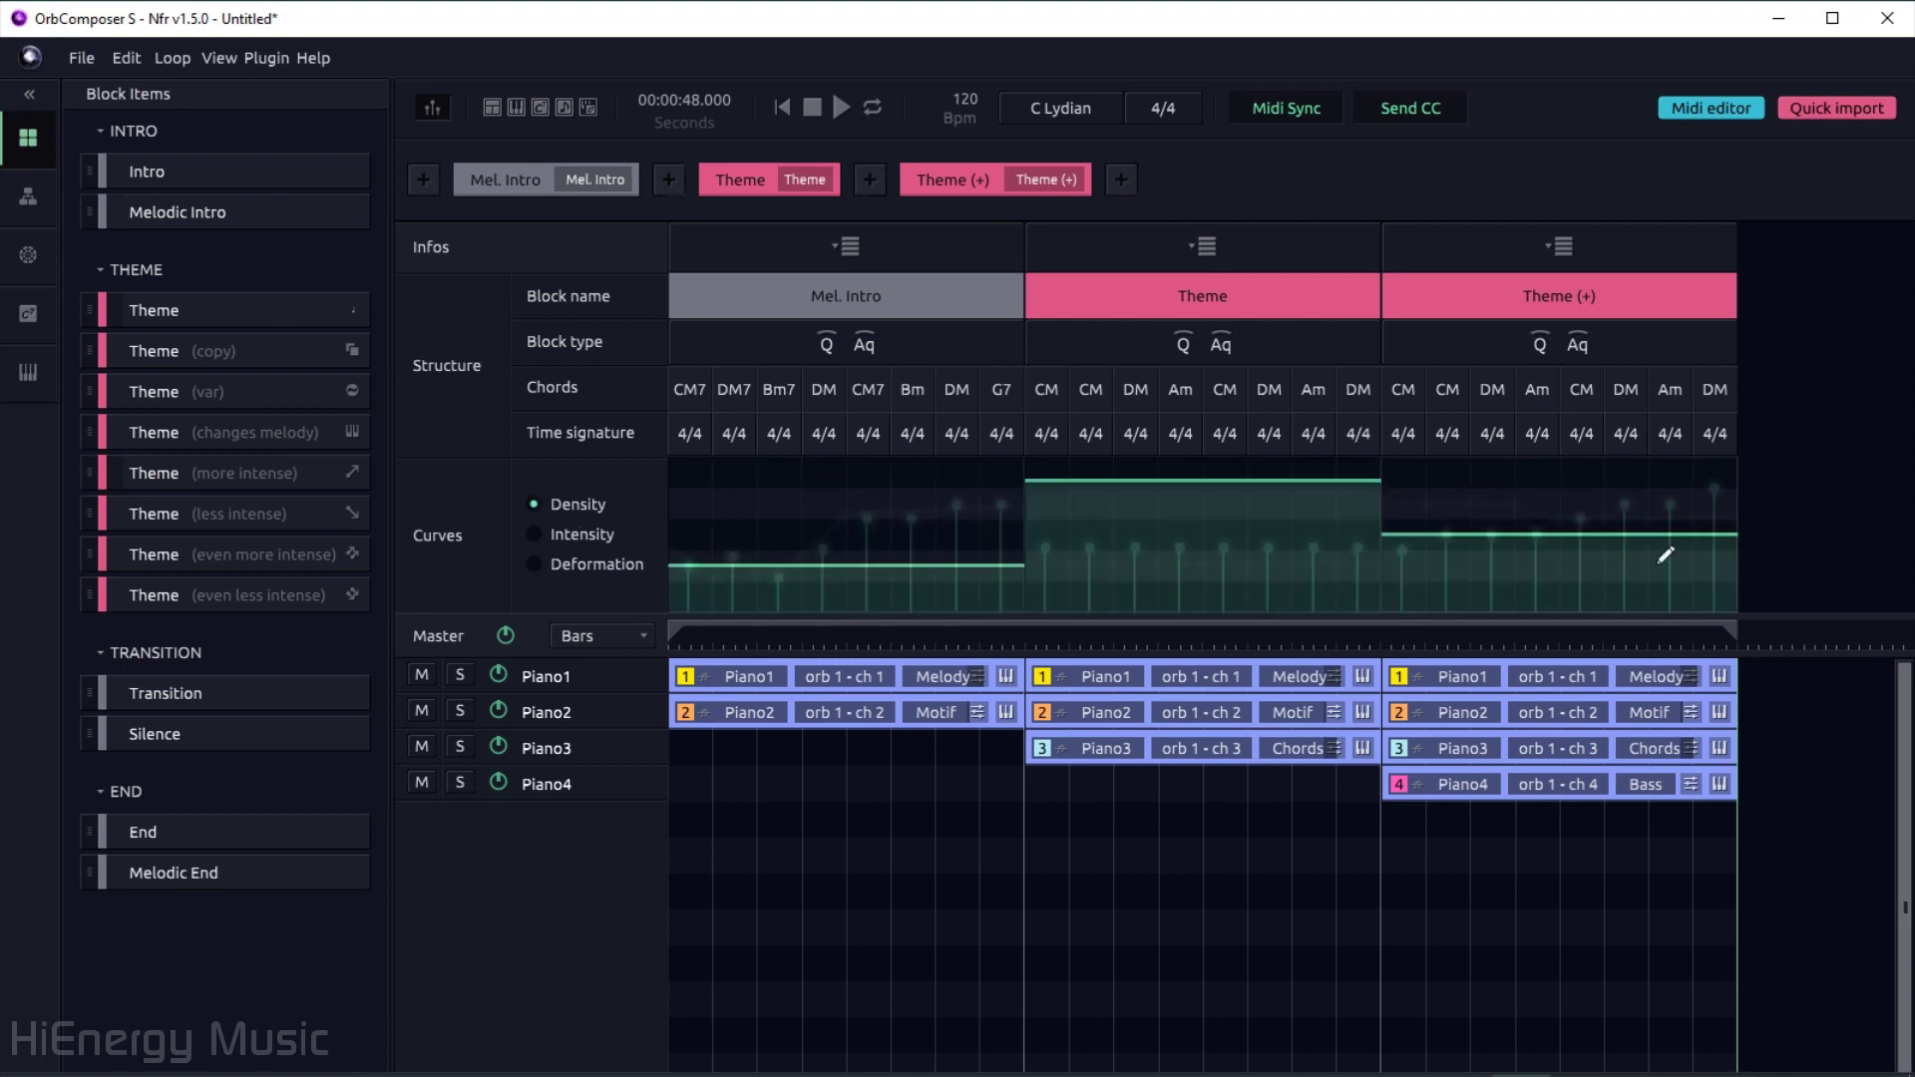
click(1612, 507)
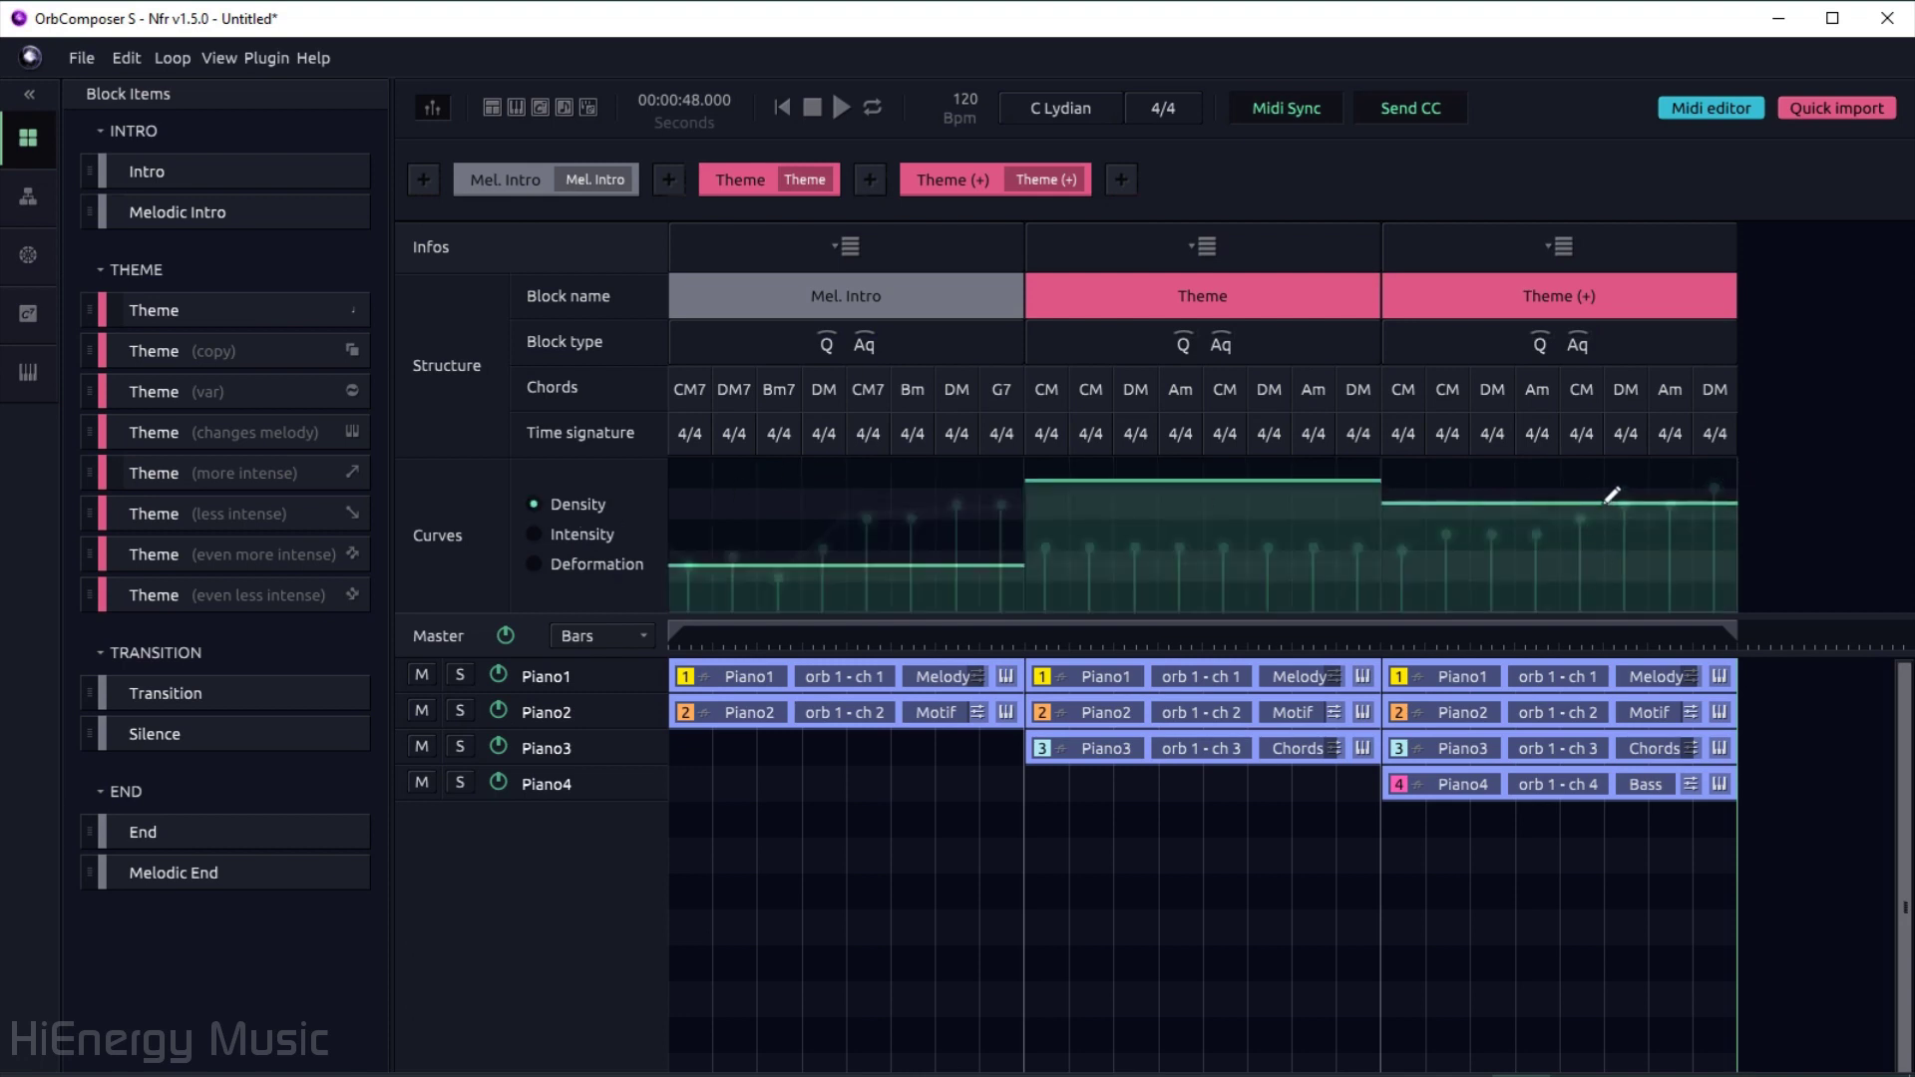
click(1600, 547)
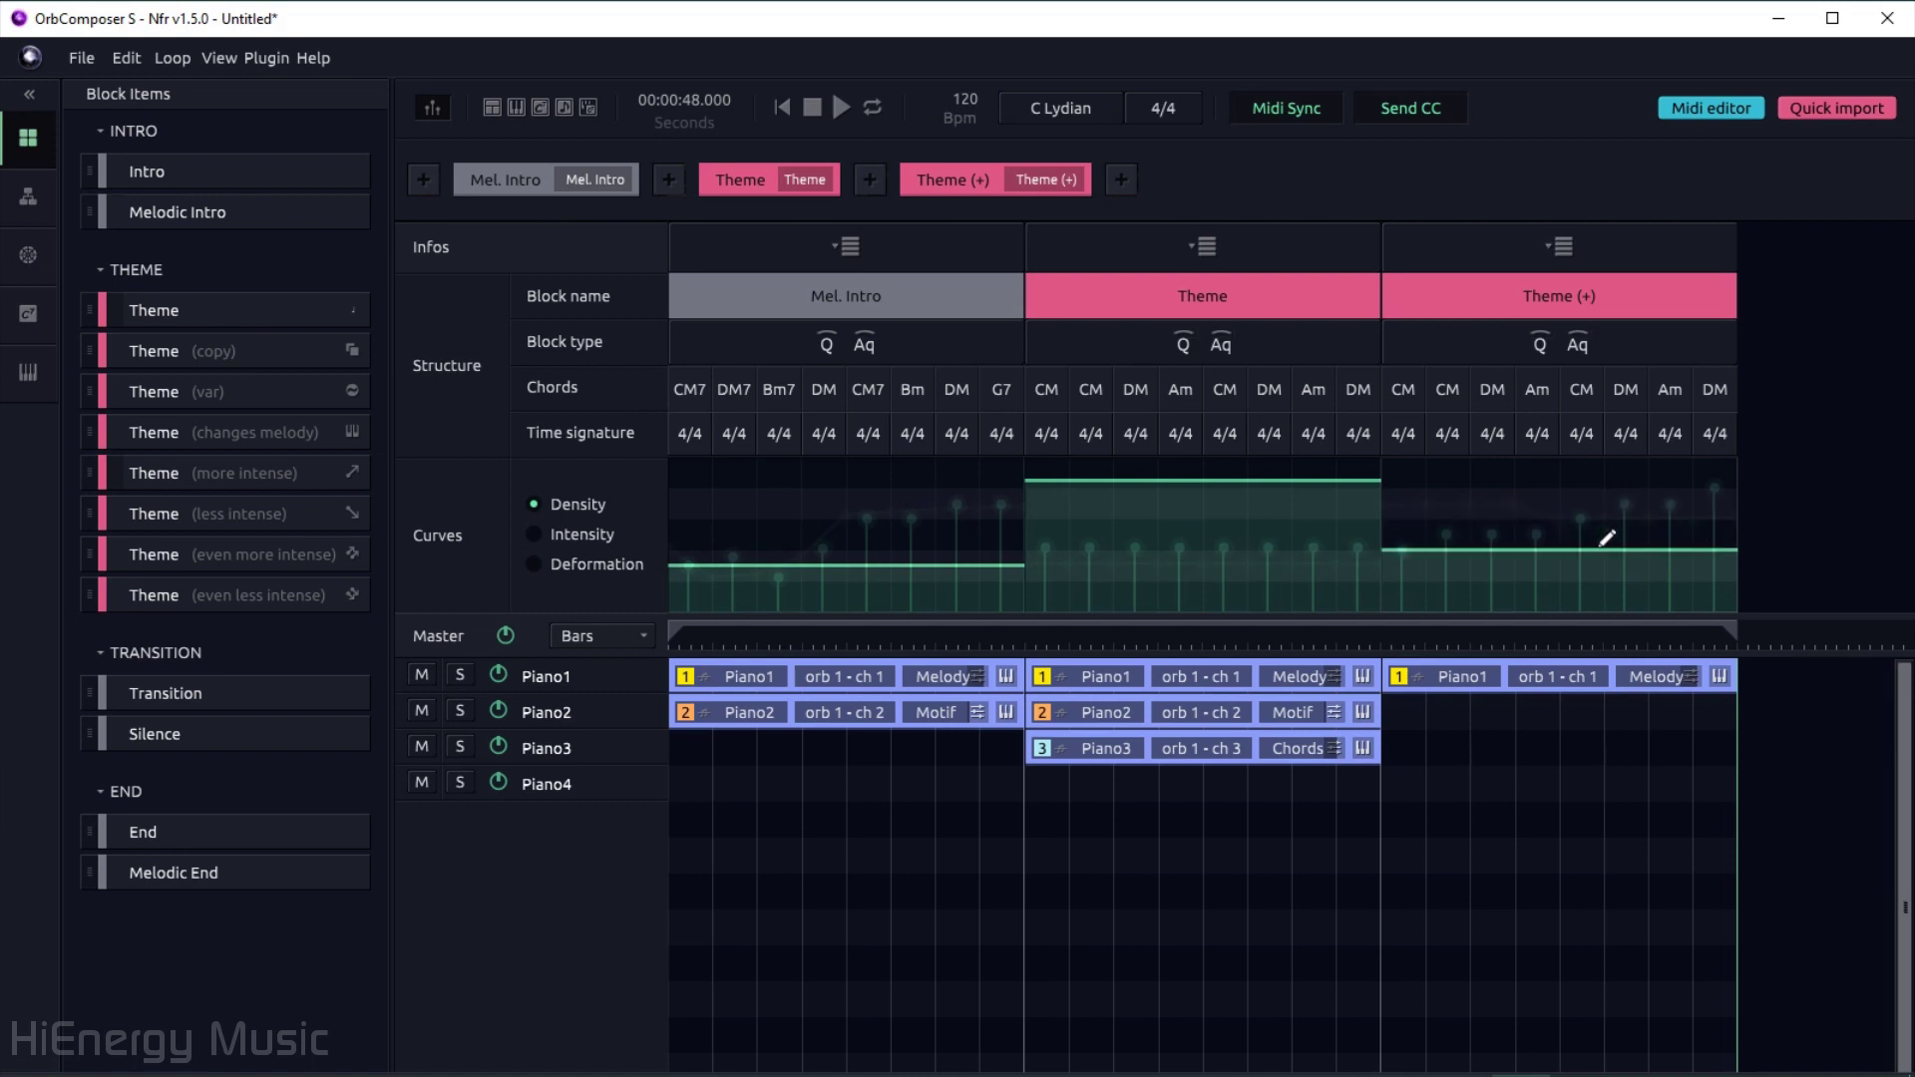
click(1603, 506)
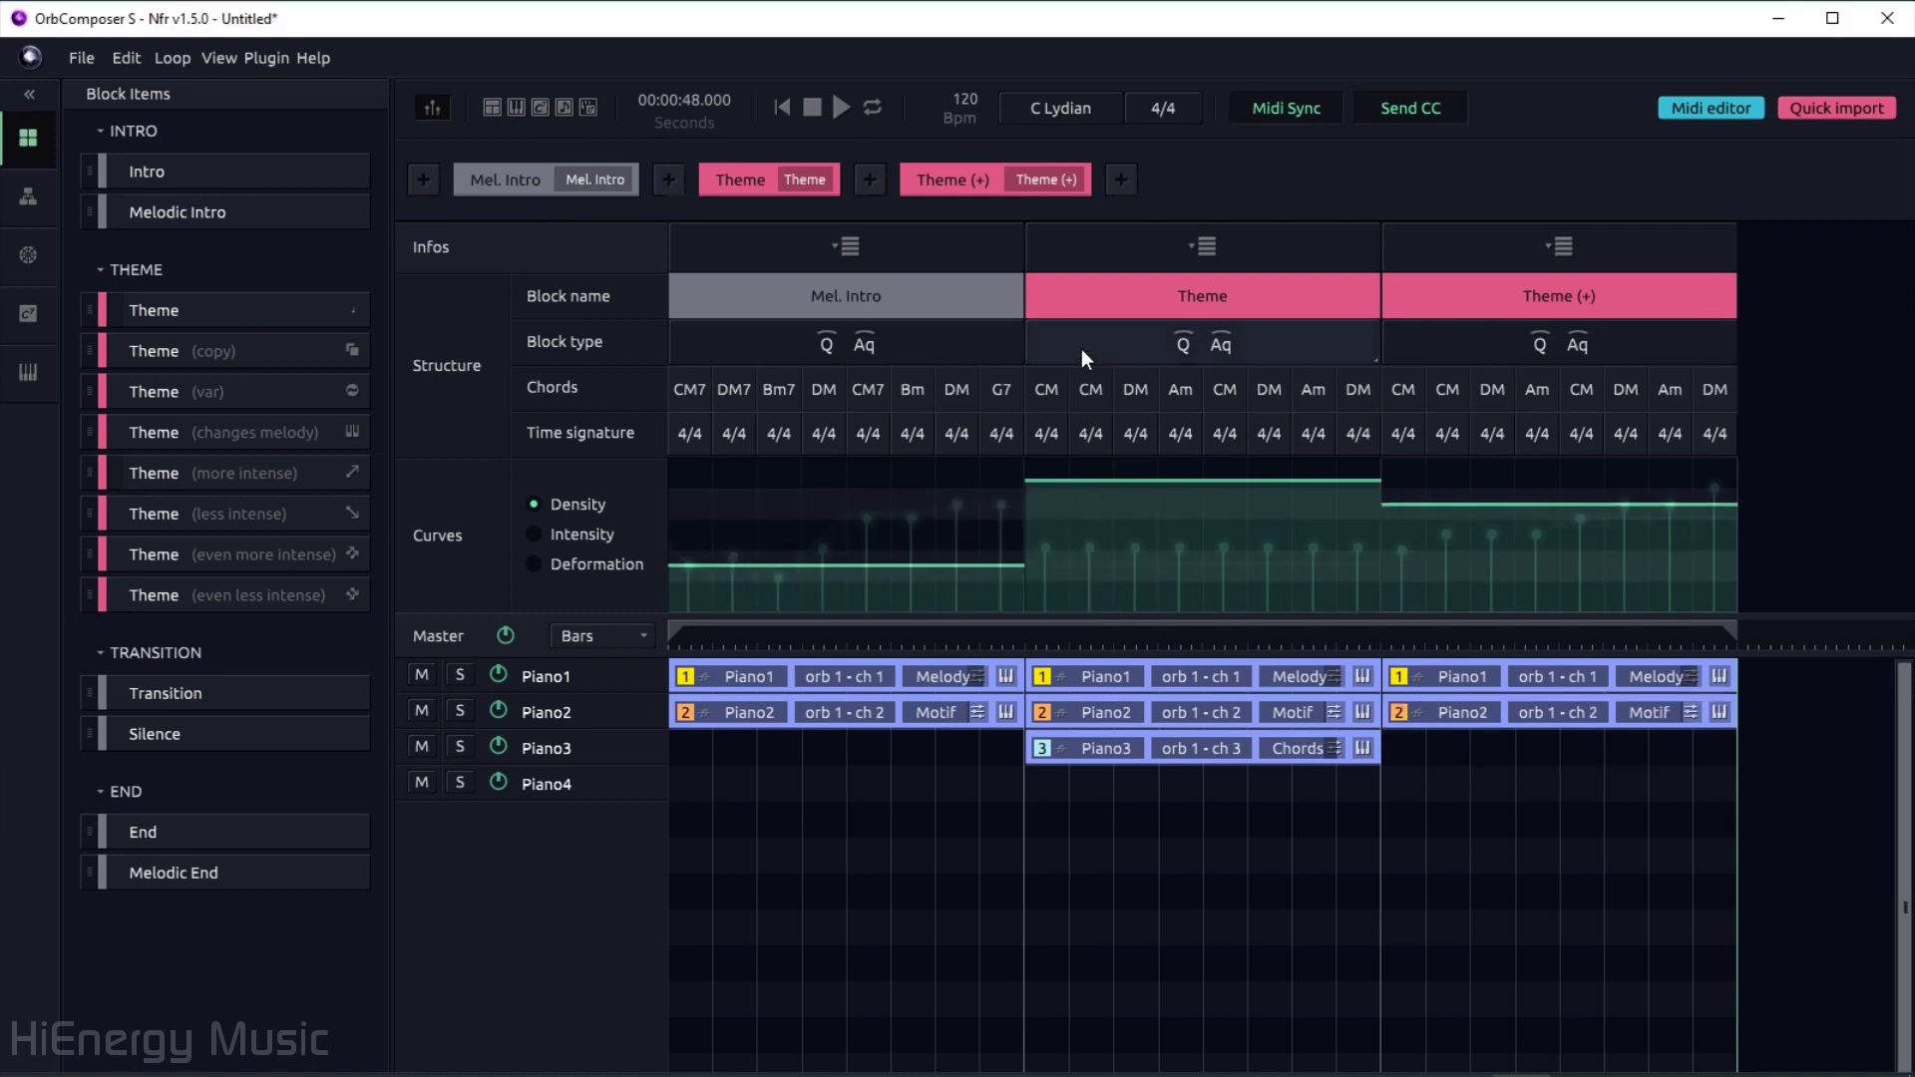
click(1027, 630)
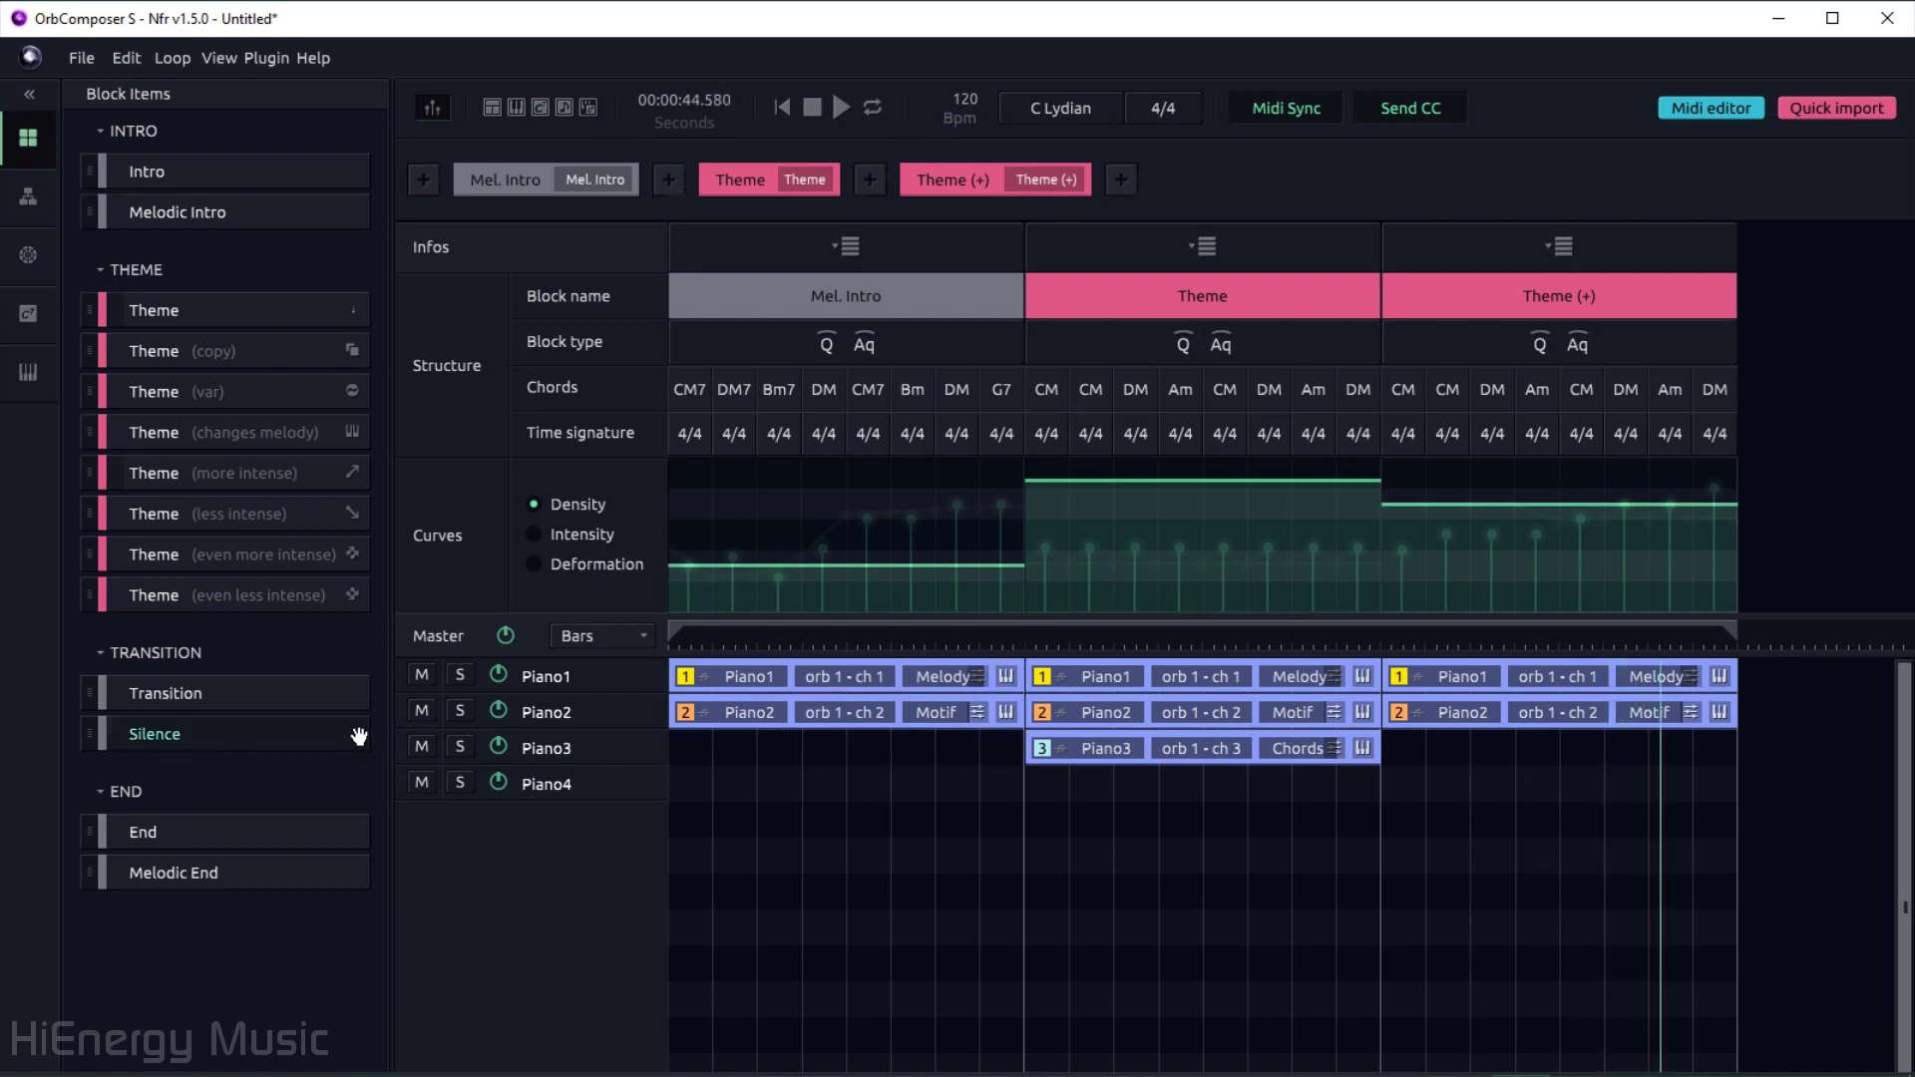
- Insert a Transition block between the Theme and Theme (+) blocks and play the arrangement from the start of the Theme block
drag(267, 706, 1352, 342)
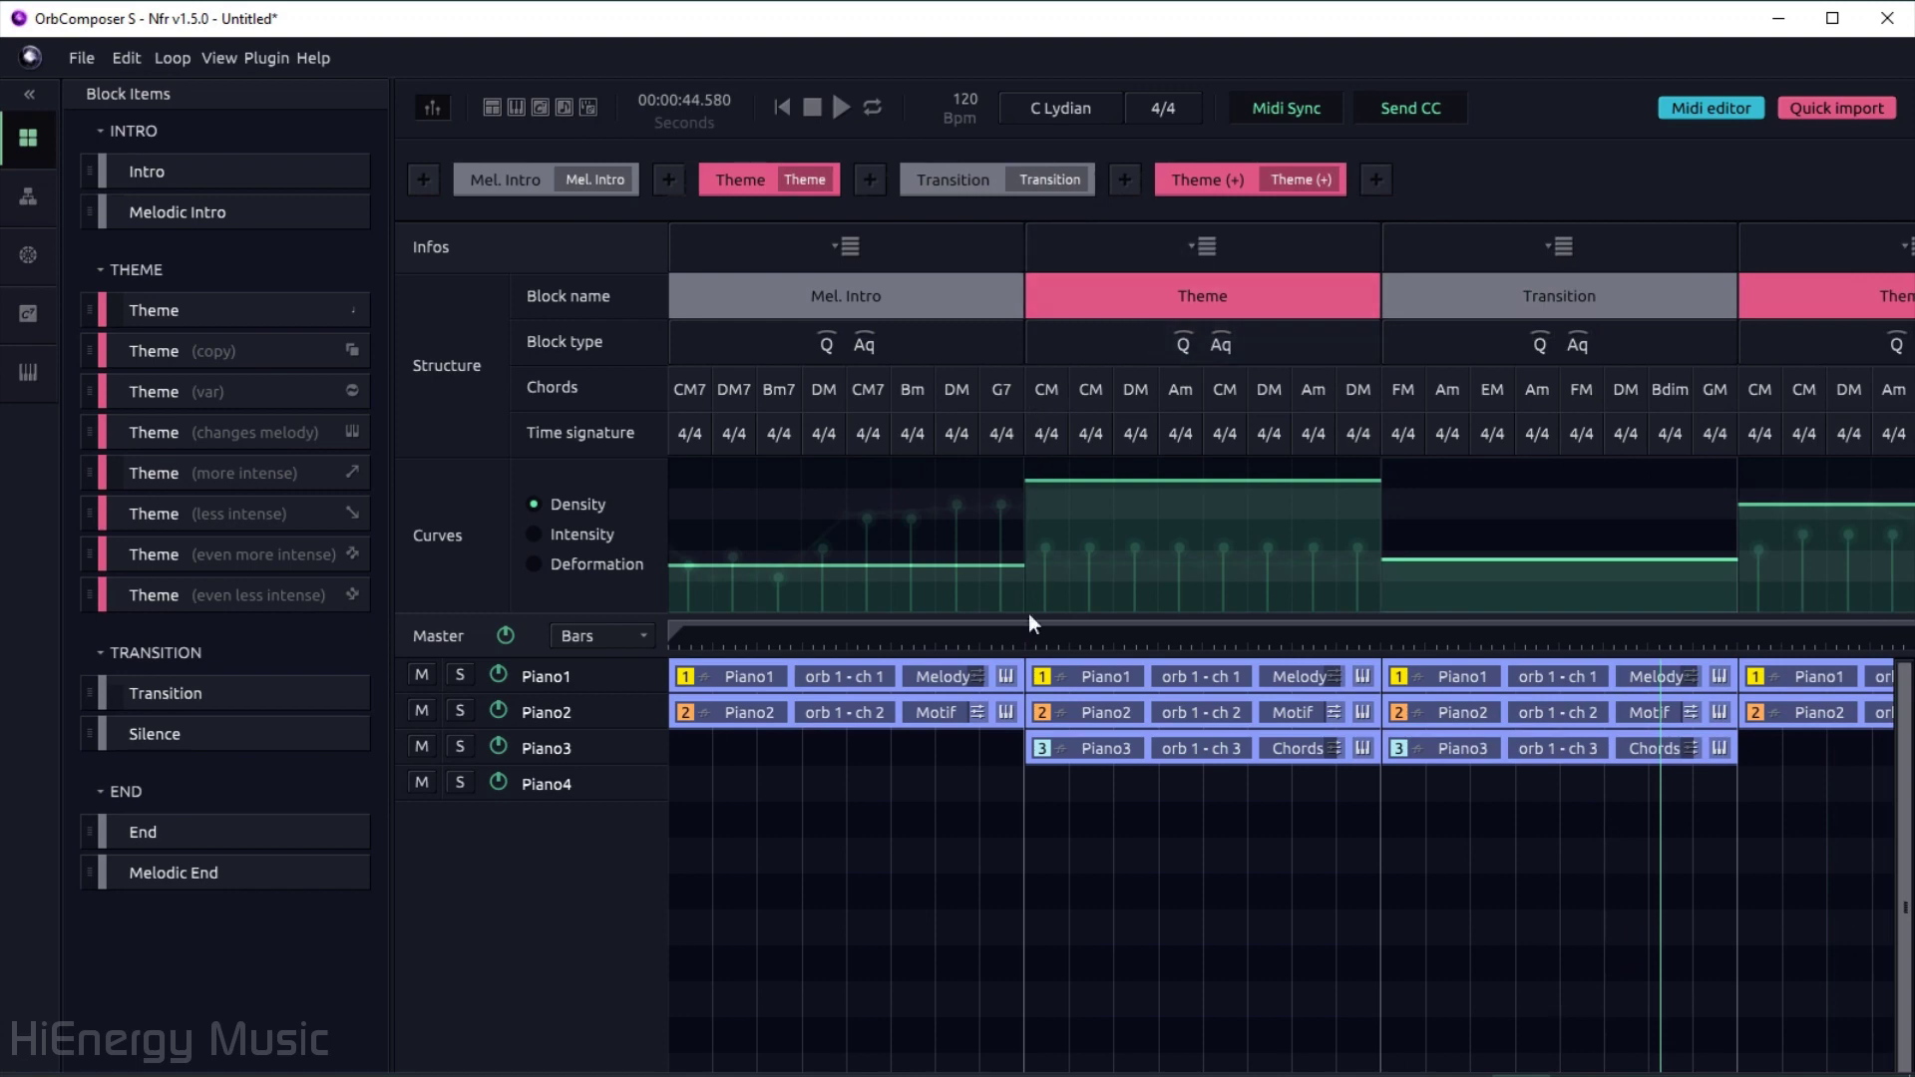
click(1015, 636)
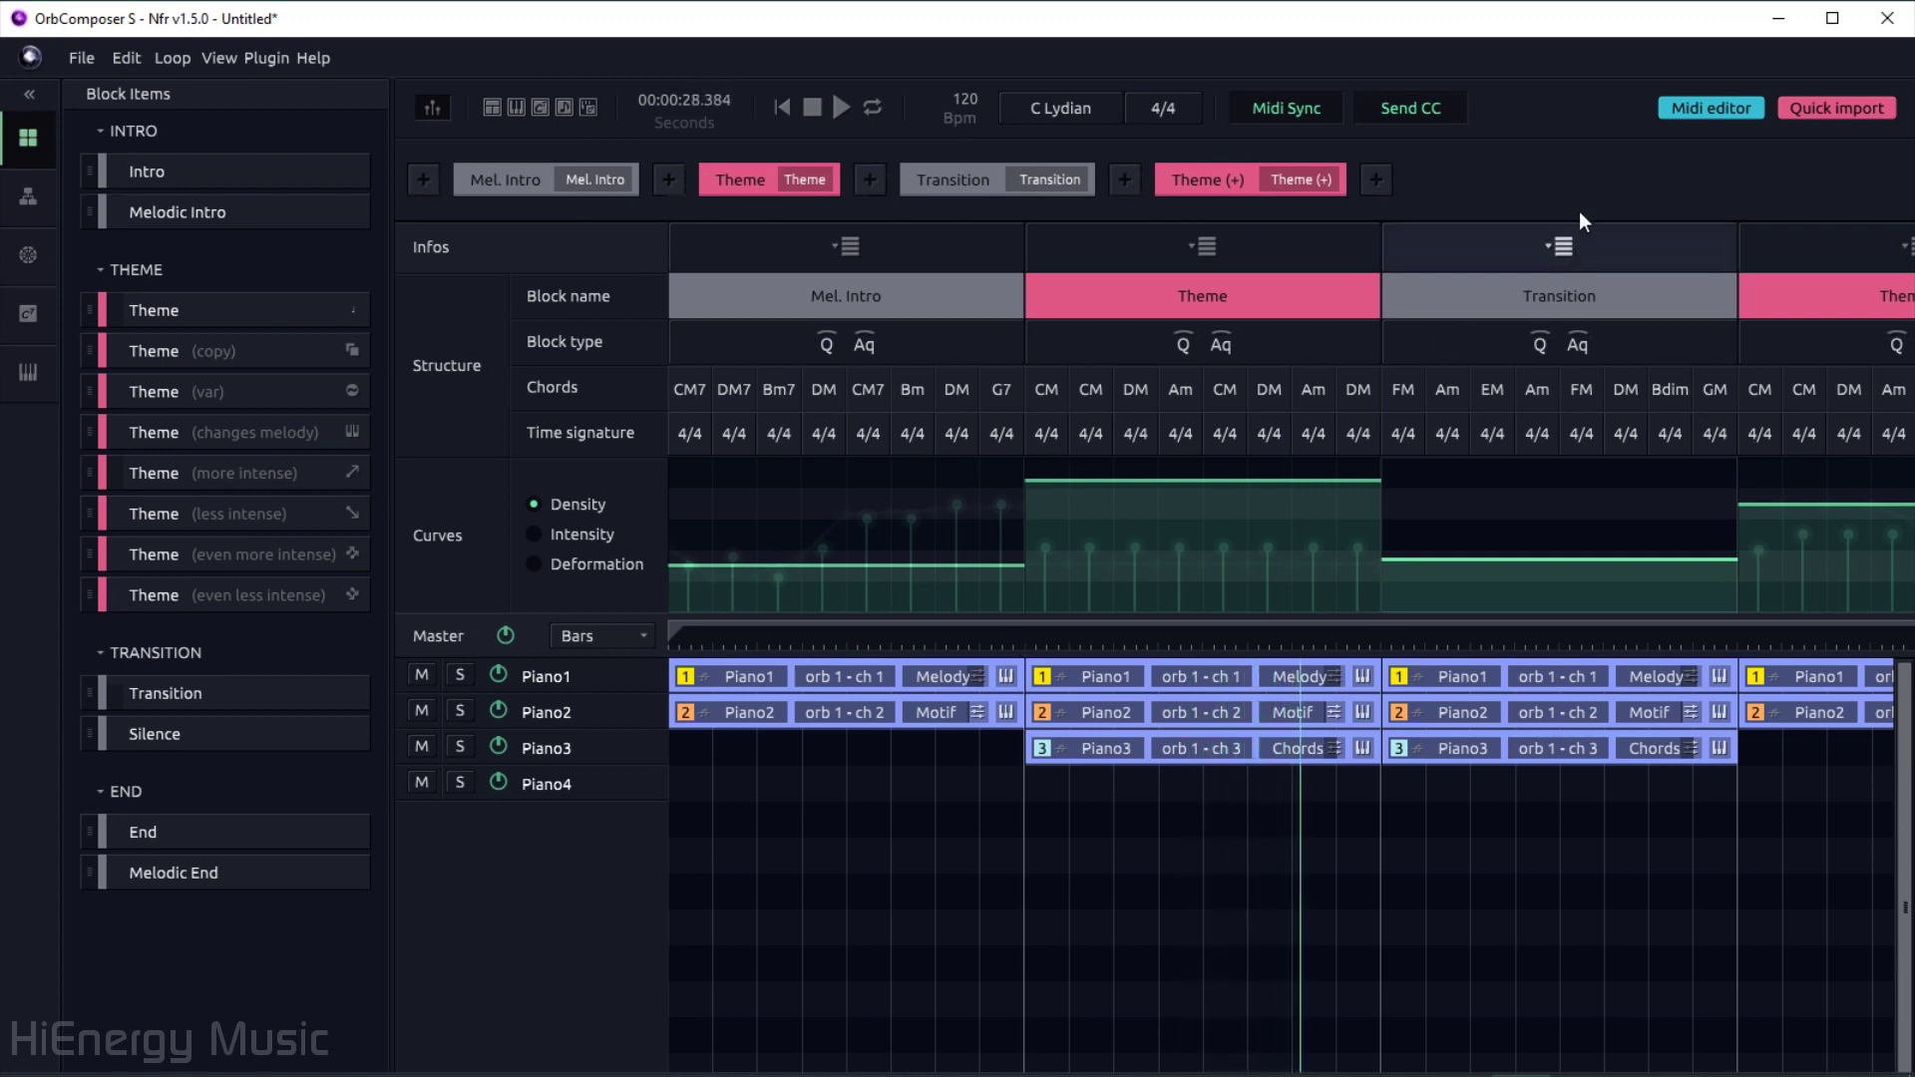
click(1564, 243)
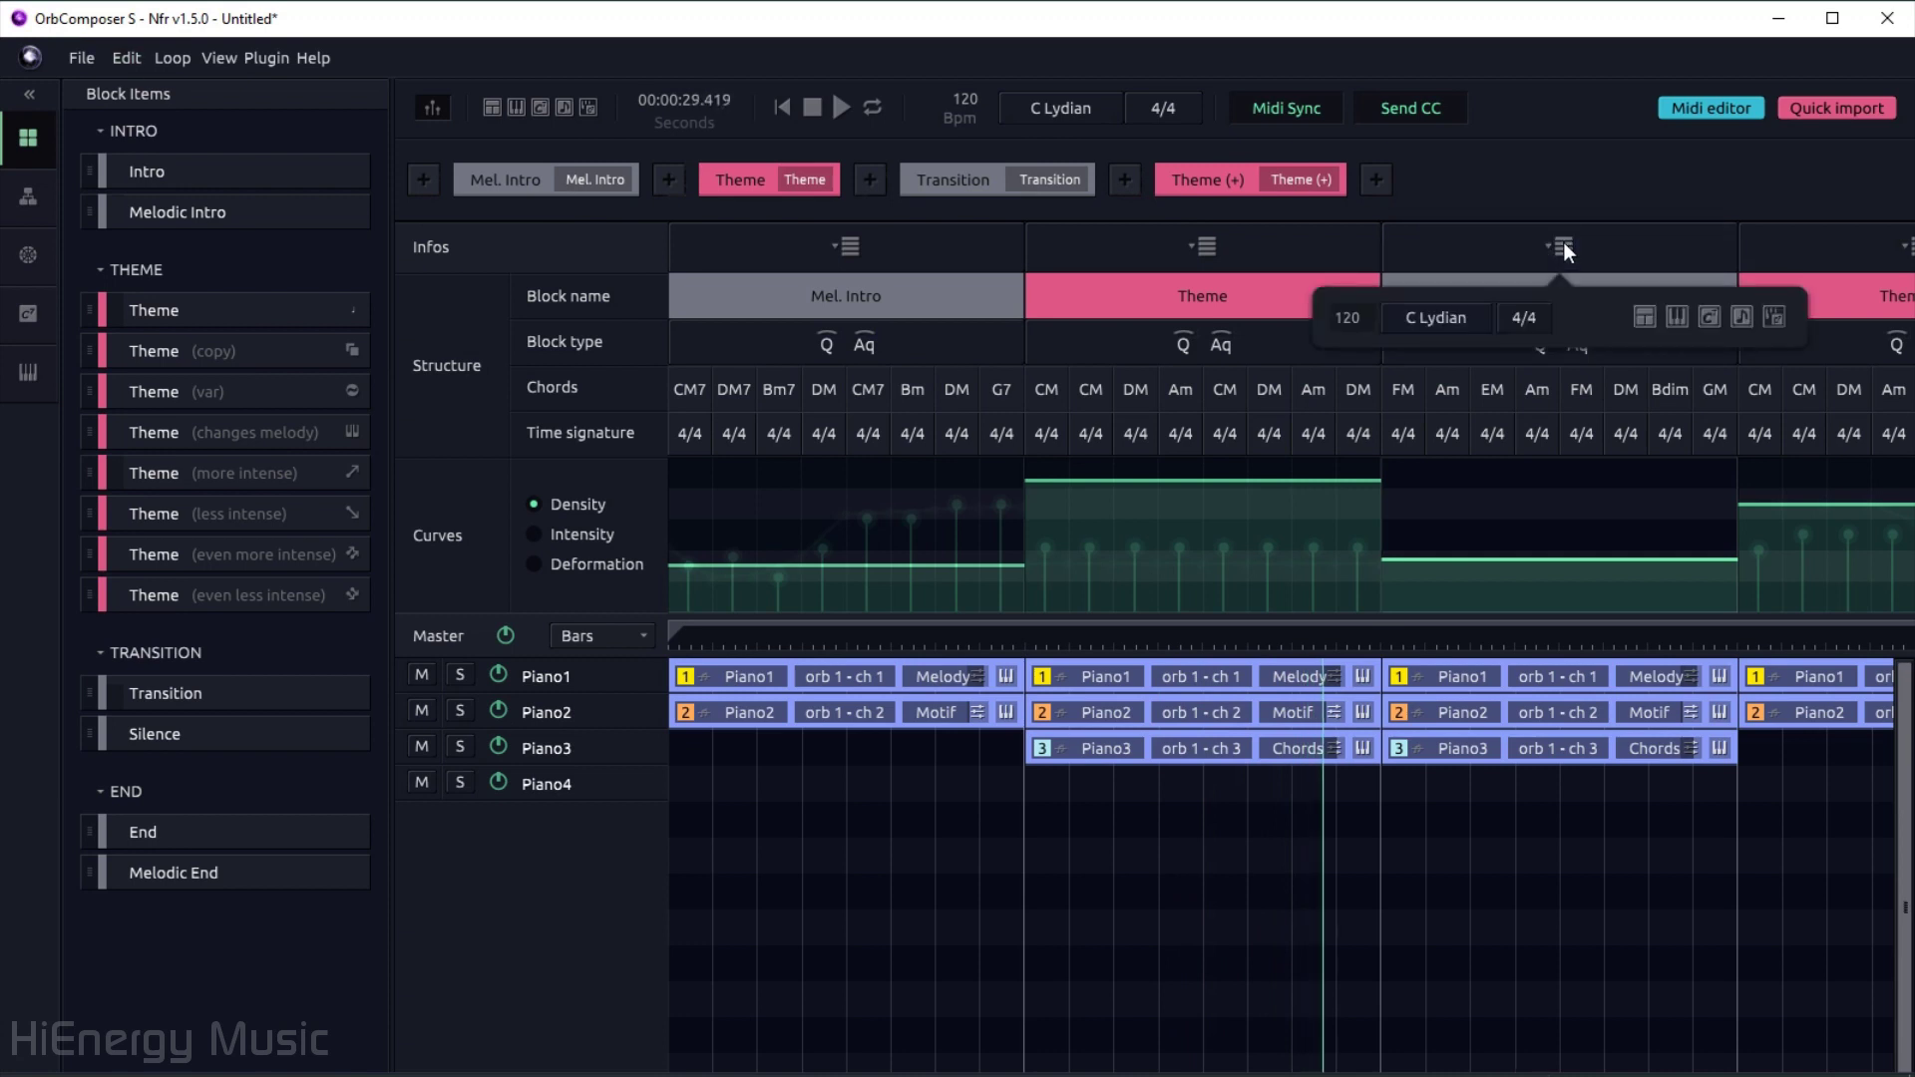
click(1562, 246)
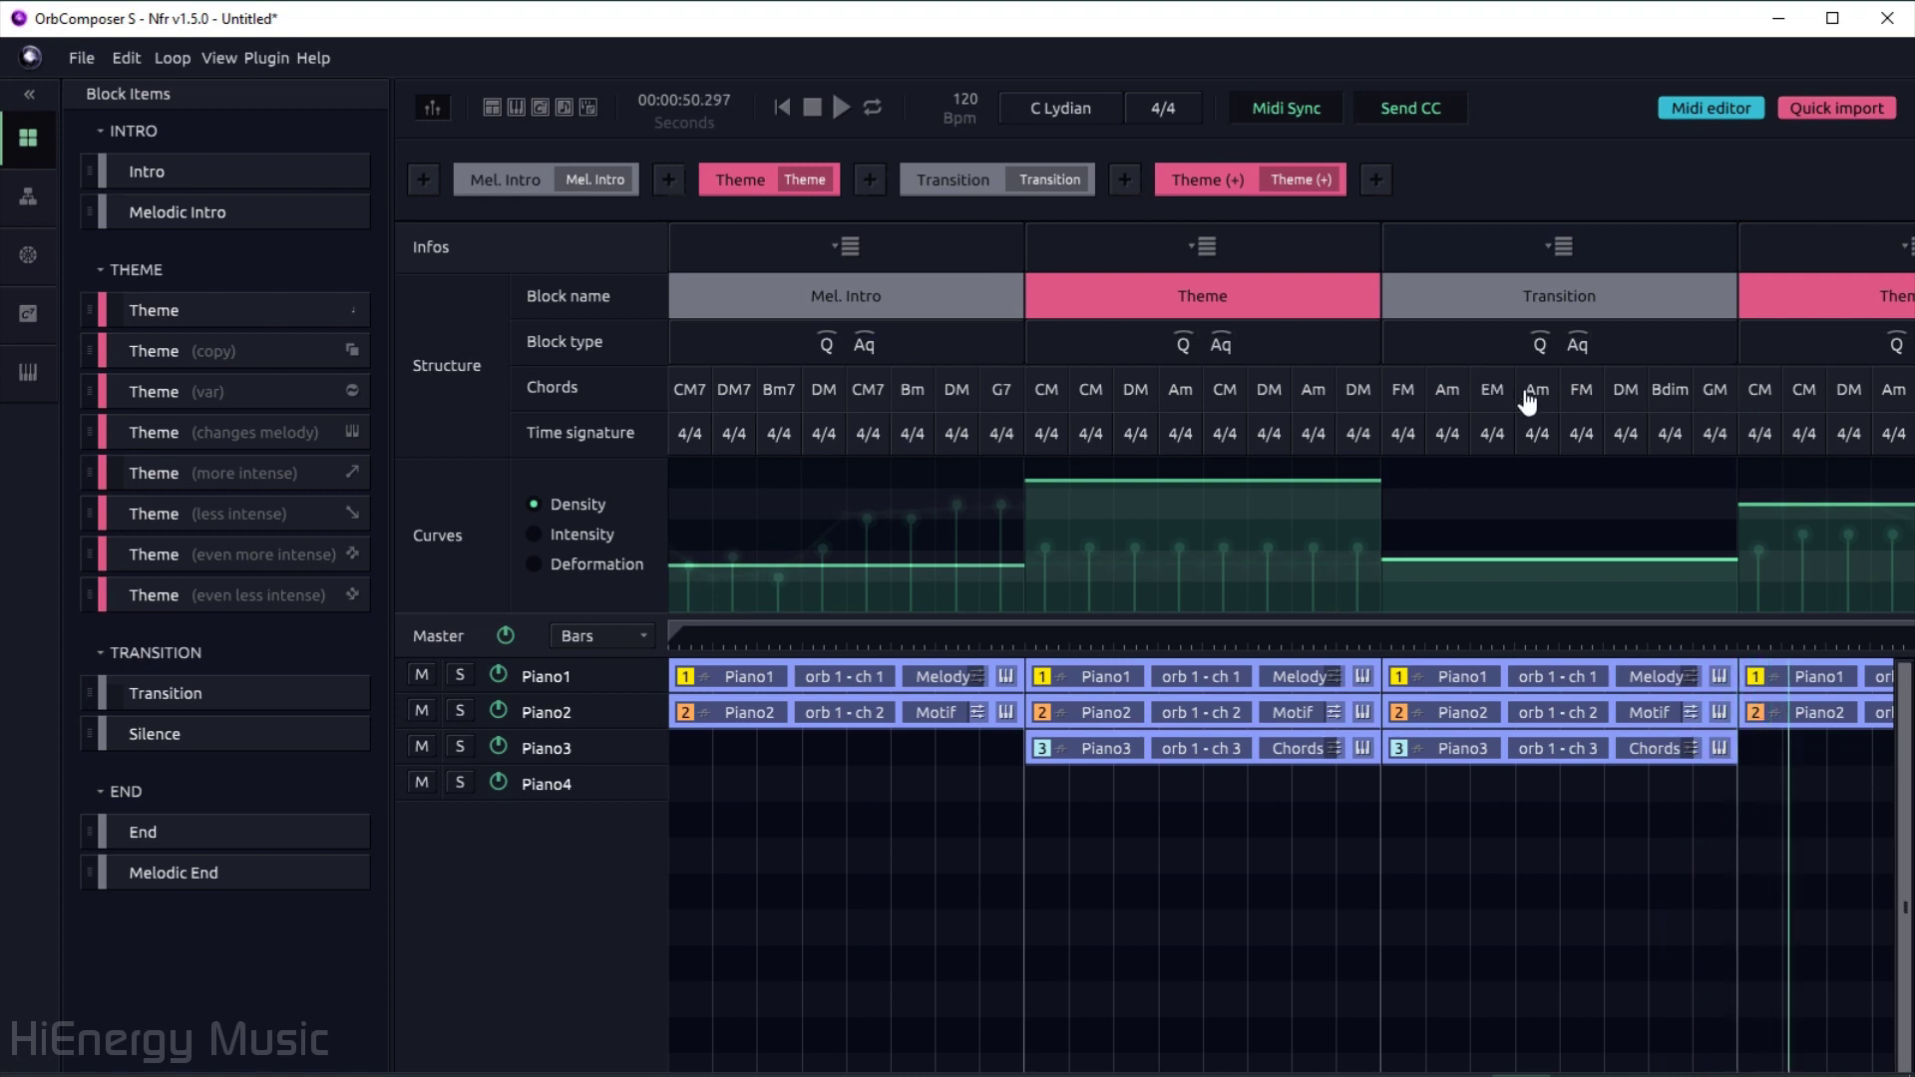
- Append a less intense Theme block after the Theme (+) block and play from the middle of Theme (+) into it
scroll(1528, 399, down, 3)
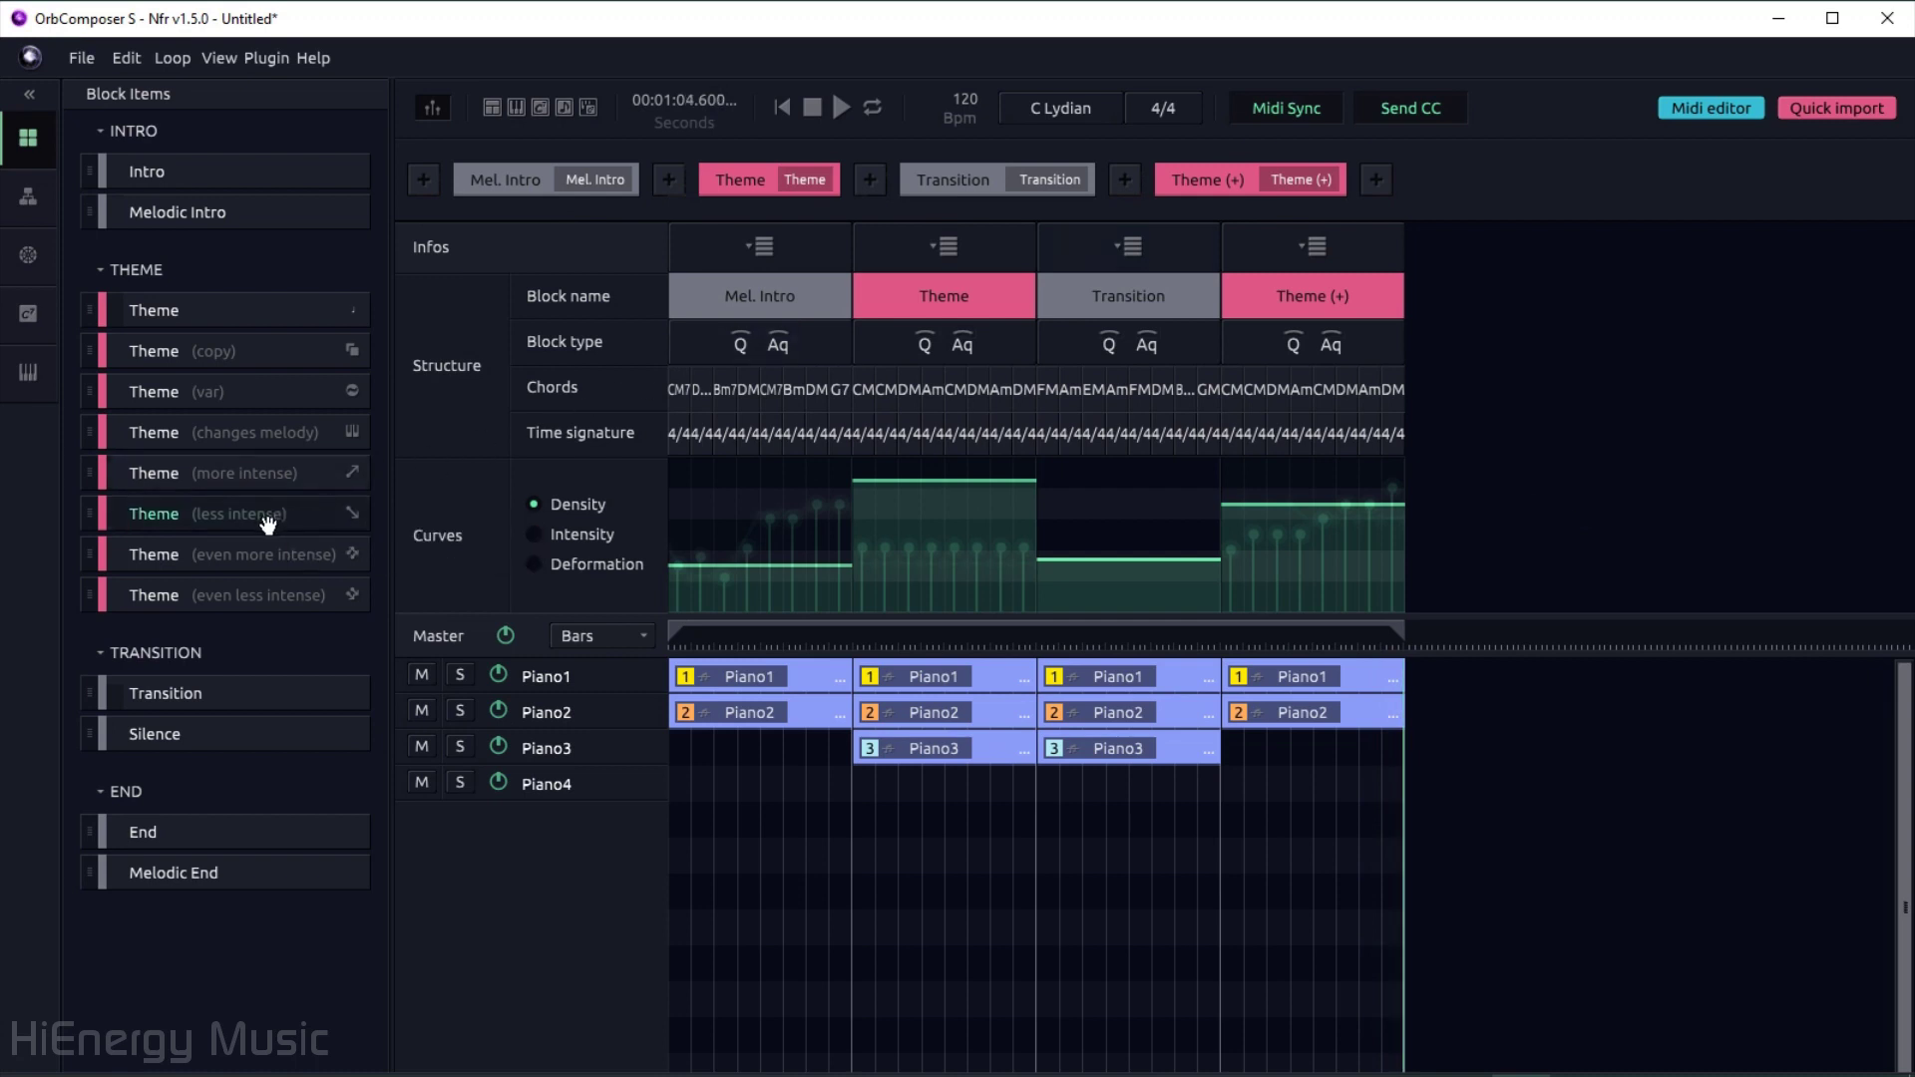
mouse_move(268, 523)
mouse_down()
mouse_move(1348, 327)
mouse_move(1556, 356)
mouse_up()
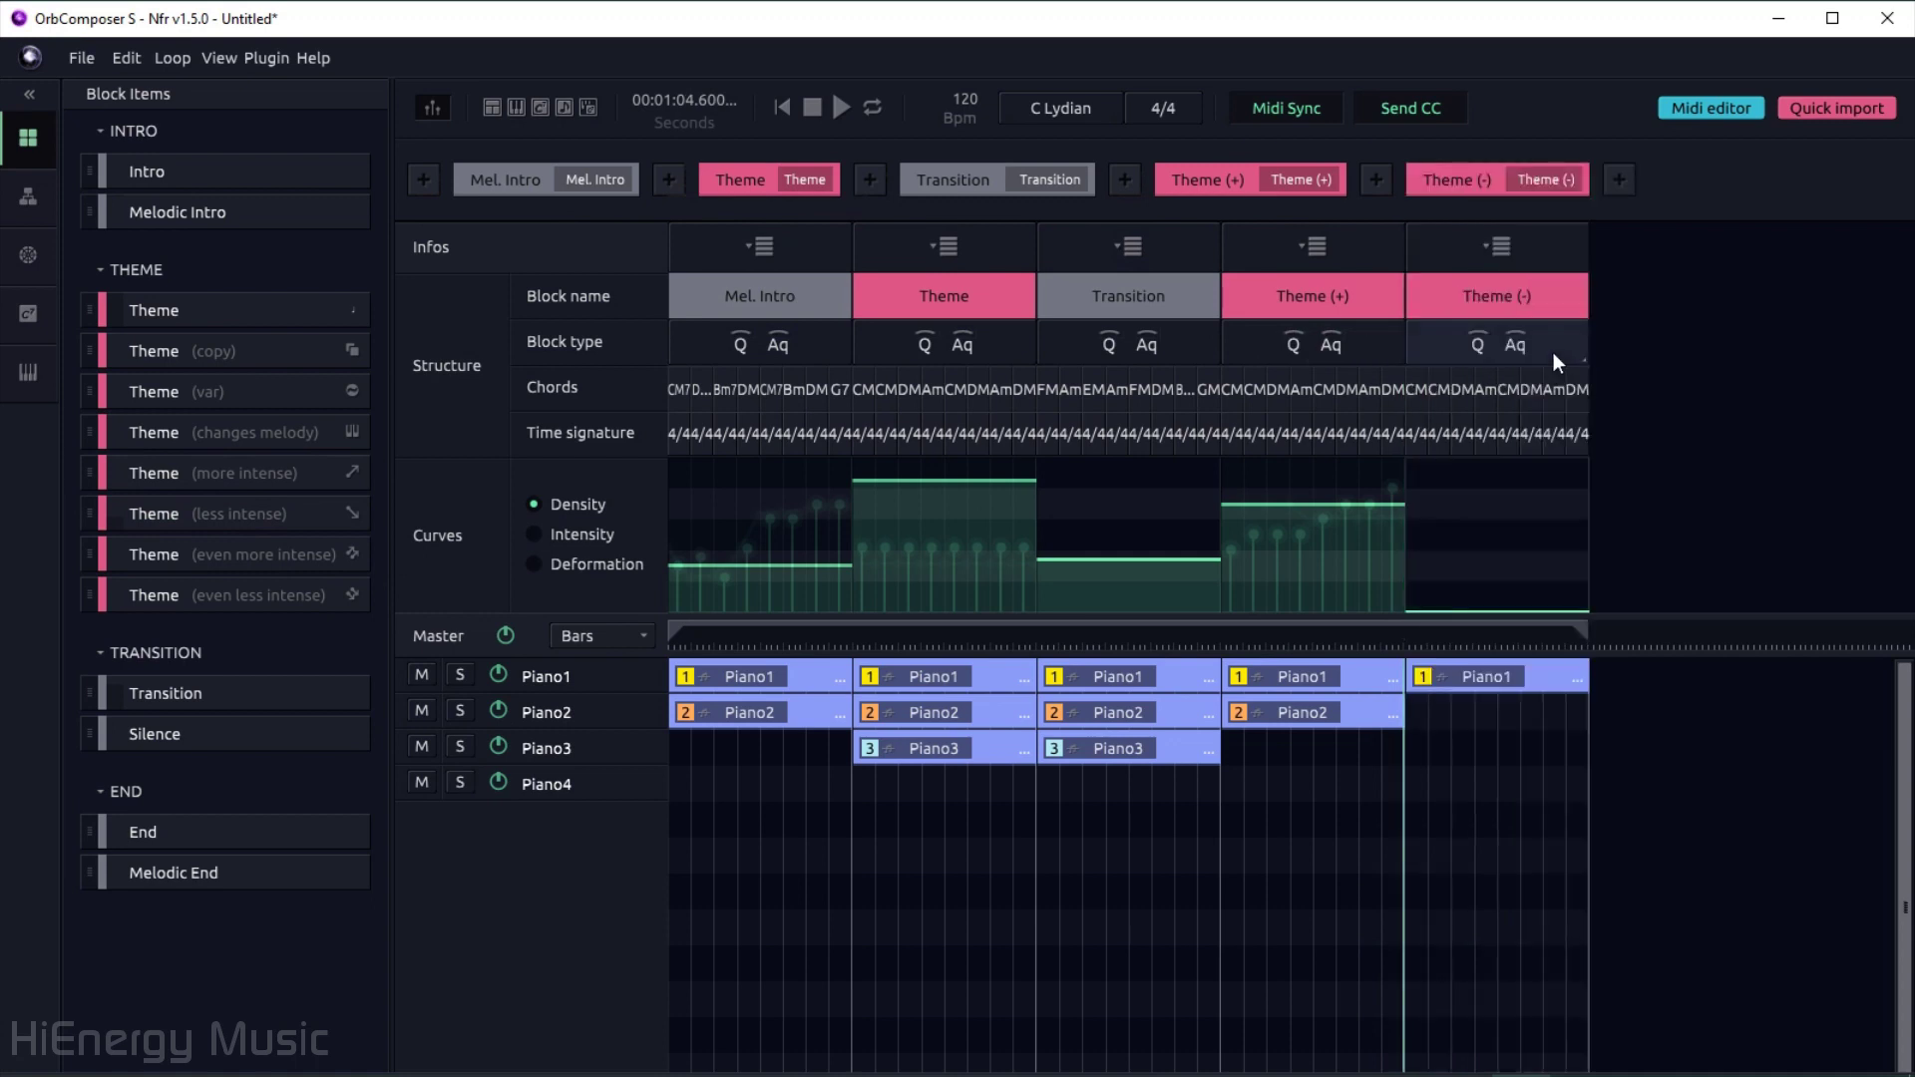
click(1326, 639)
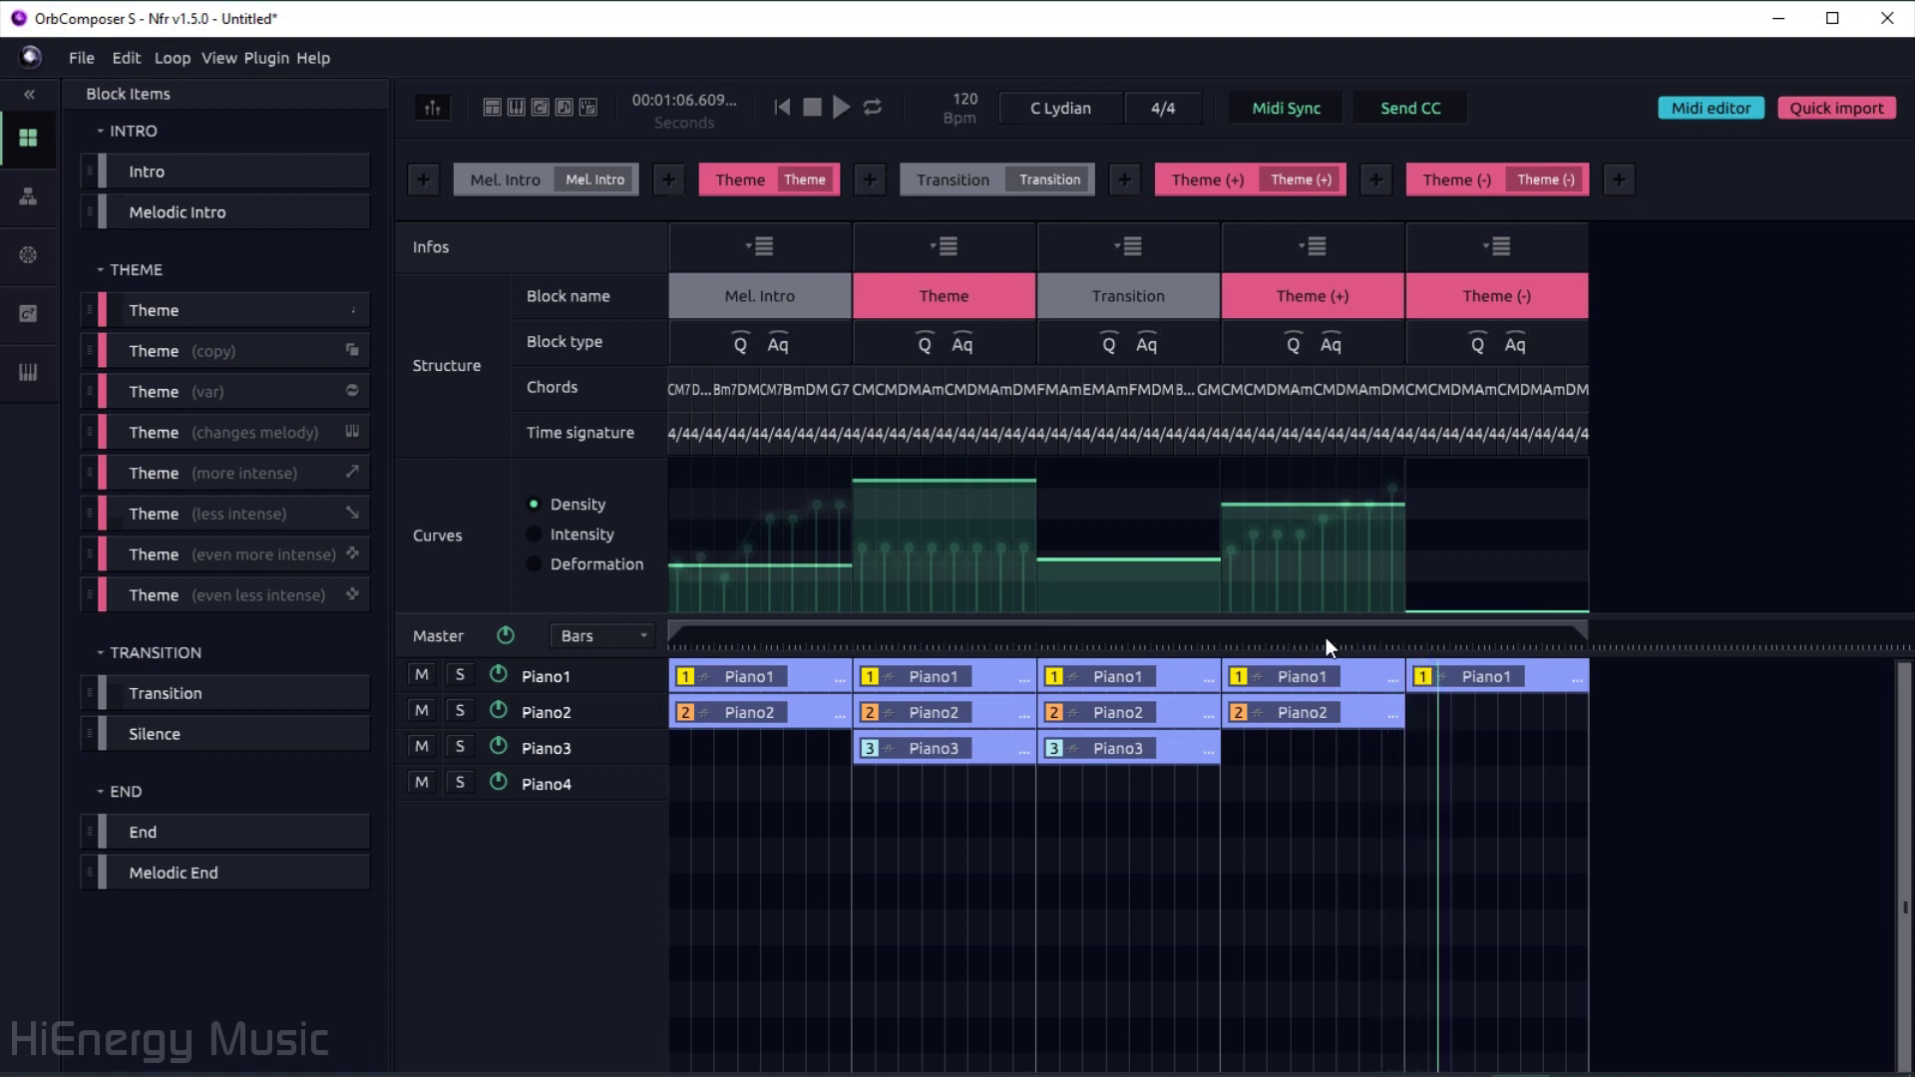
key(space)
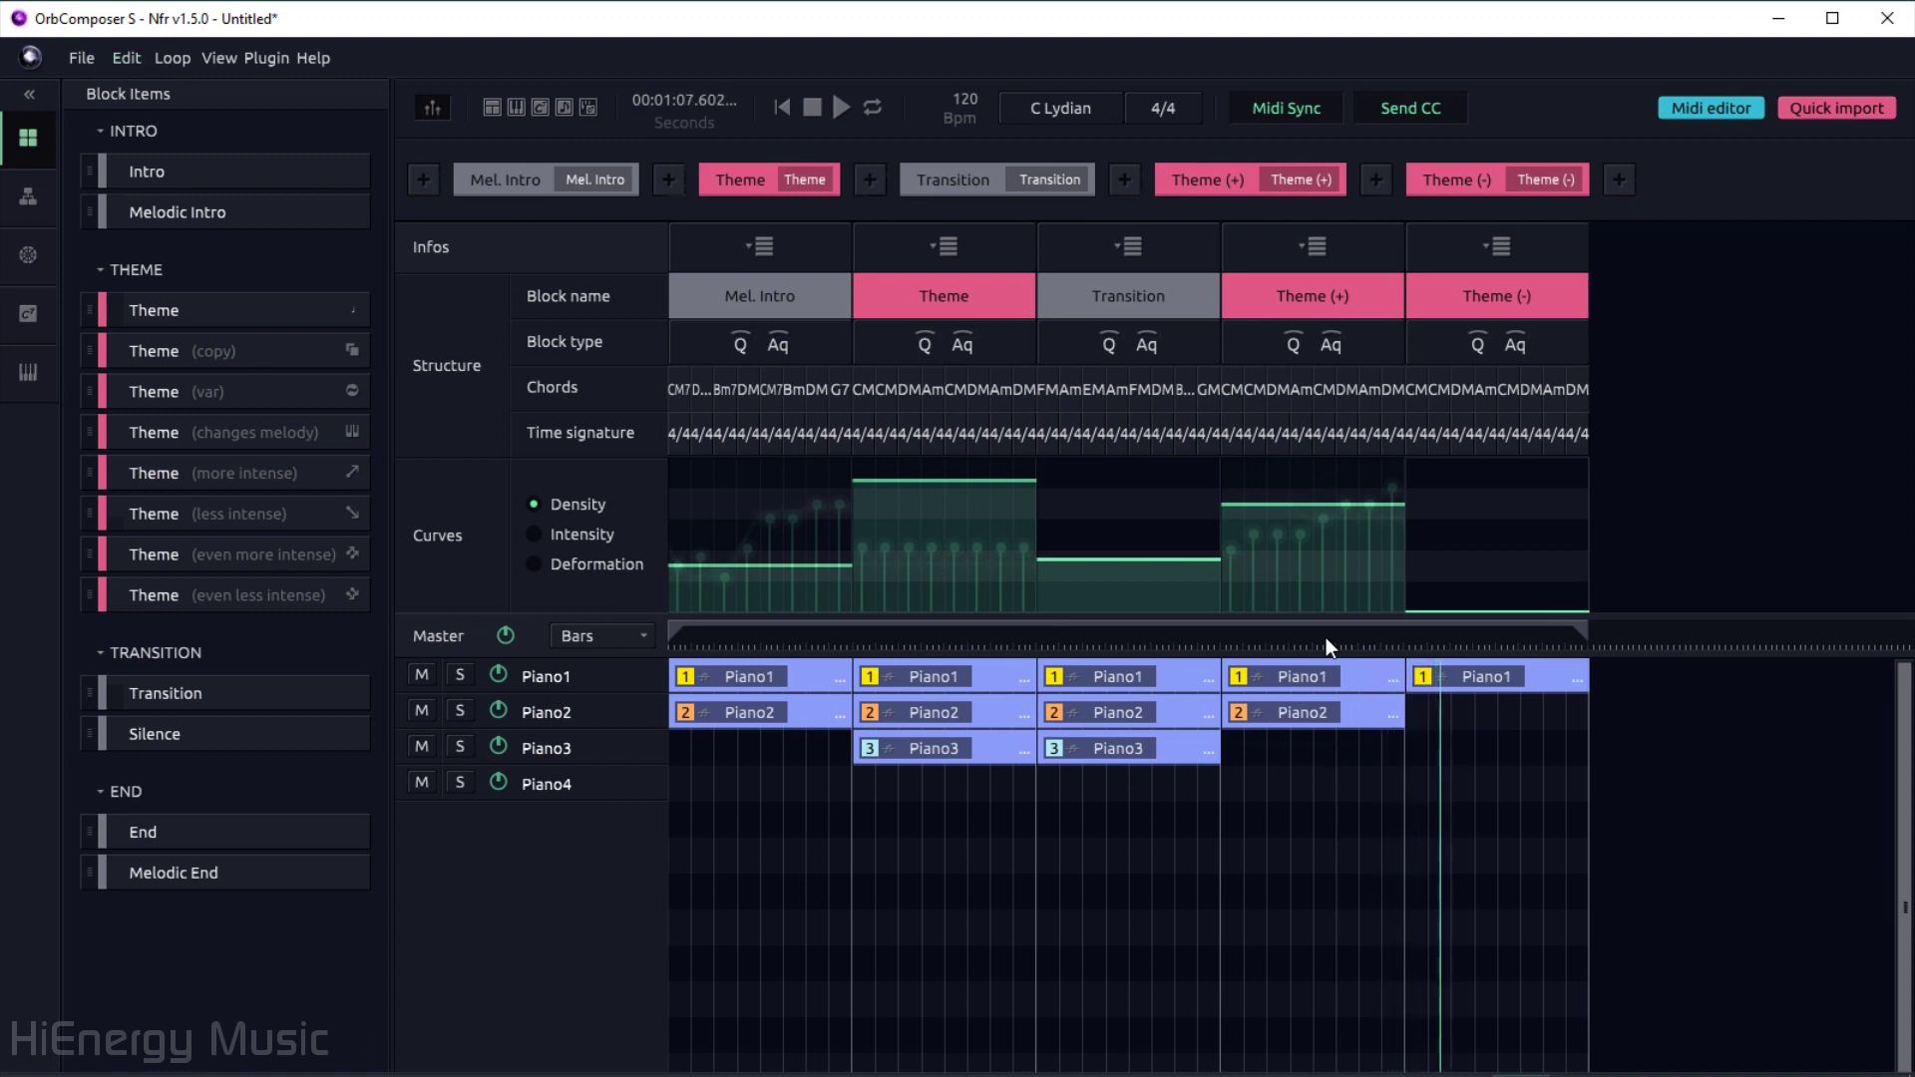
- Add a Piano2 clip to the Theme (-) block at the end of the arrangement
click(1479, 725)
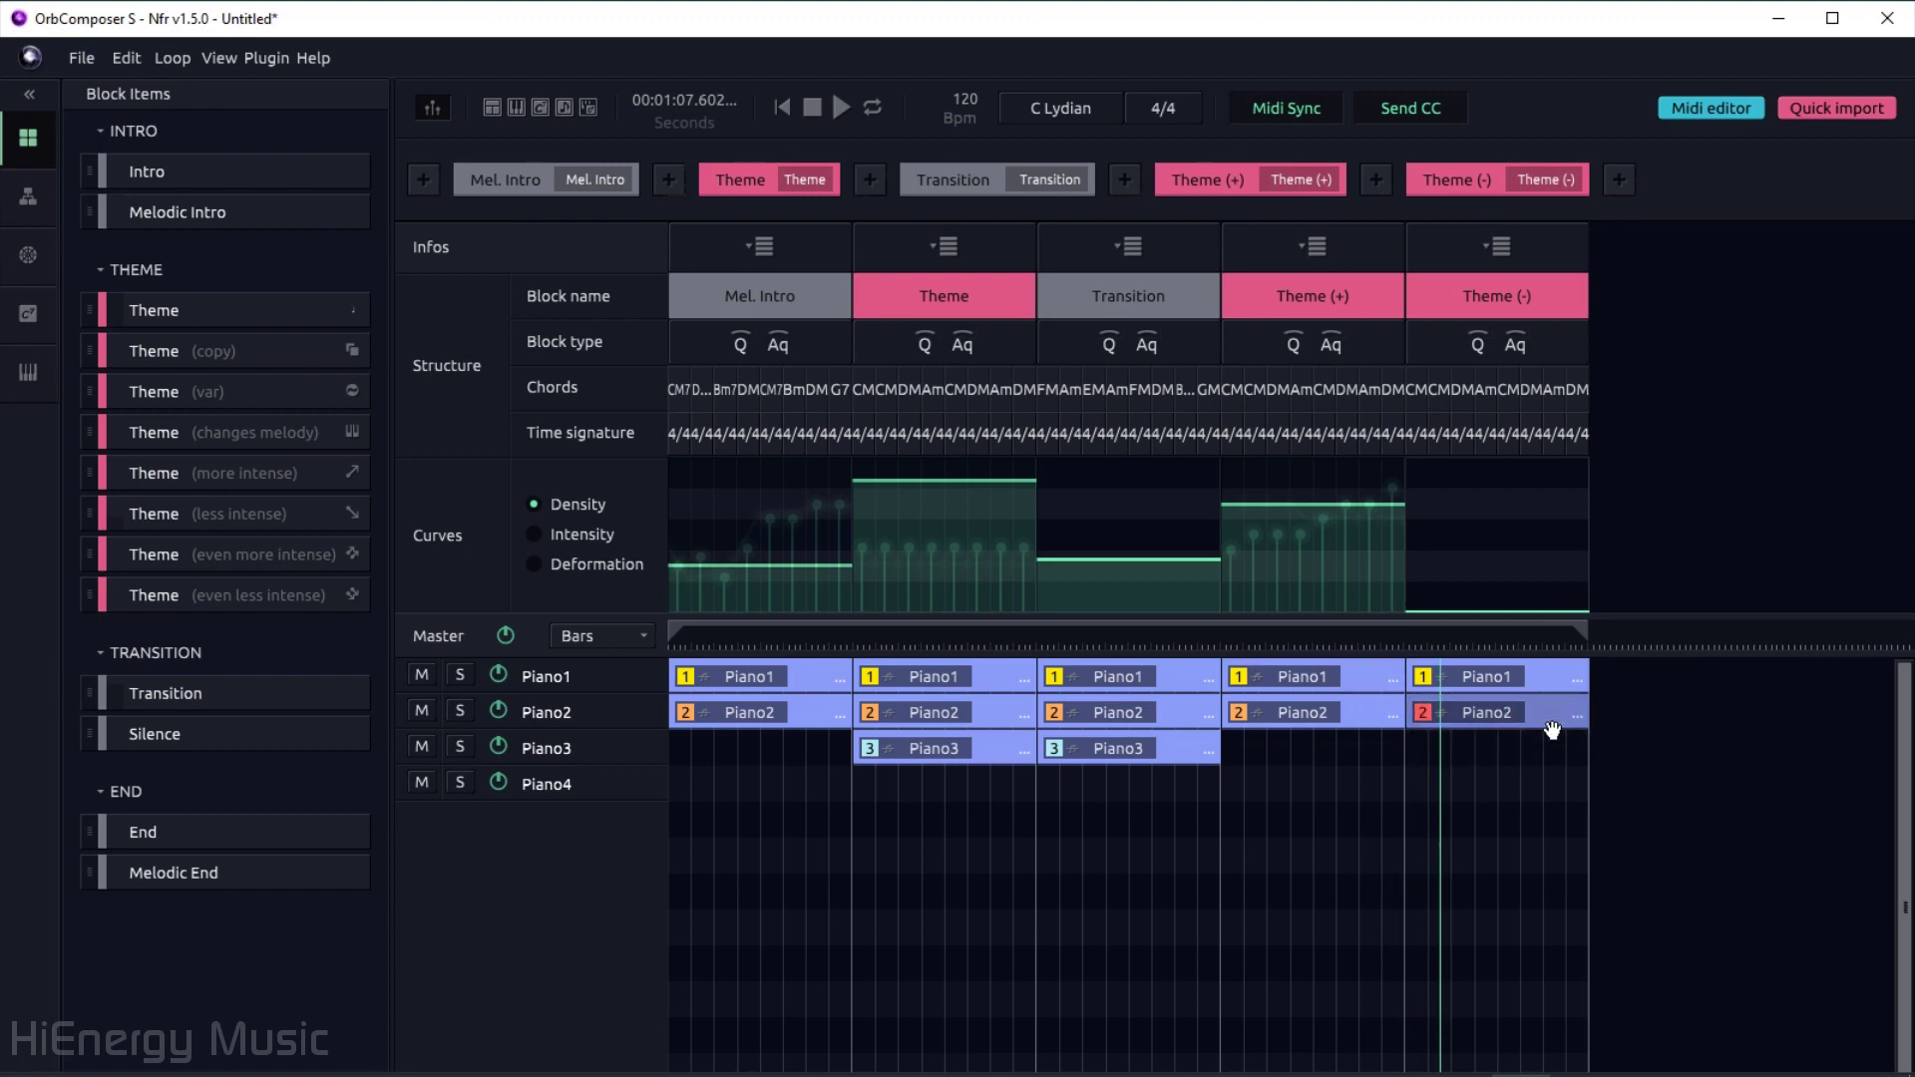
scroll(1552, 739, up, 2)
scroll(1013, 978, down, 2)
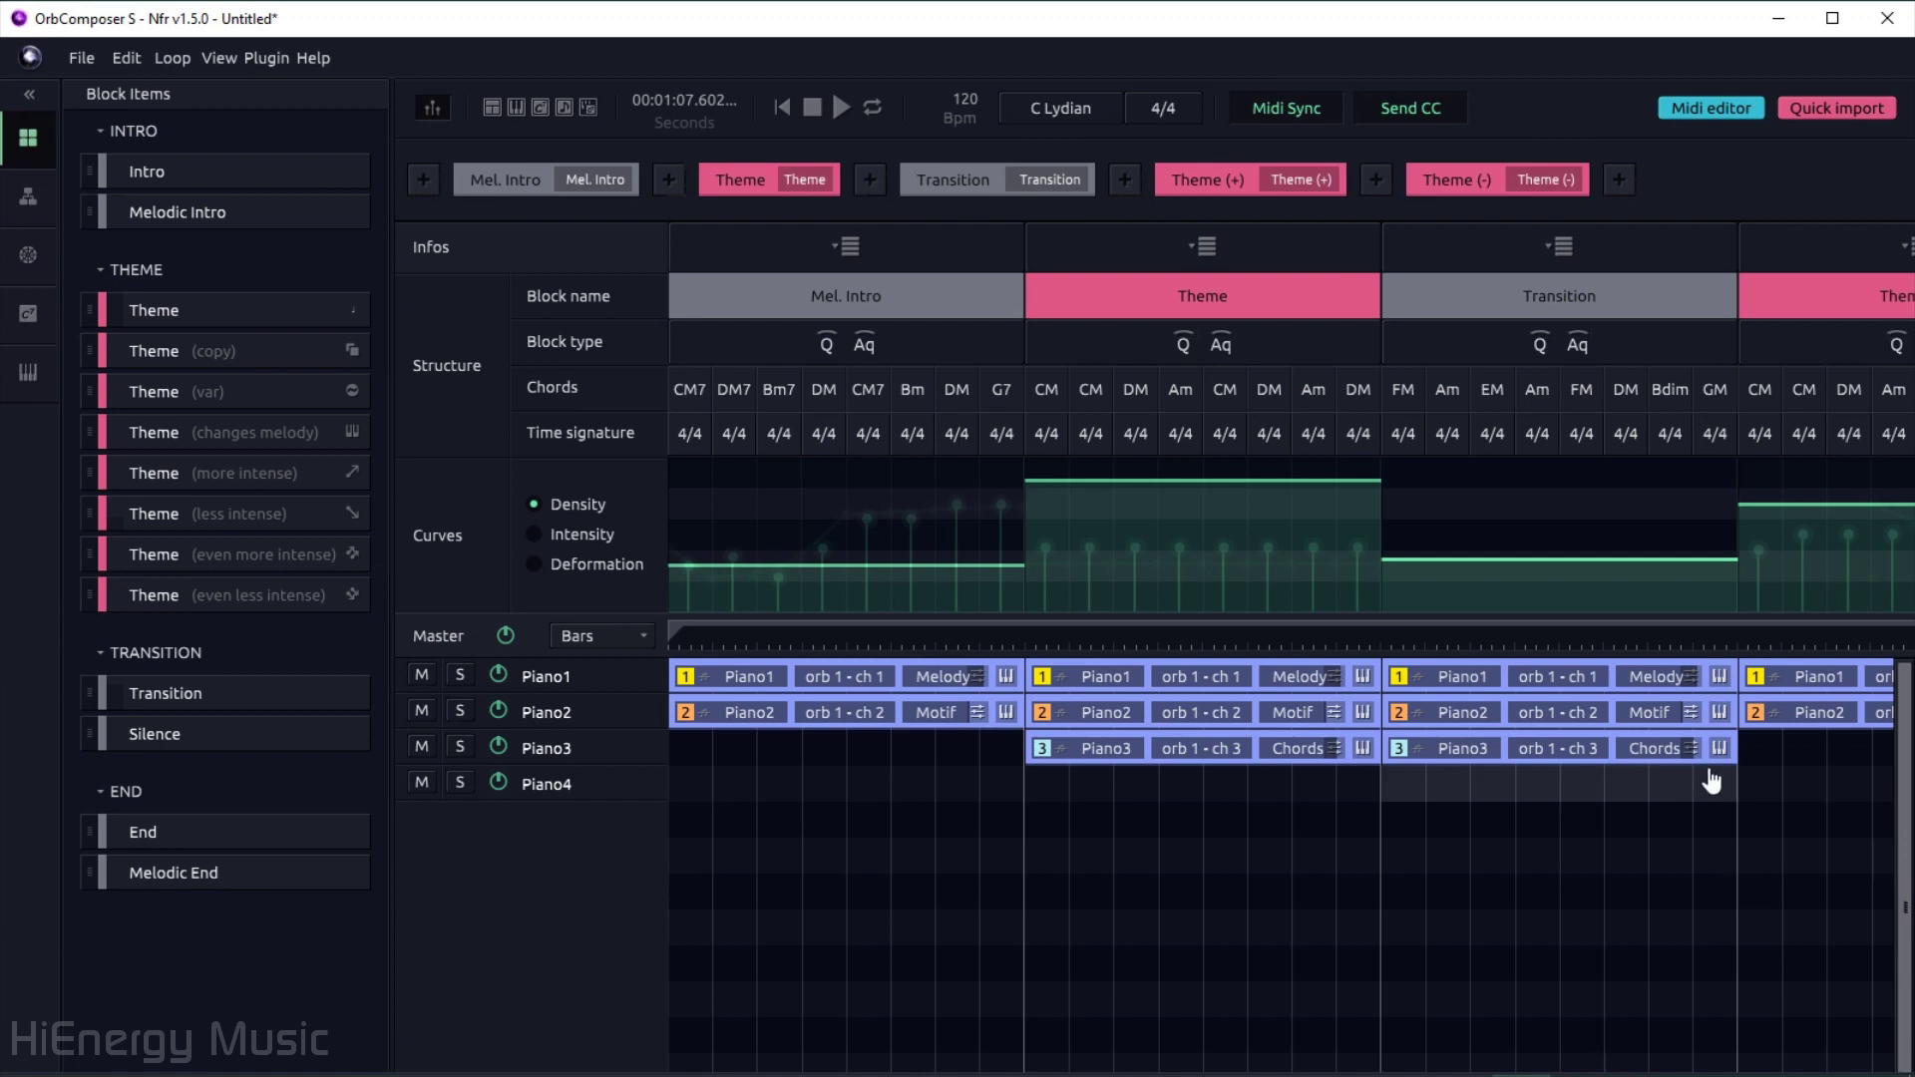
scroll(1710, 773, down, 2)
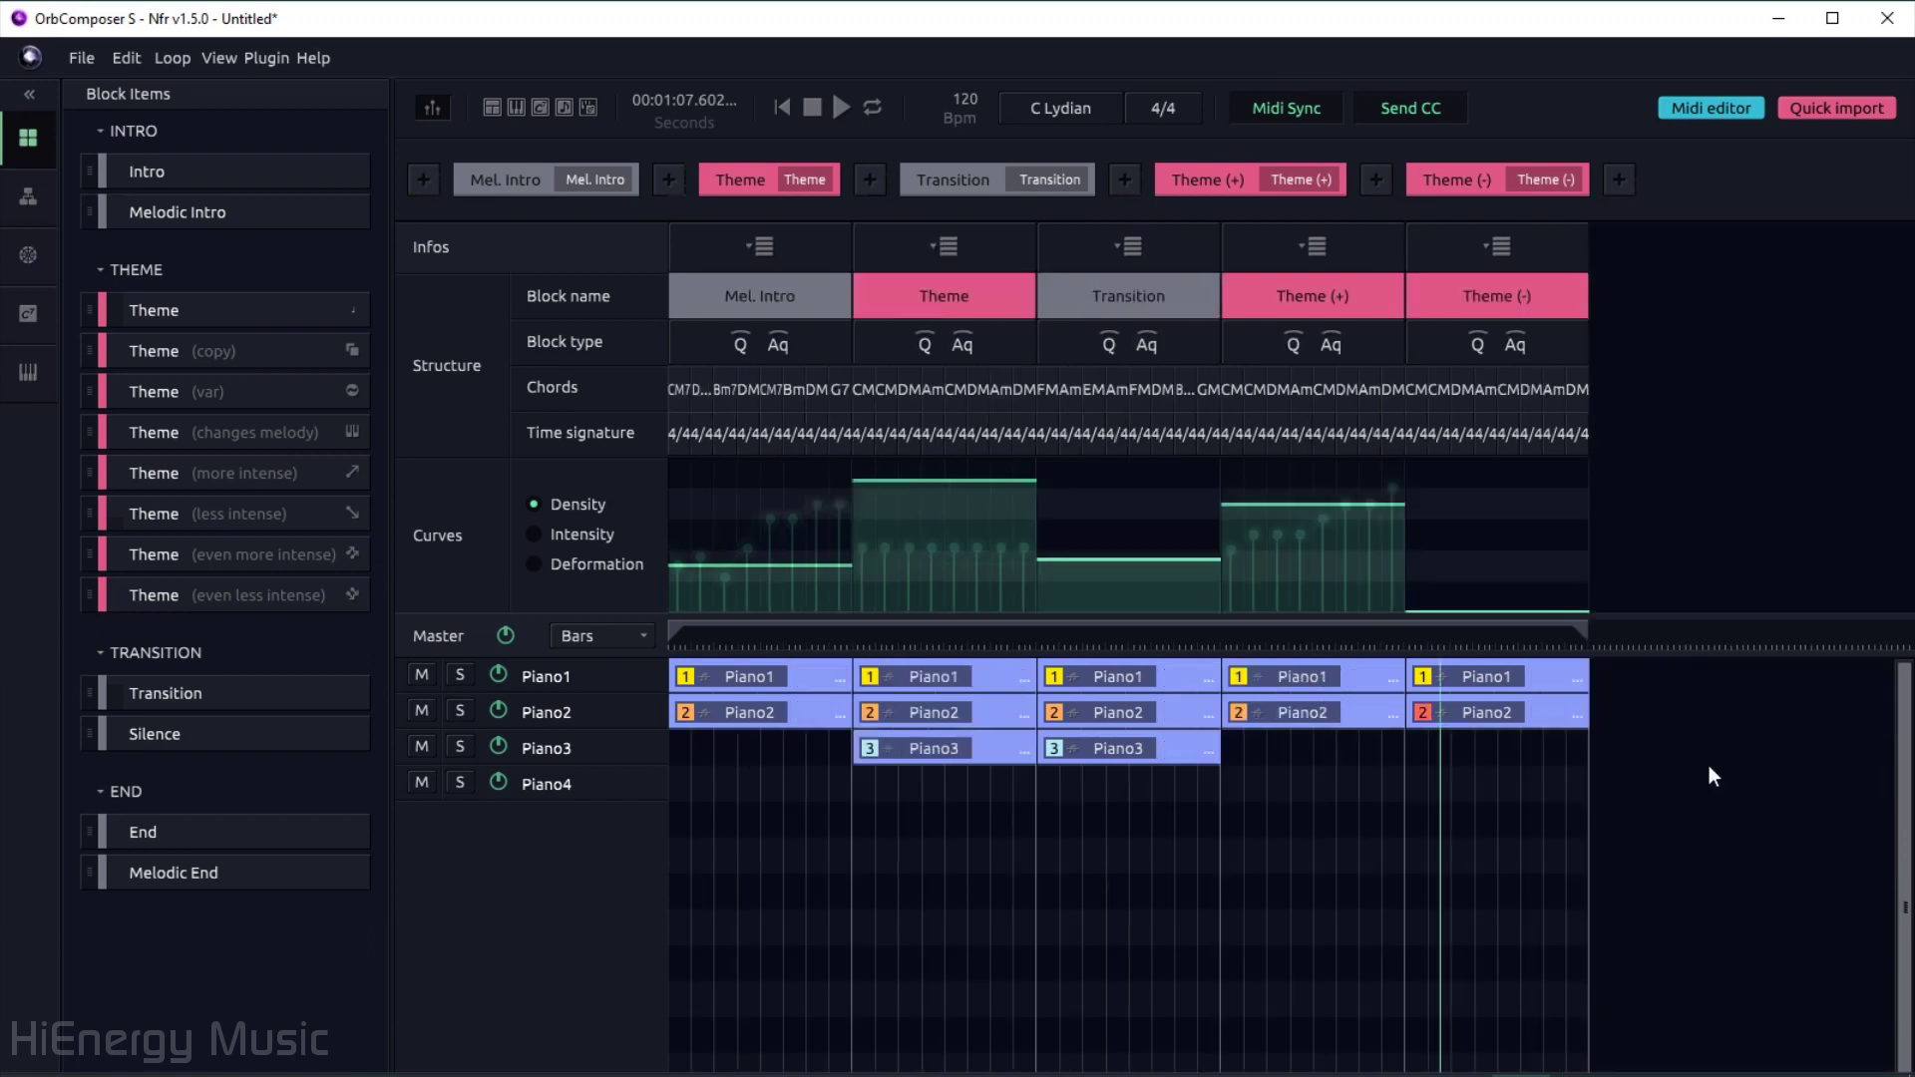
- Collapse the block items list to give the arrangement more room
click(30, 94)
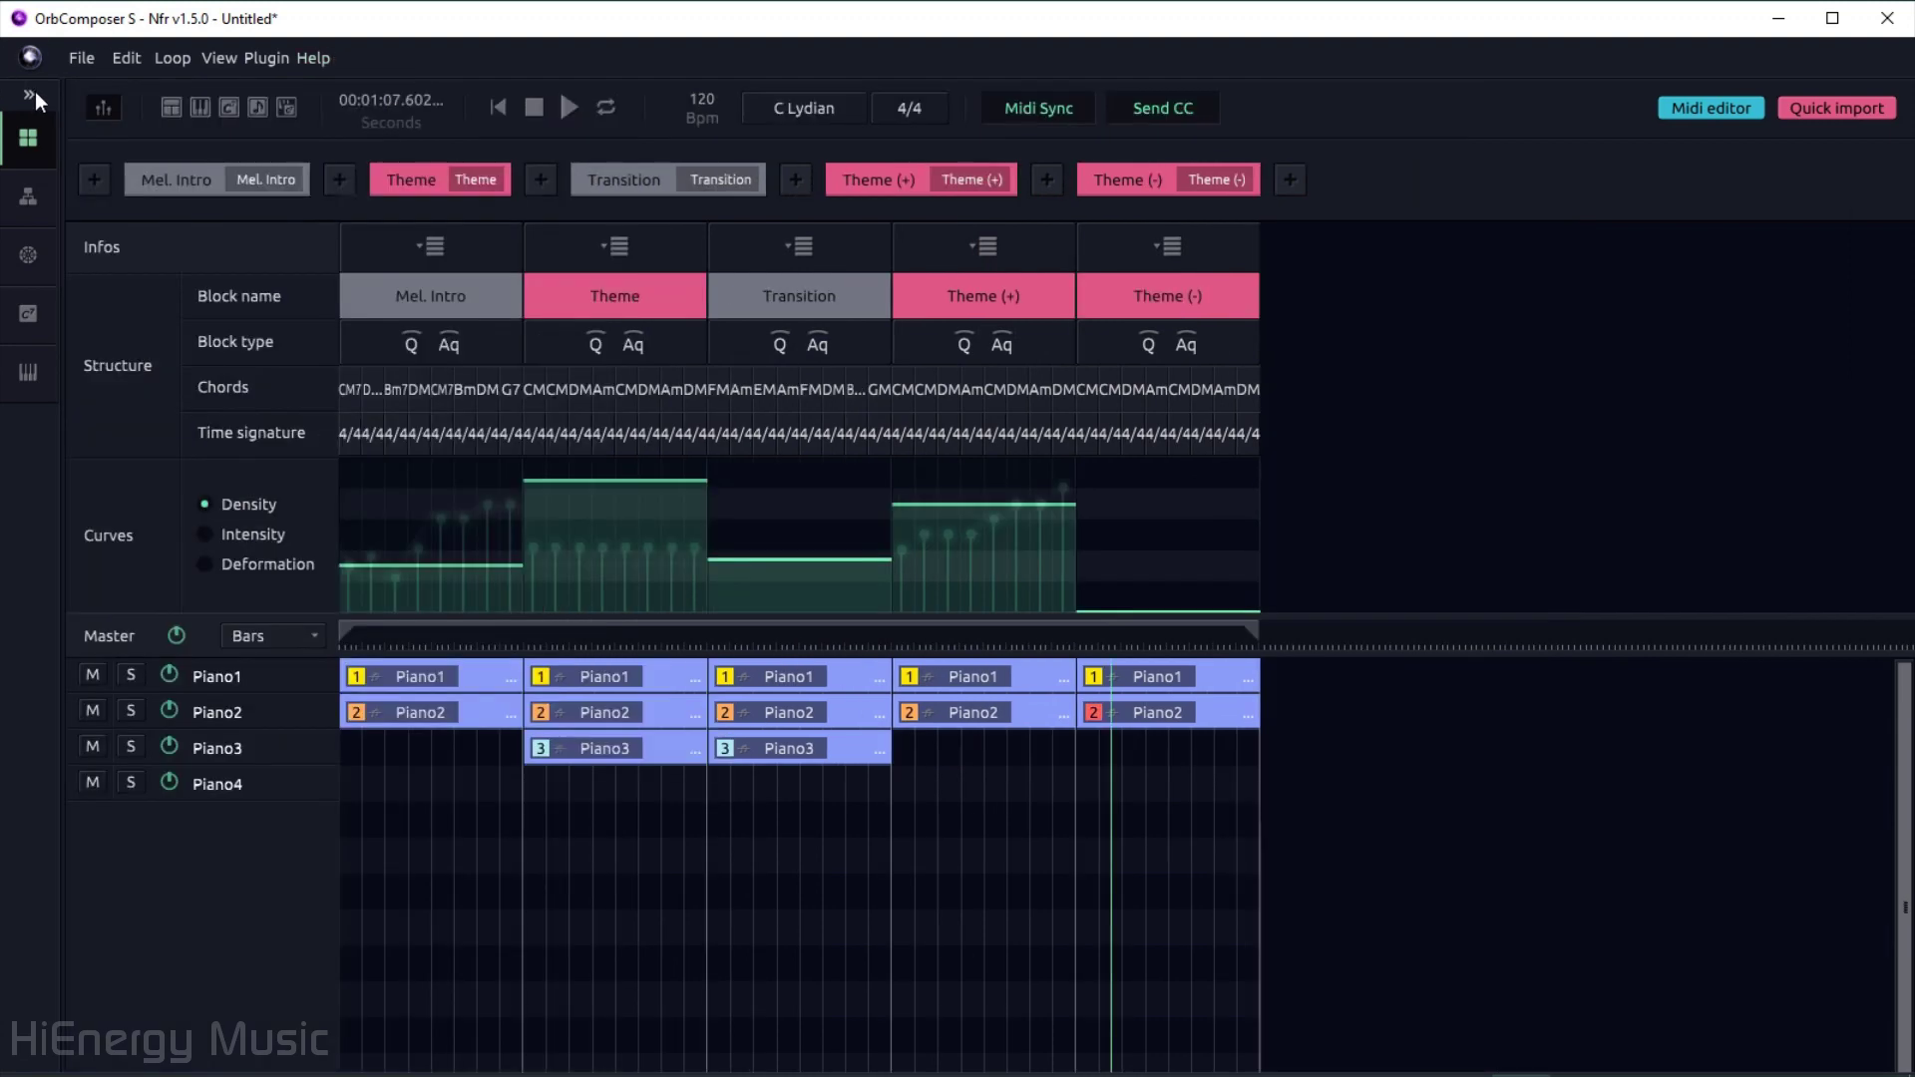
scroll(1267, 684, up, 3)
scroll(1267, 684, down, 1)
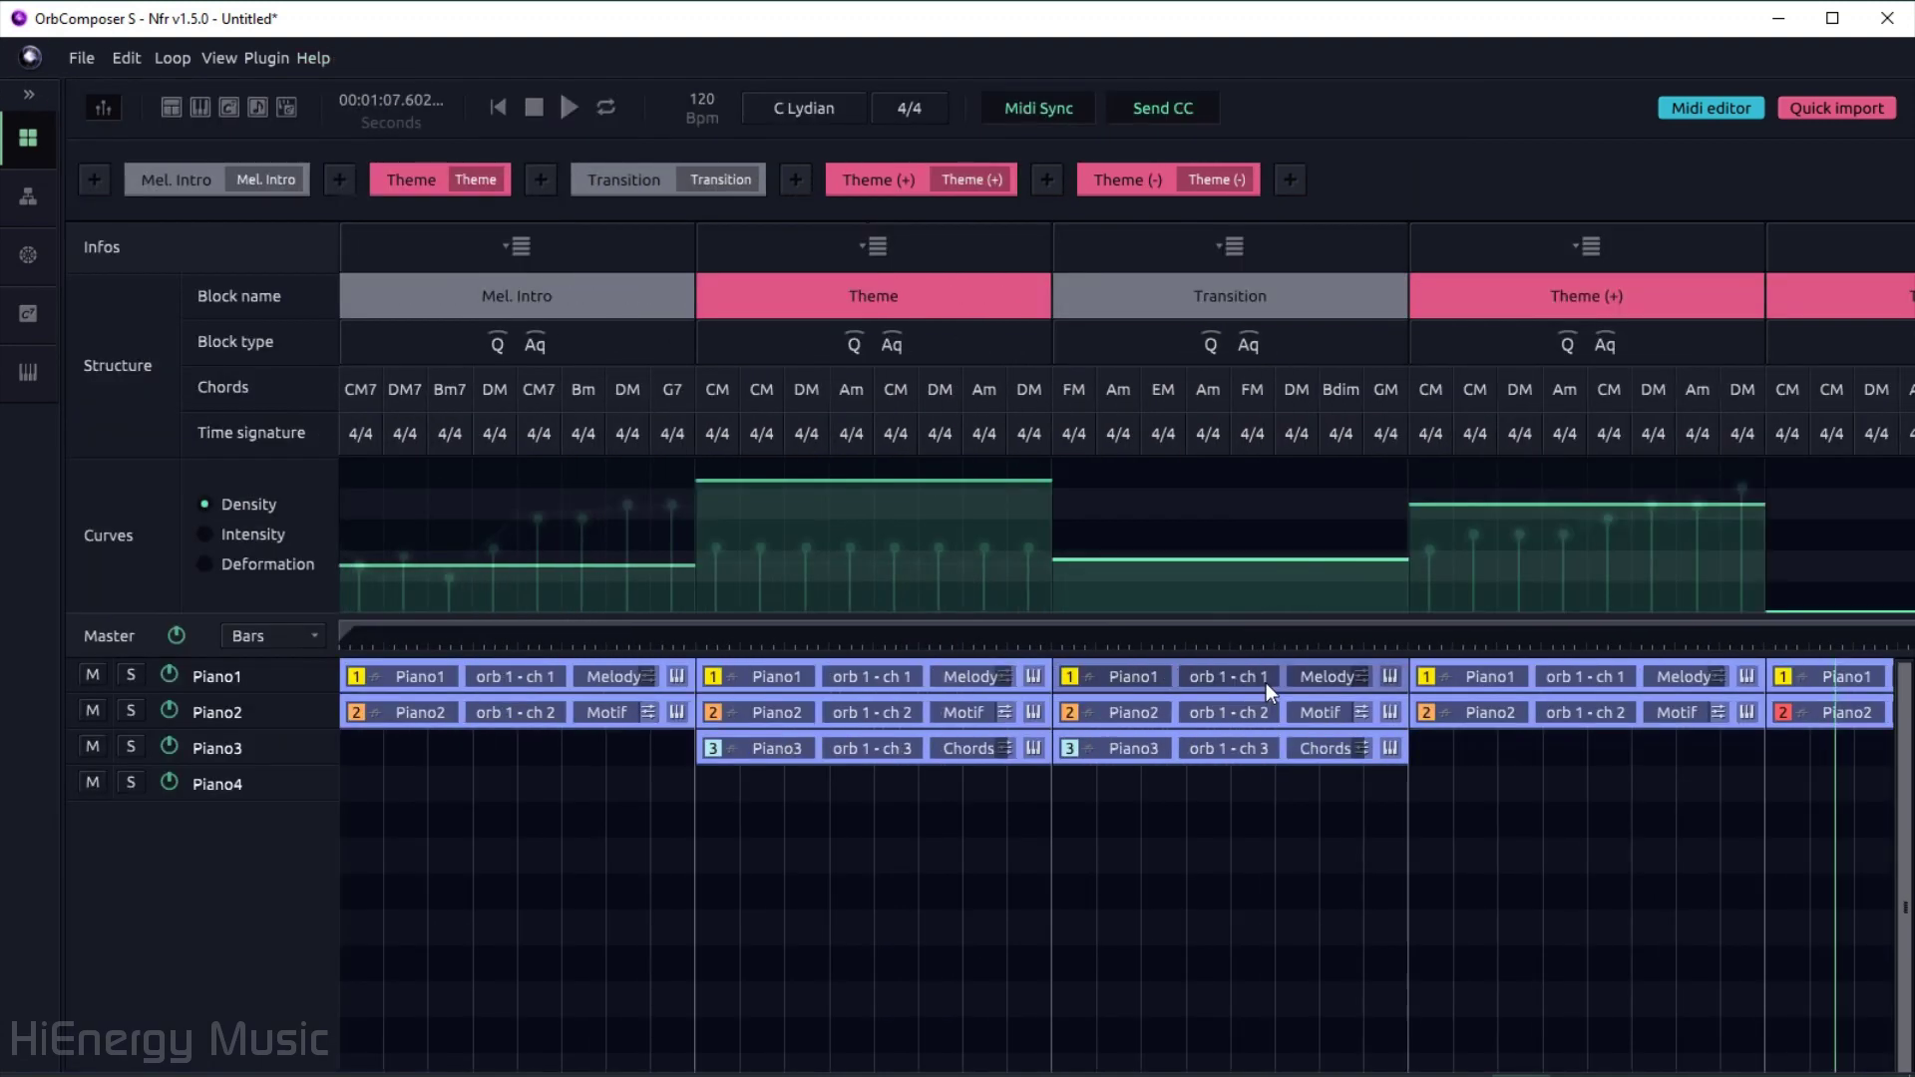
click(1857, 714)
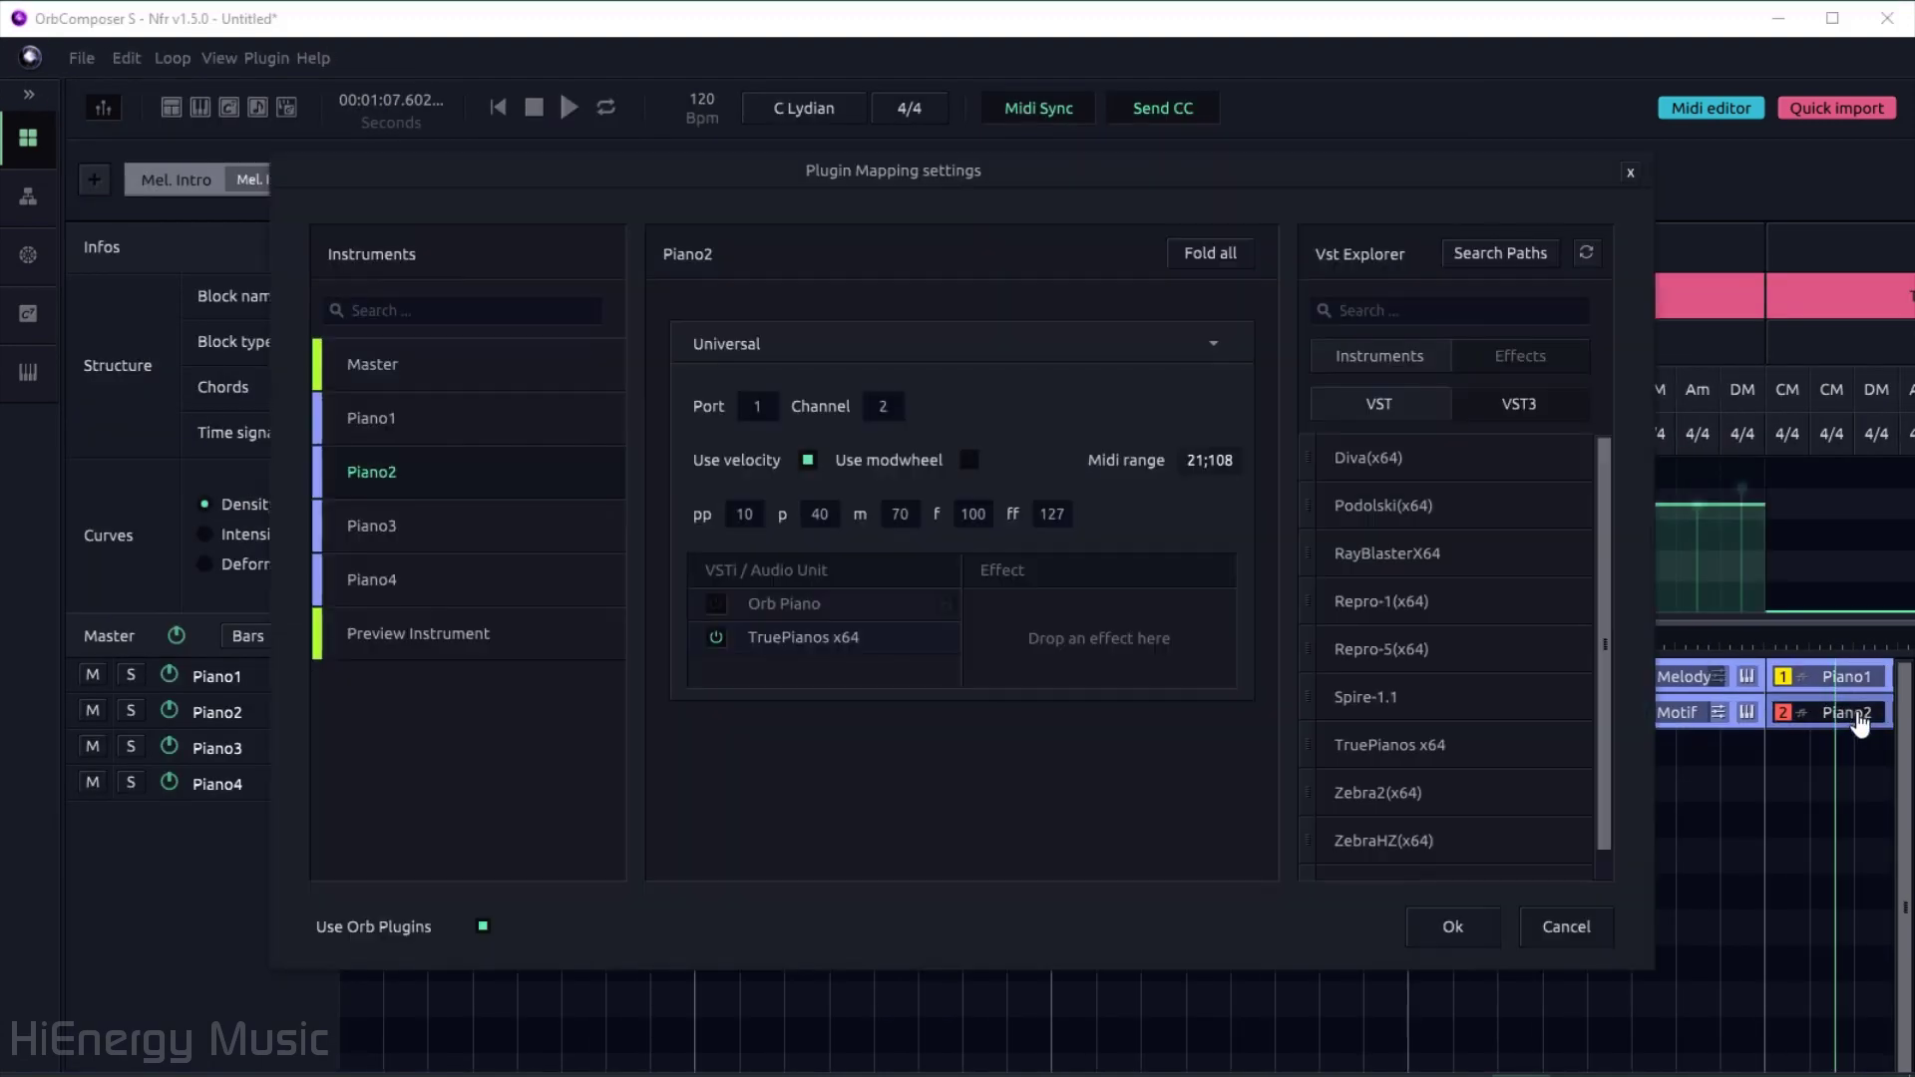
click(1631, 175)
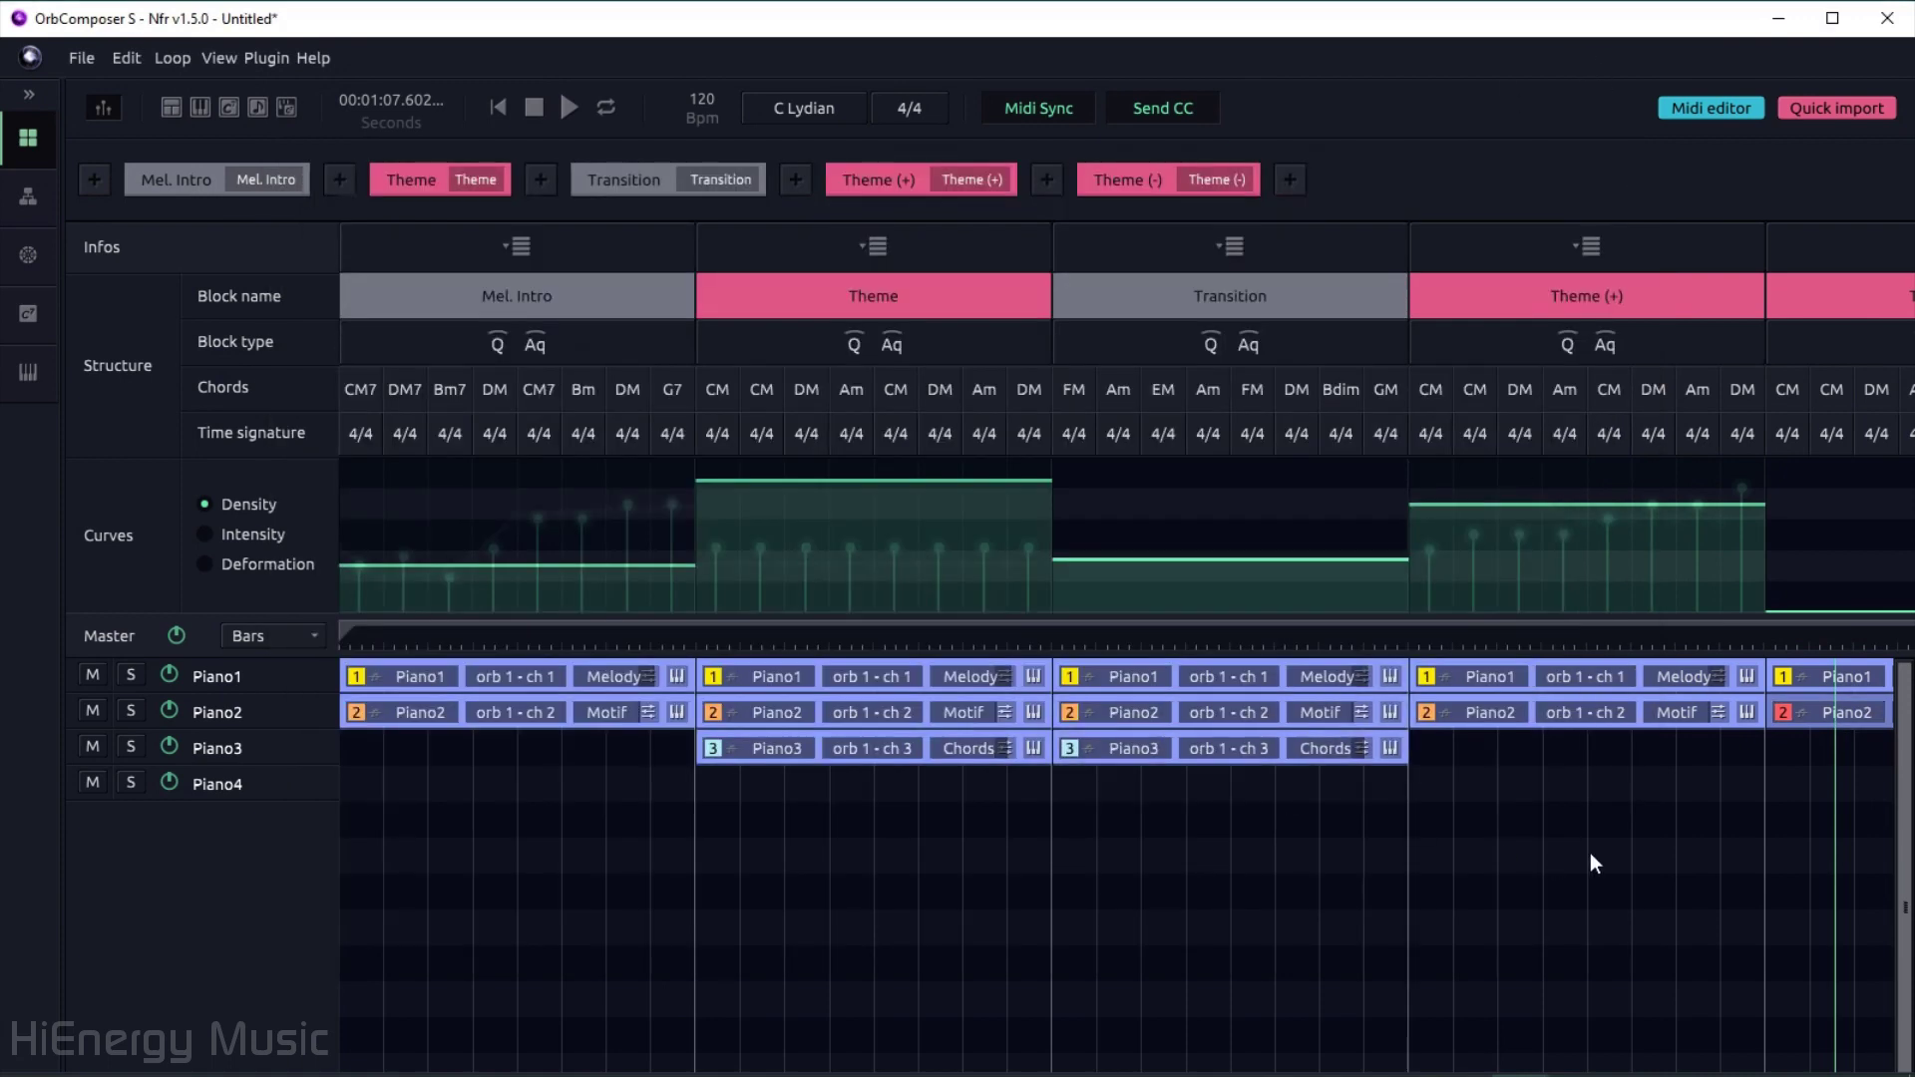
- Regenerate everything for the Transition block between Theme and Theme (+), and play the arrangement from the end of the Theme block
scroll(1590, 855, right, 3)
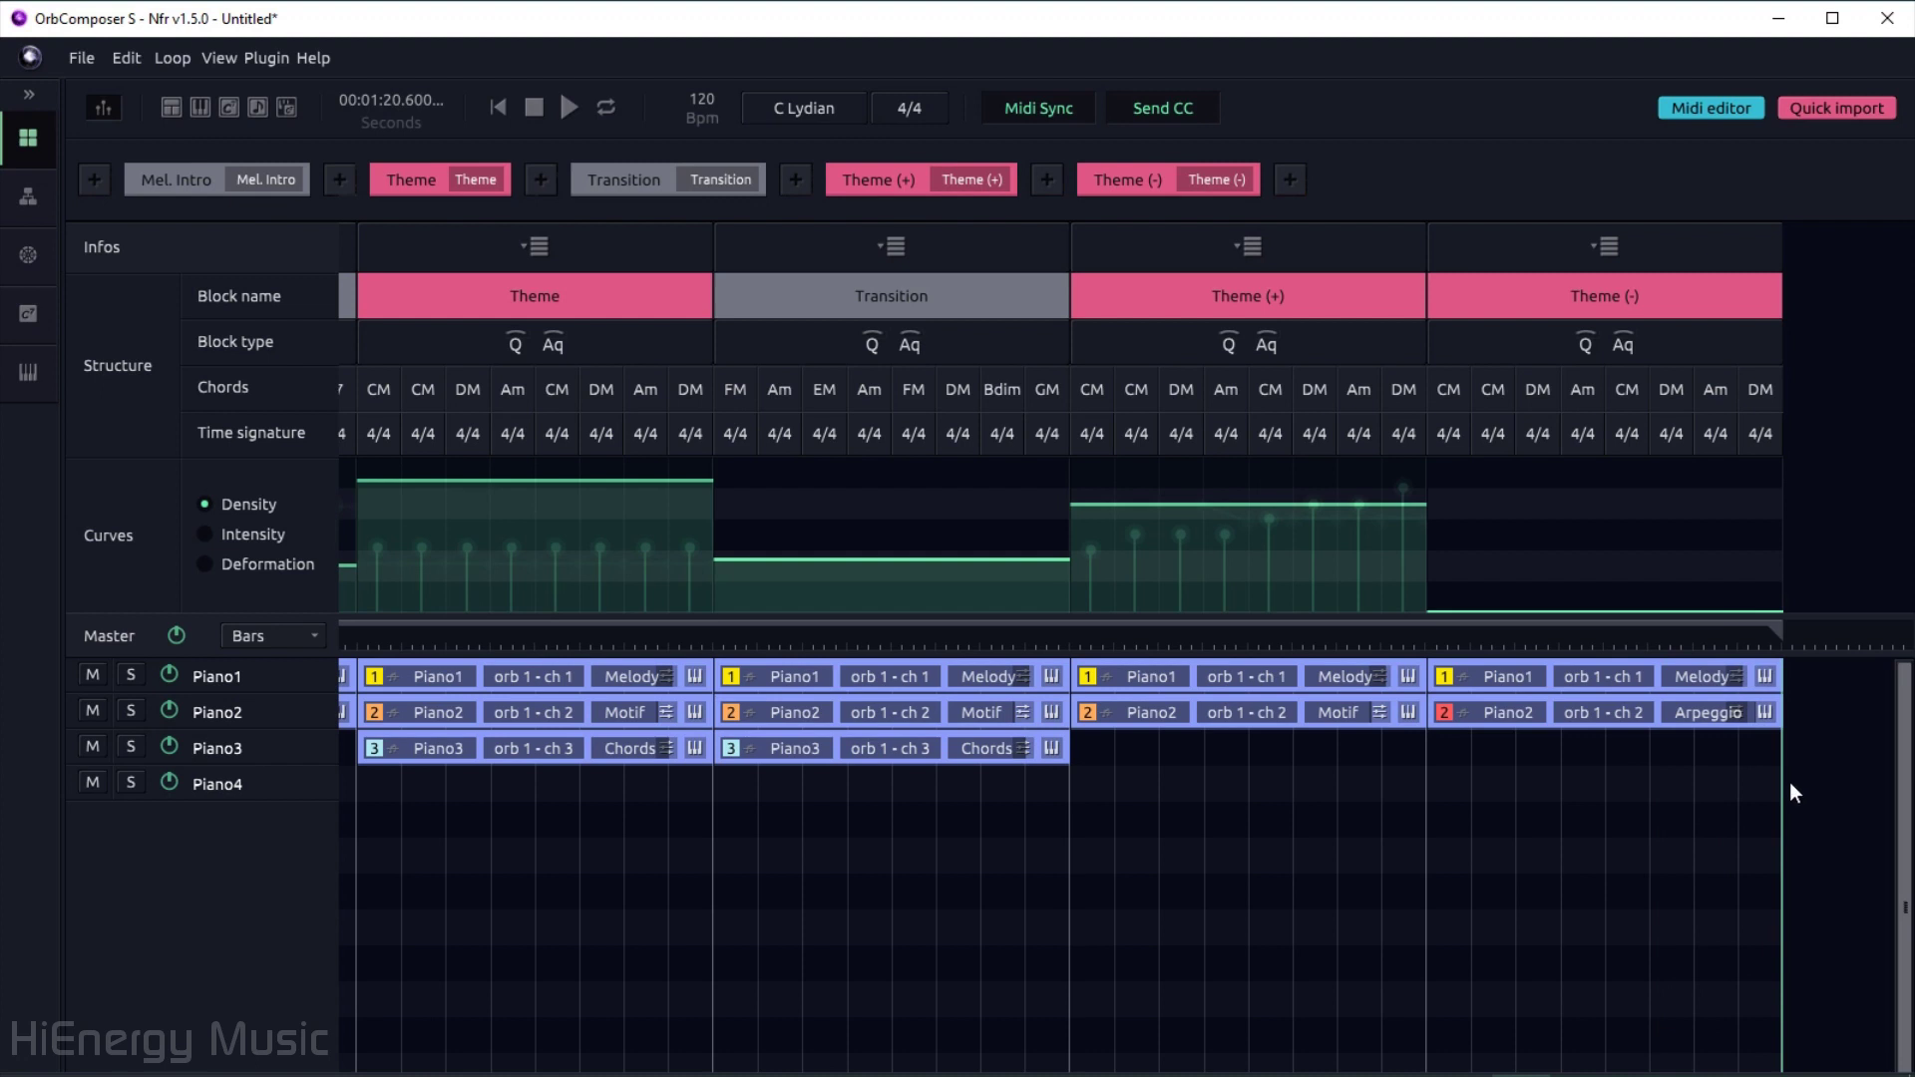
click(878, 245)
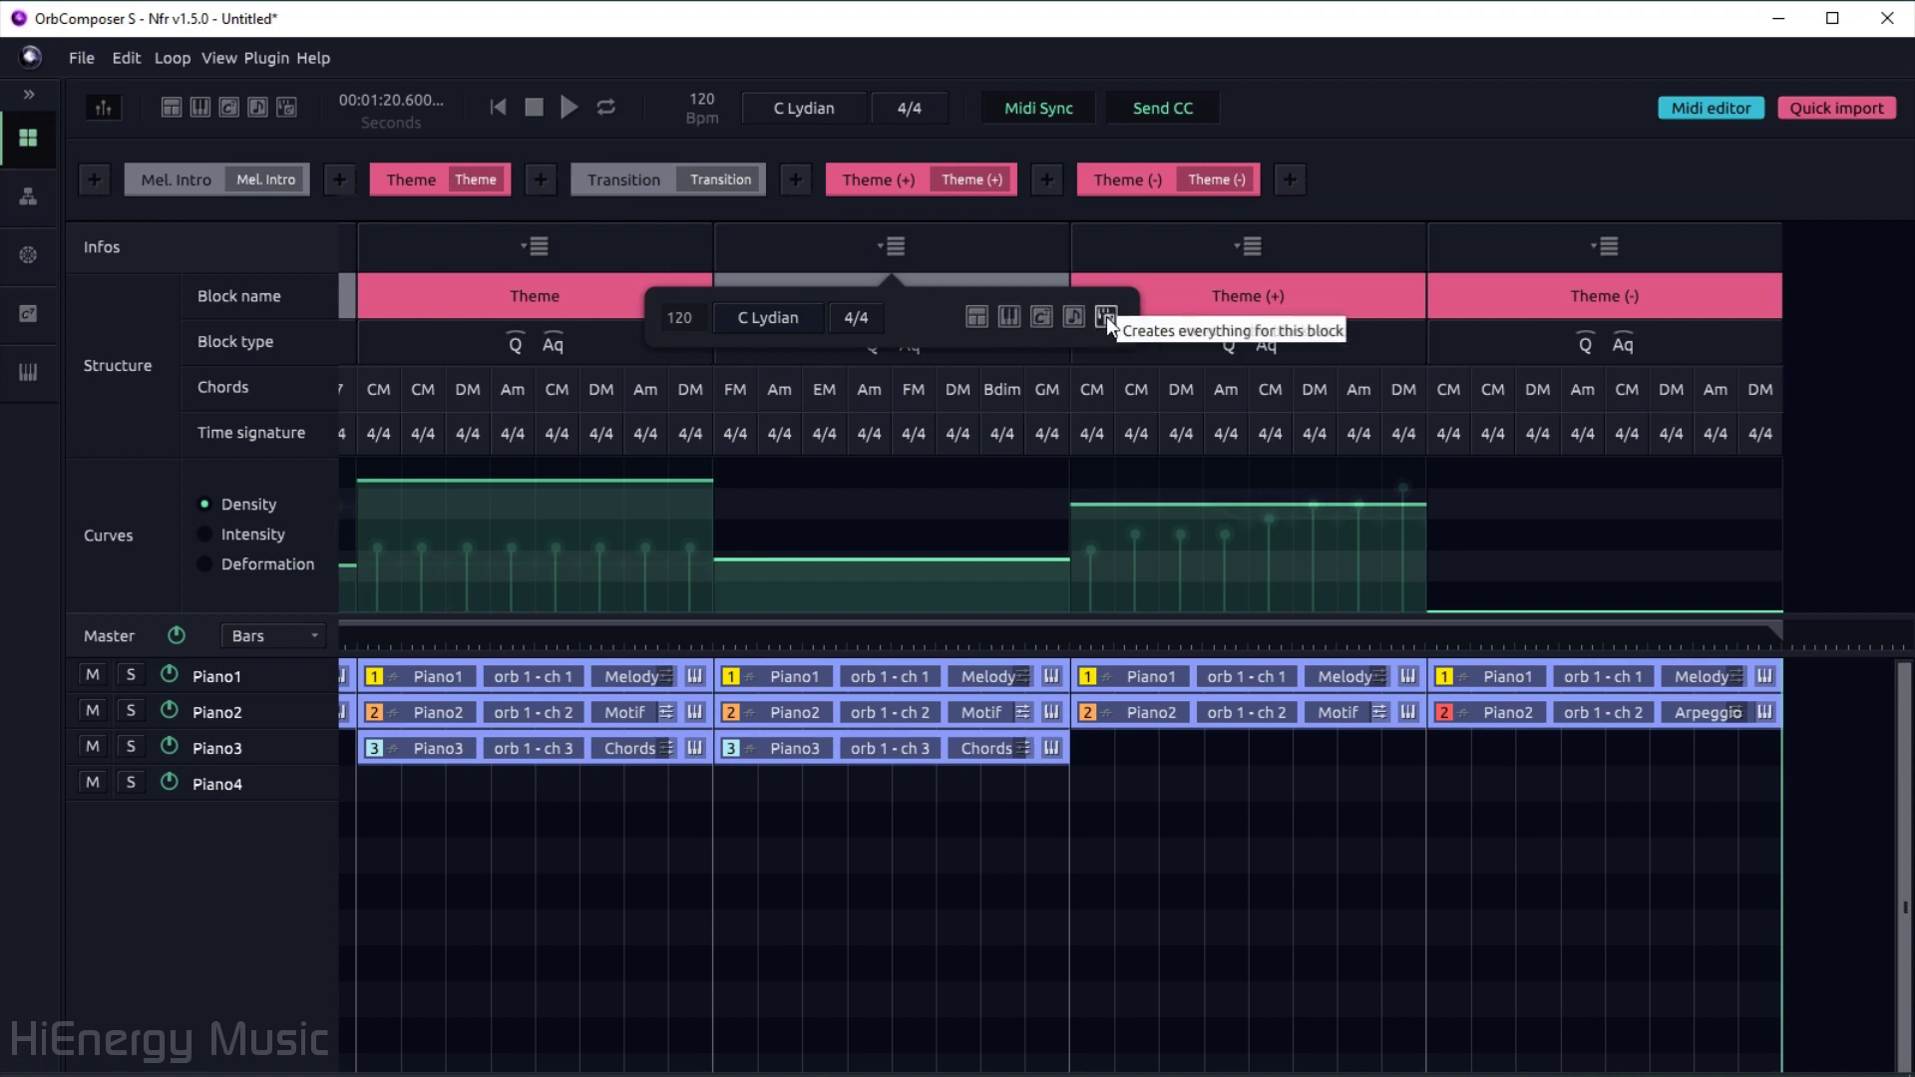
click(1105, 315)
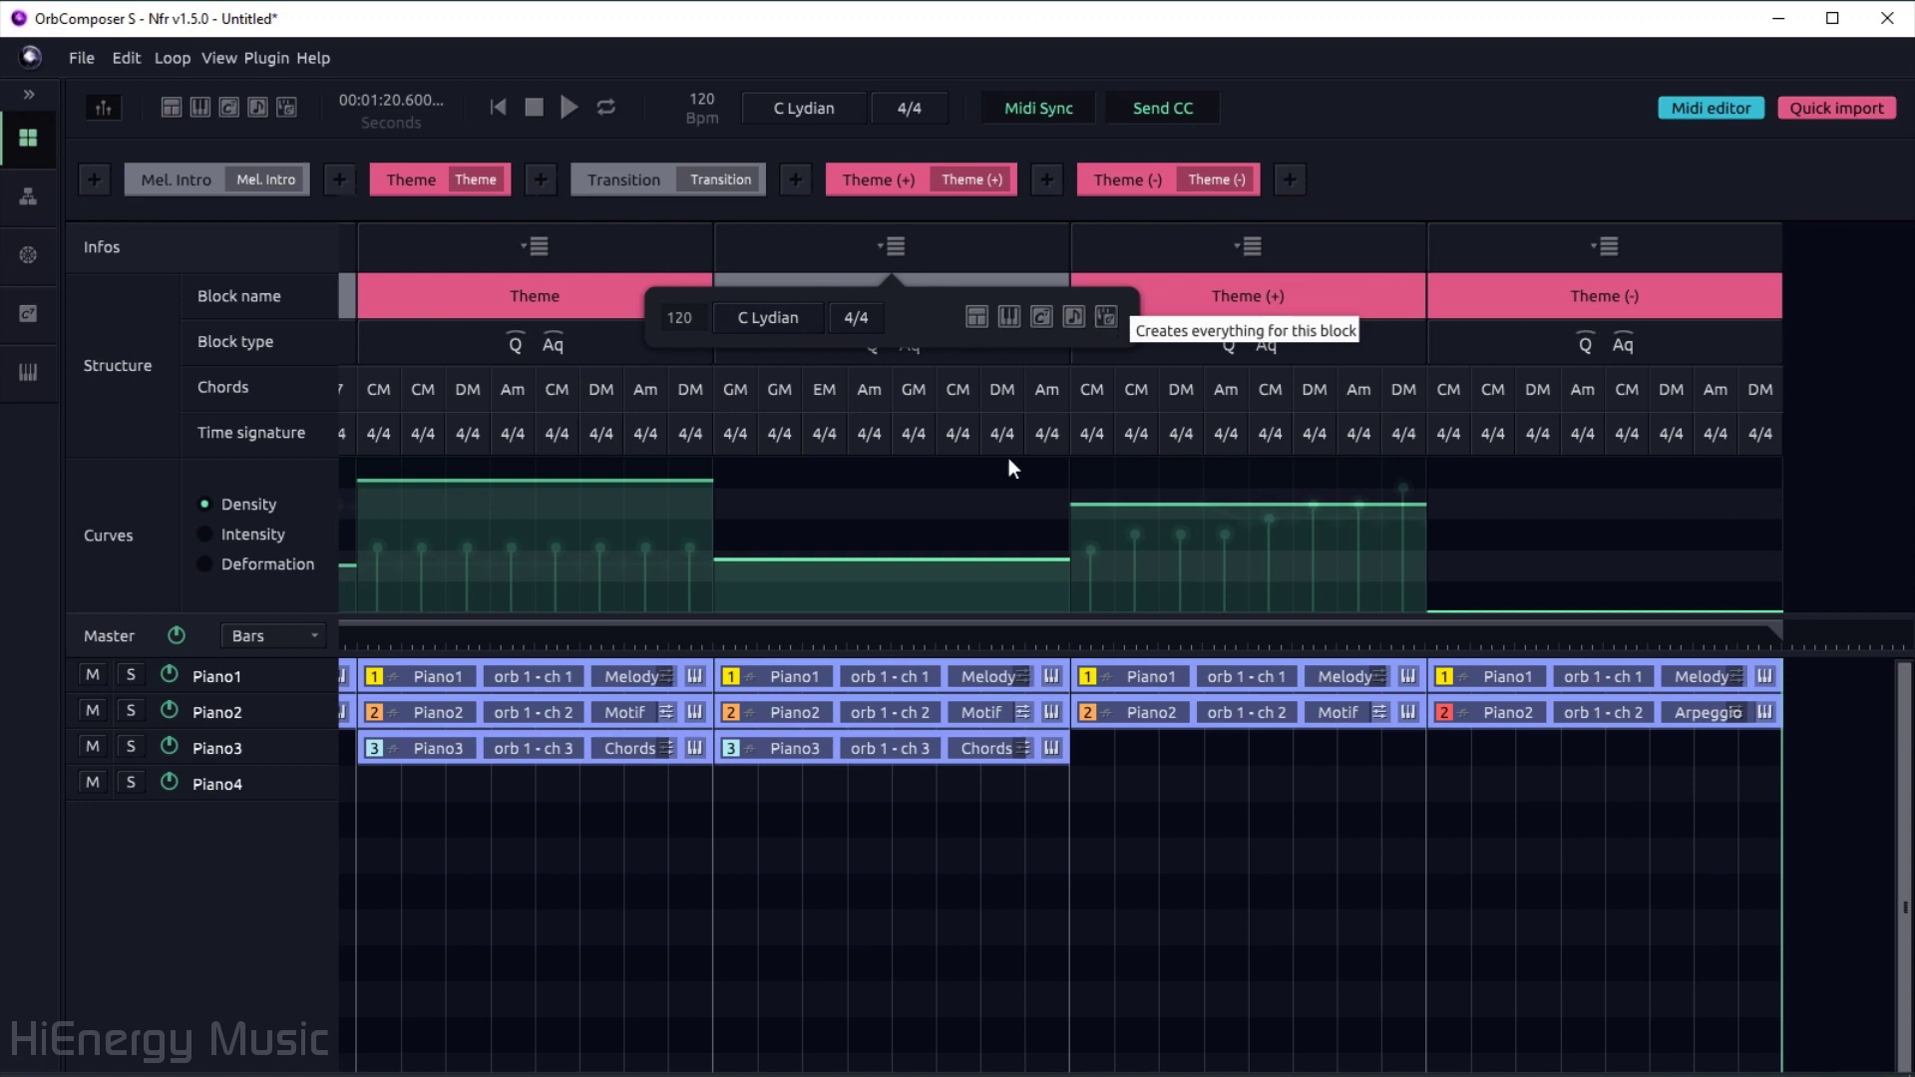
click(673, 644)
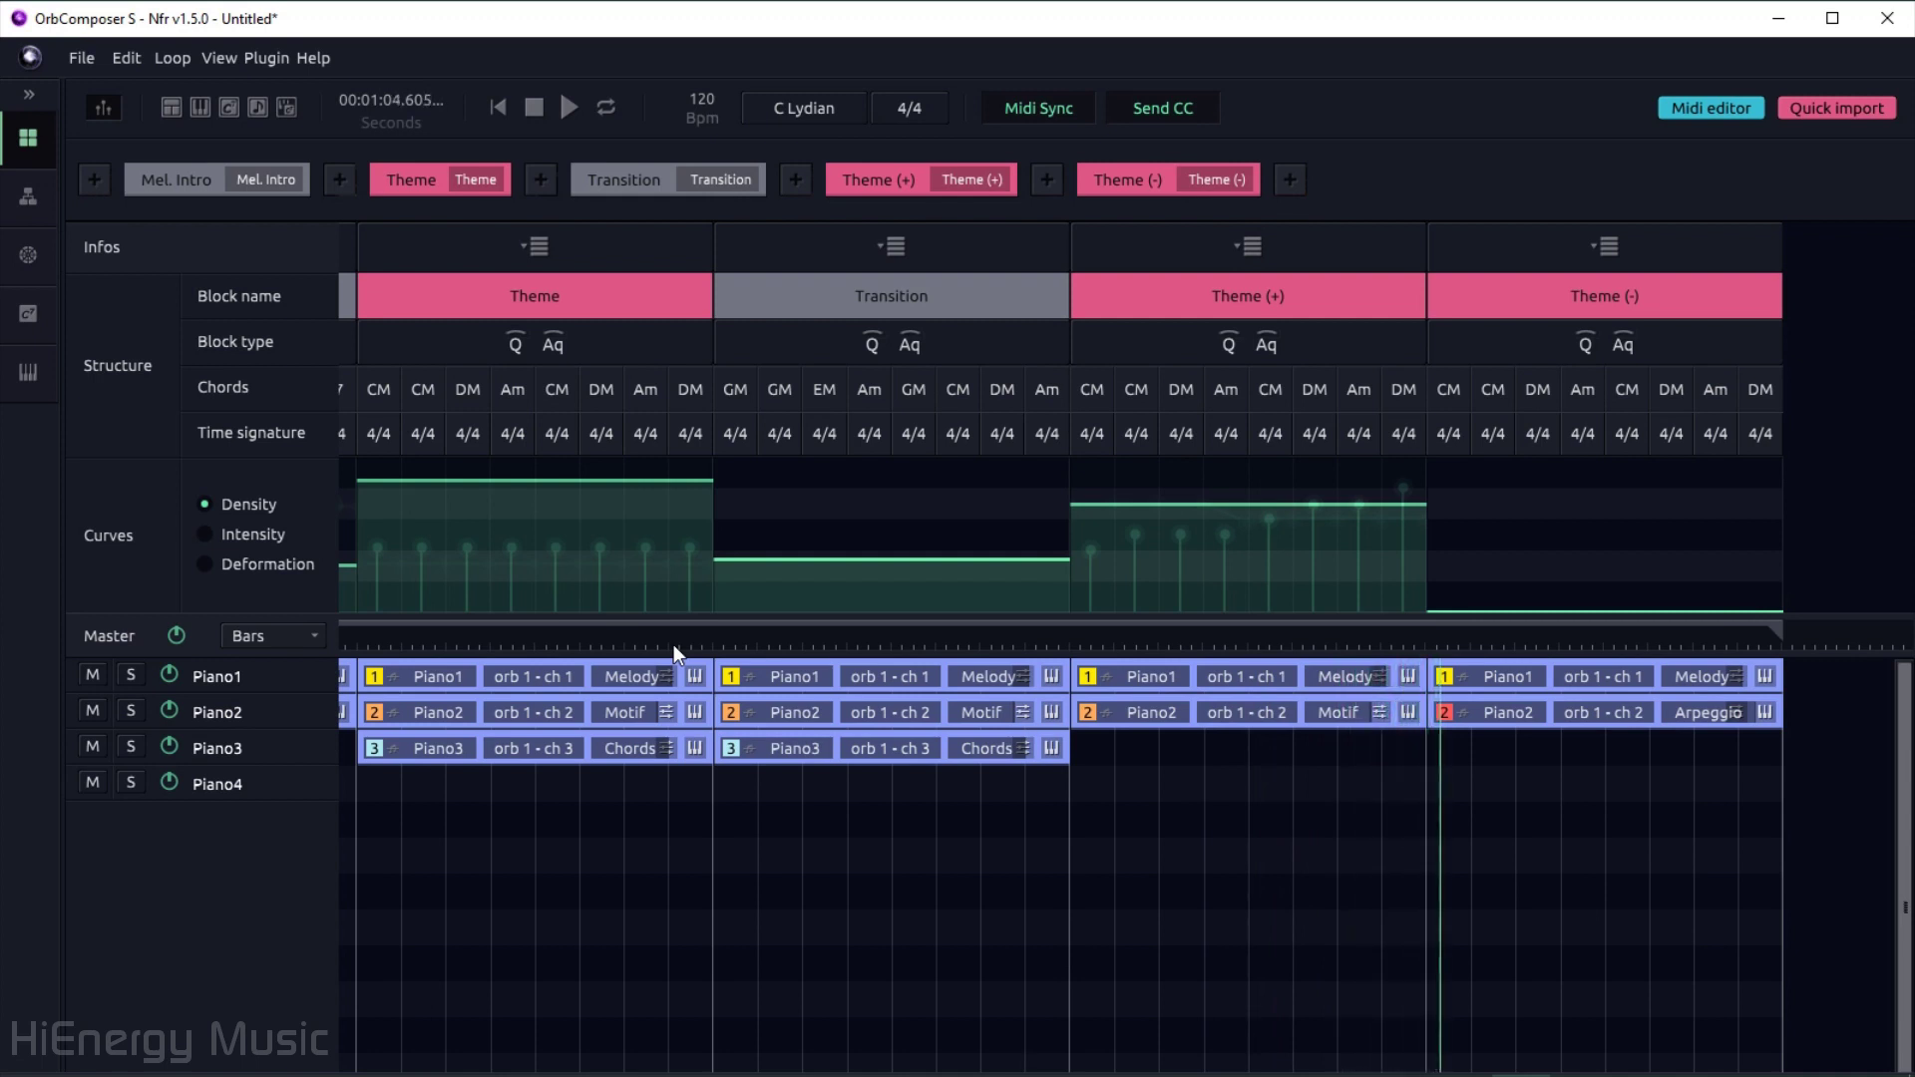
- Redraw the Theme (-) block's intensity curve as a gradual fall with a rise at its end, and play from the second half of Theme (+)
click(238, 540)
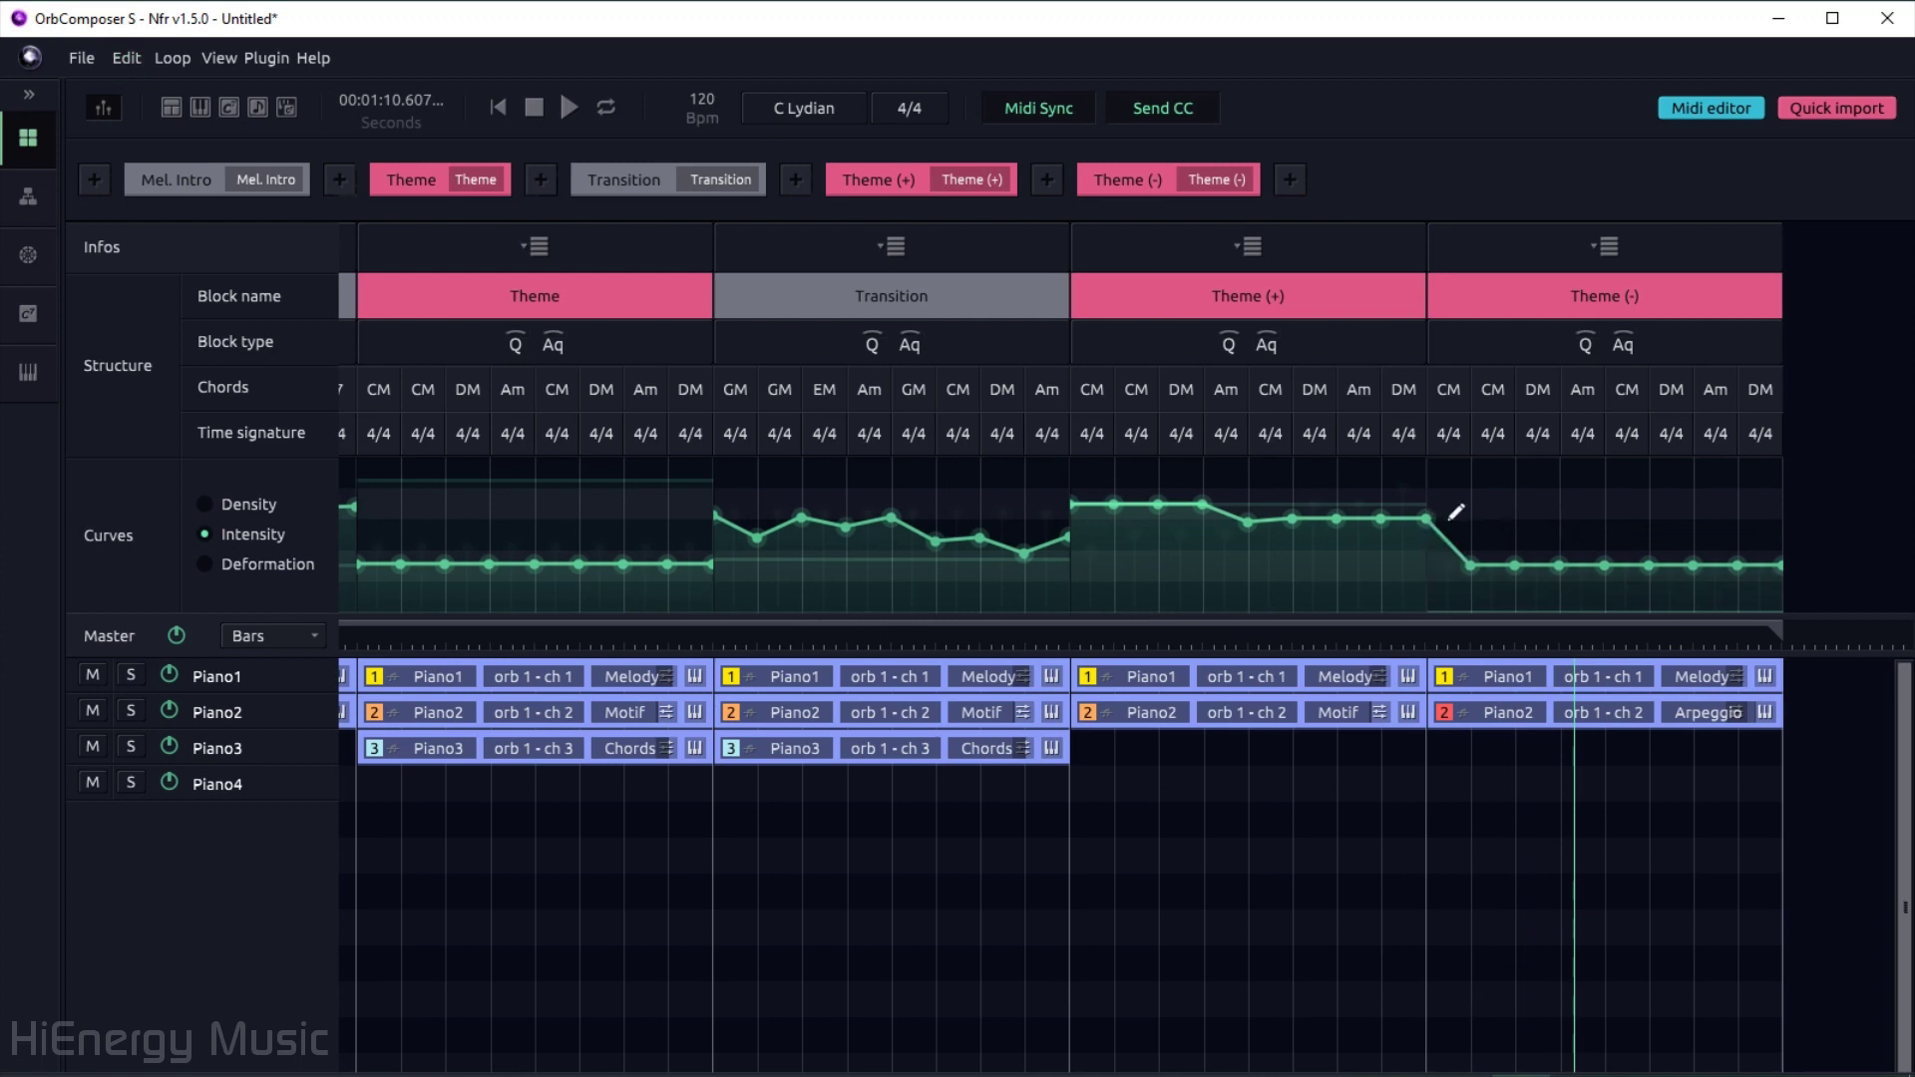
drag(1456, 512, 1624, 528)
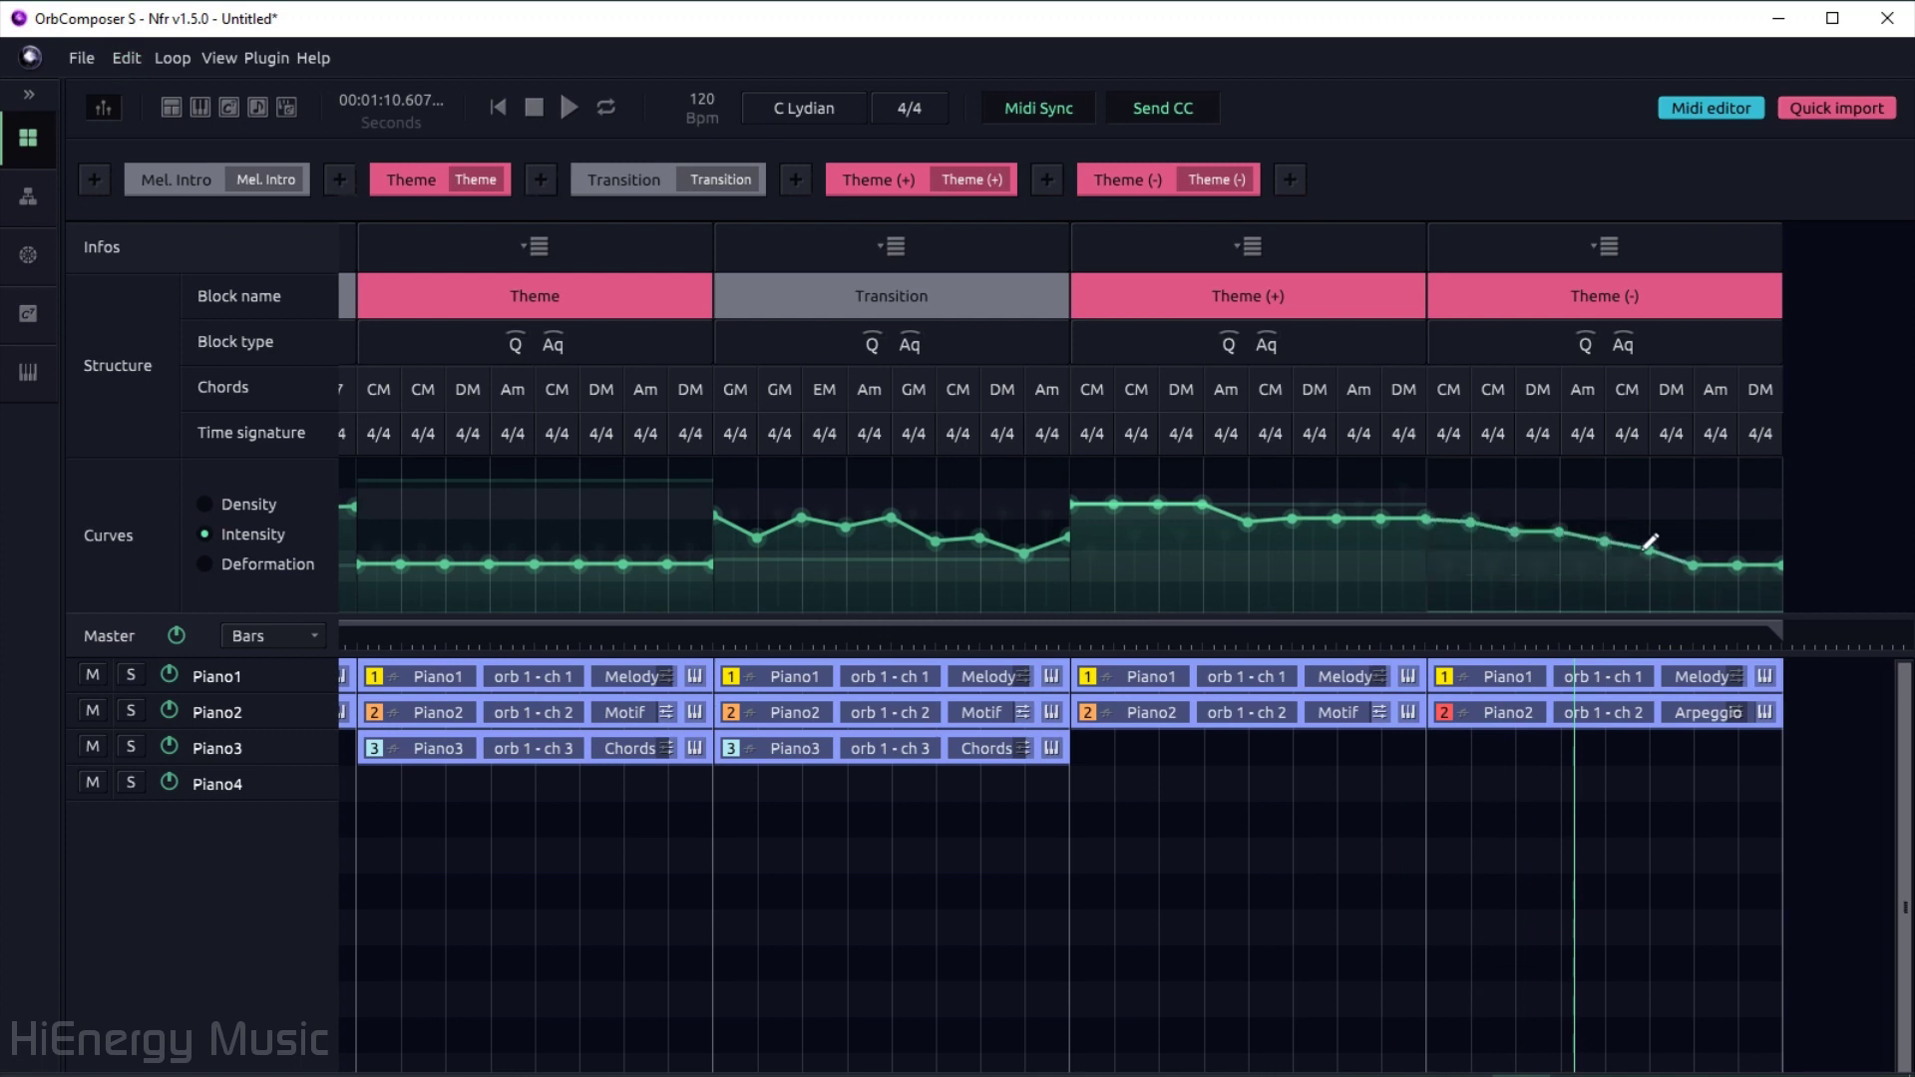
click(1308, 639)
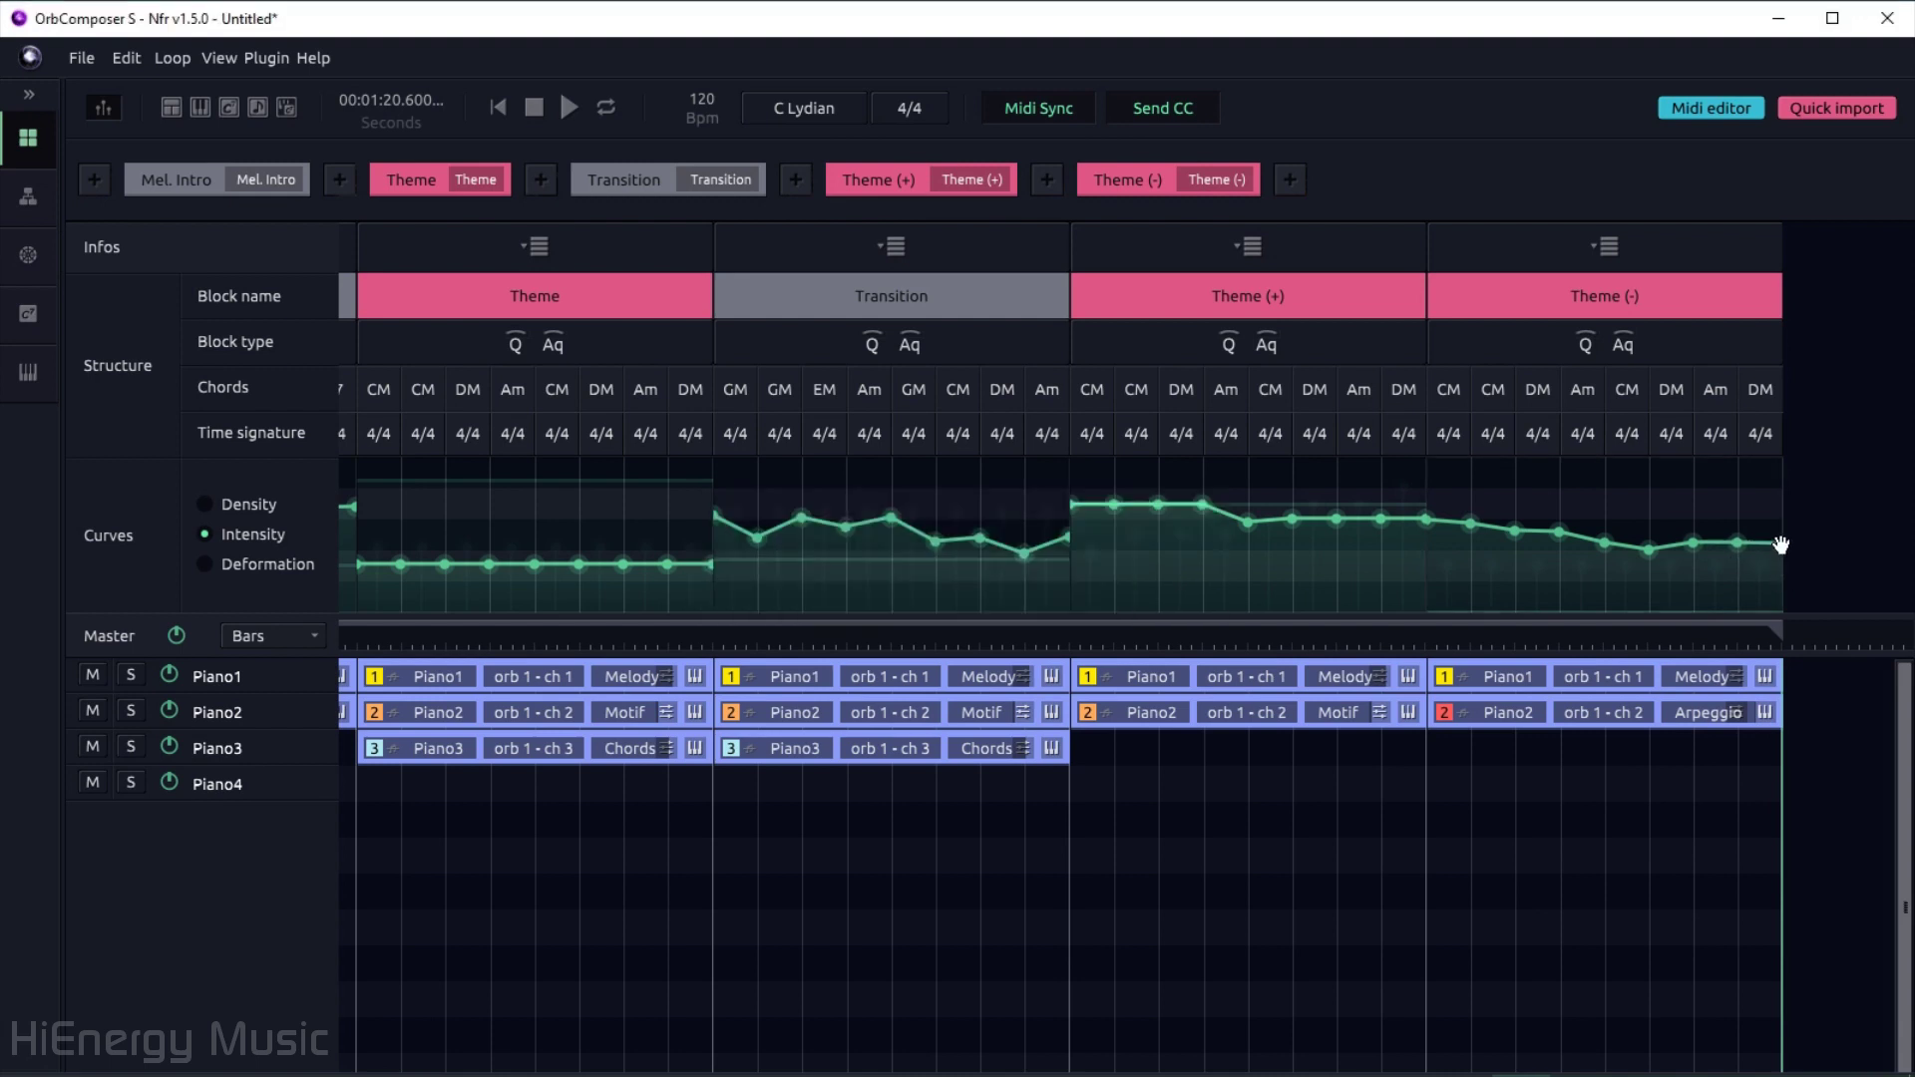
click(1286, 634)
click(1393, 635)
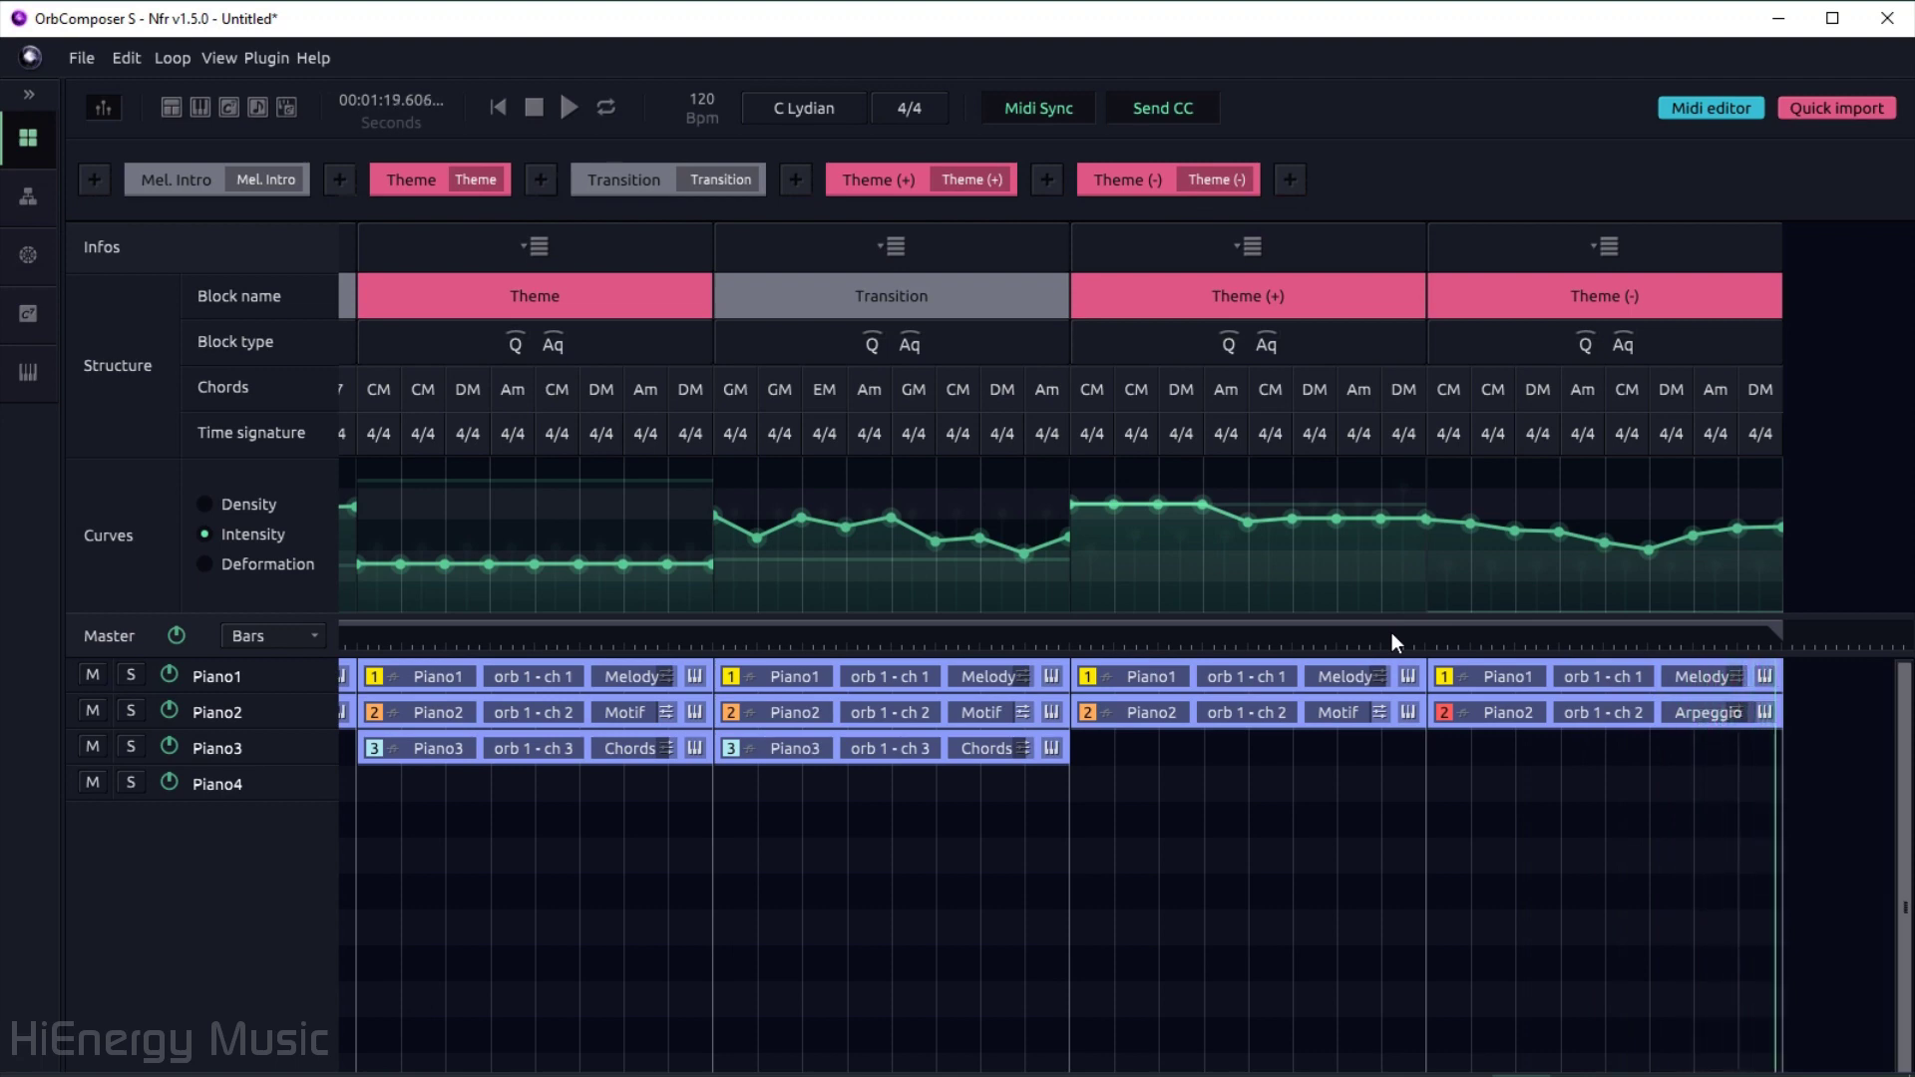
- Add a Piano4 bass clip to the Theme (-) block, check its settings and play from the end of Theme (+)
click(1488, 796)
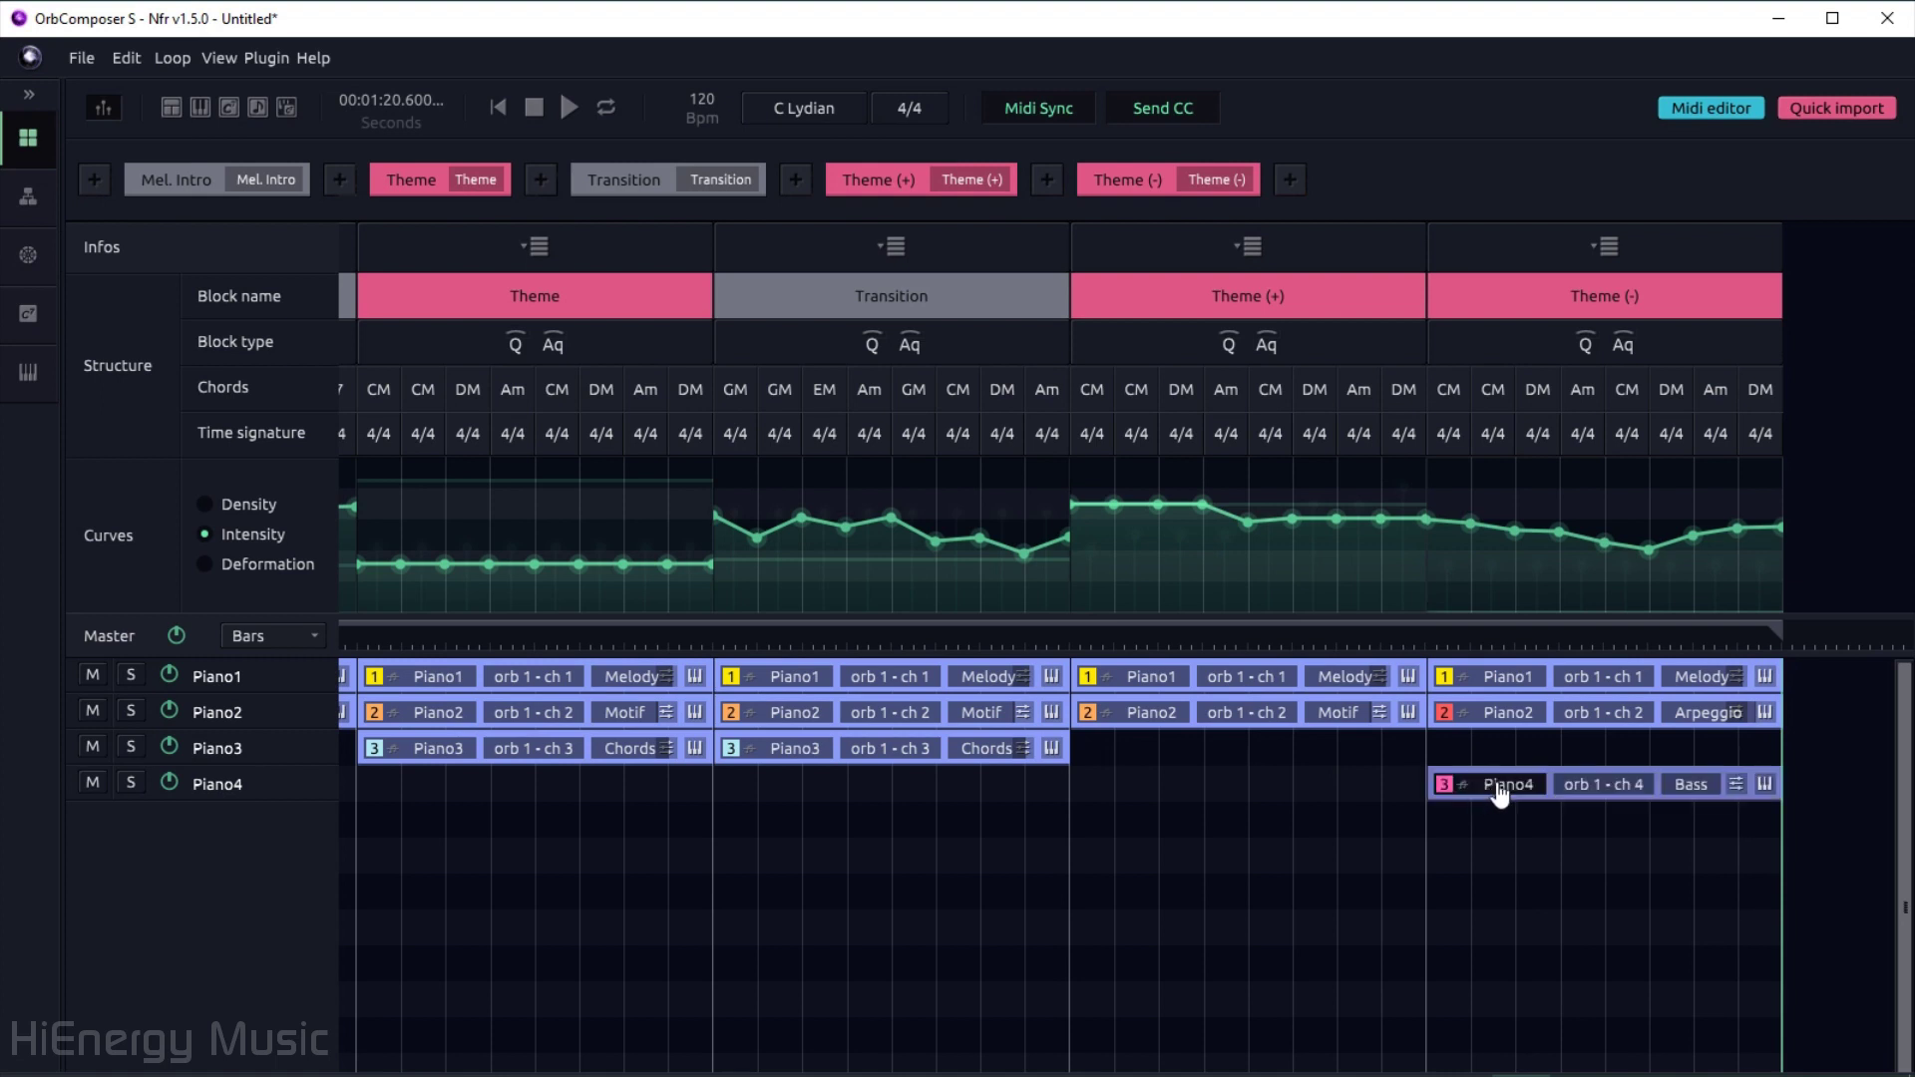
click(1736, 788)
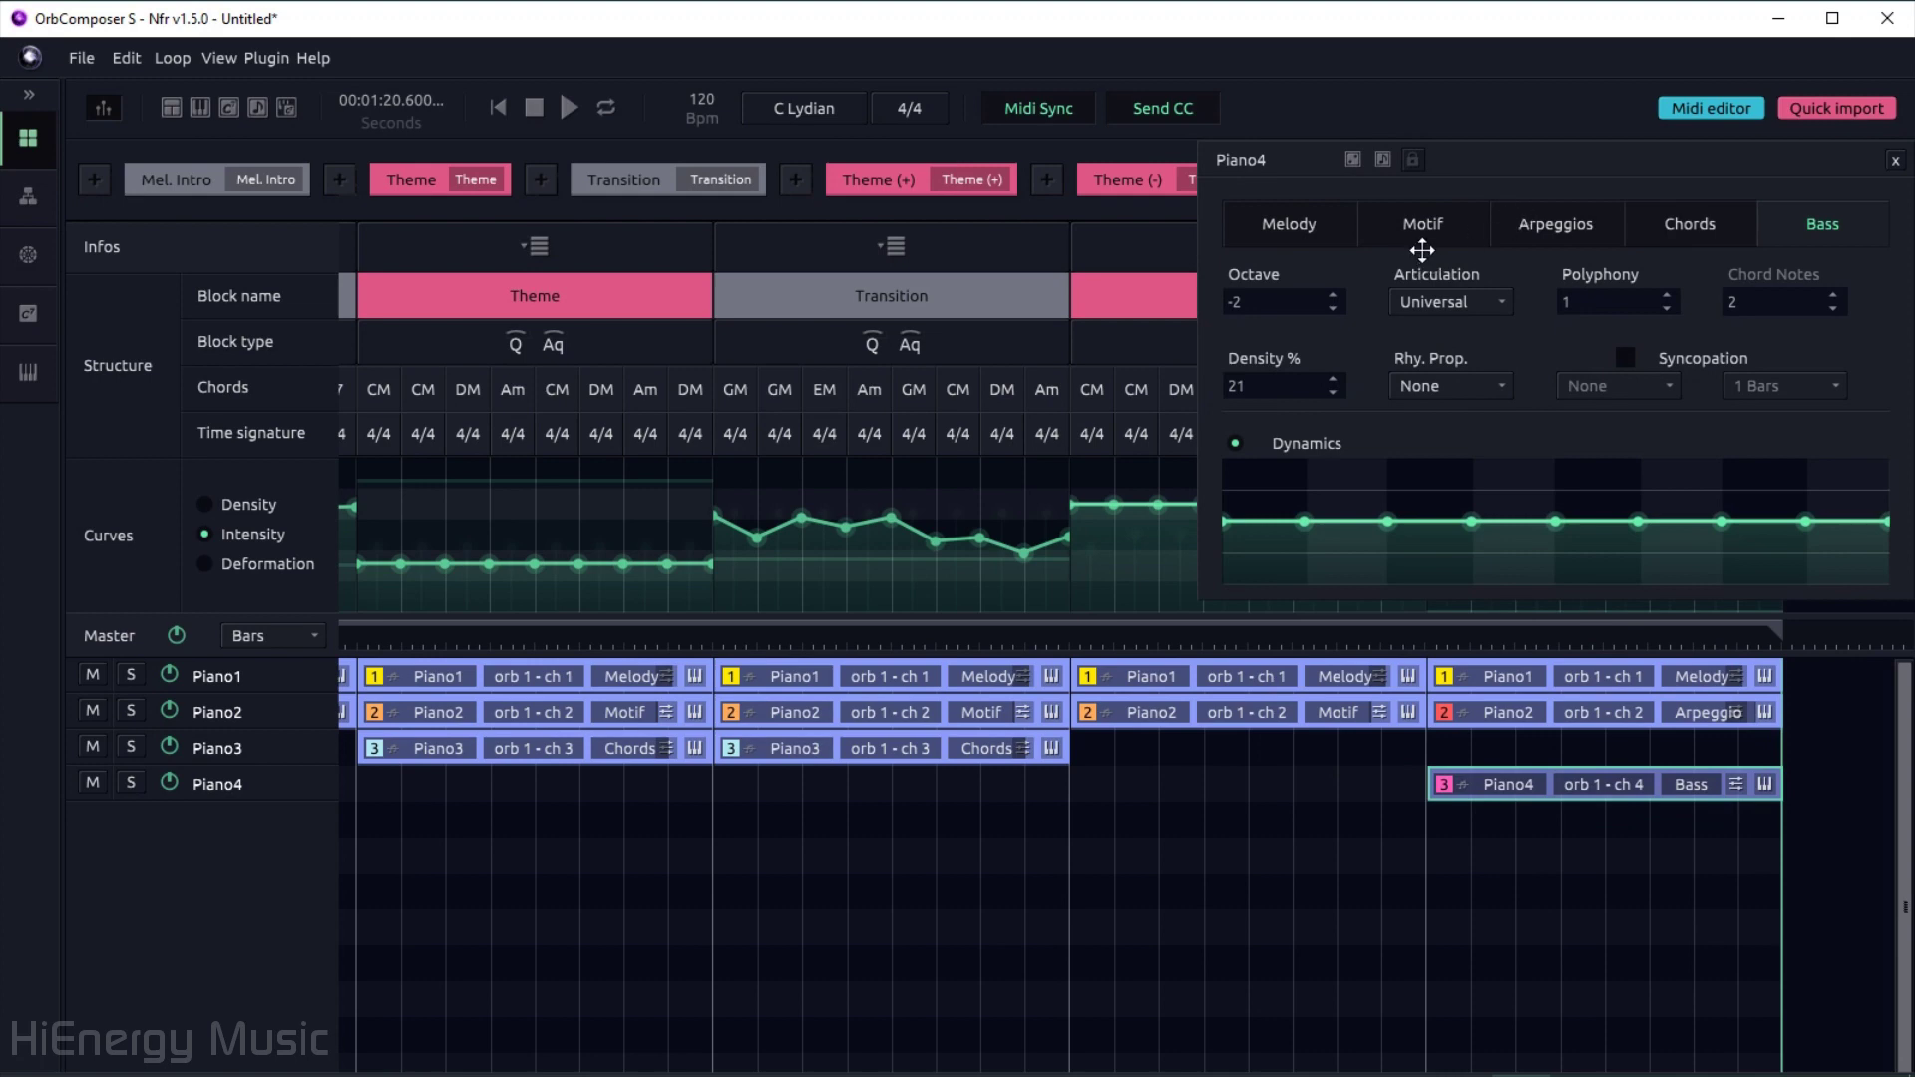
click(1896, 161)
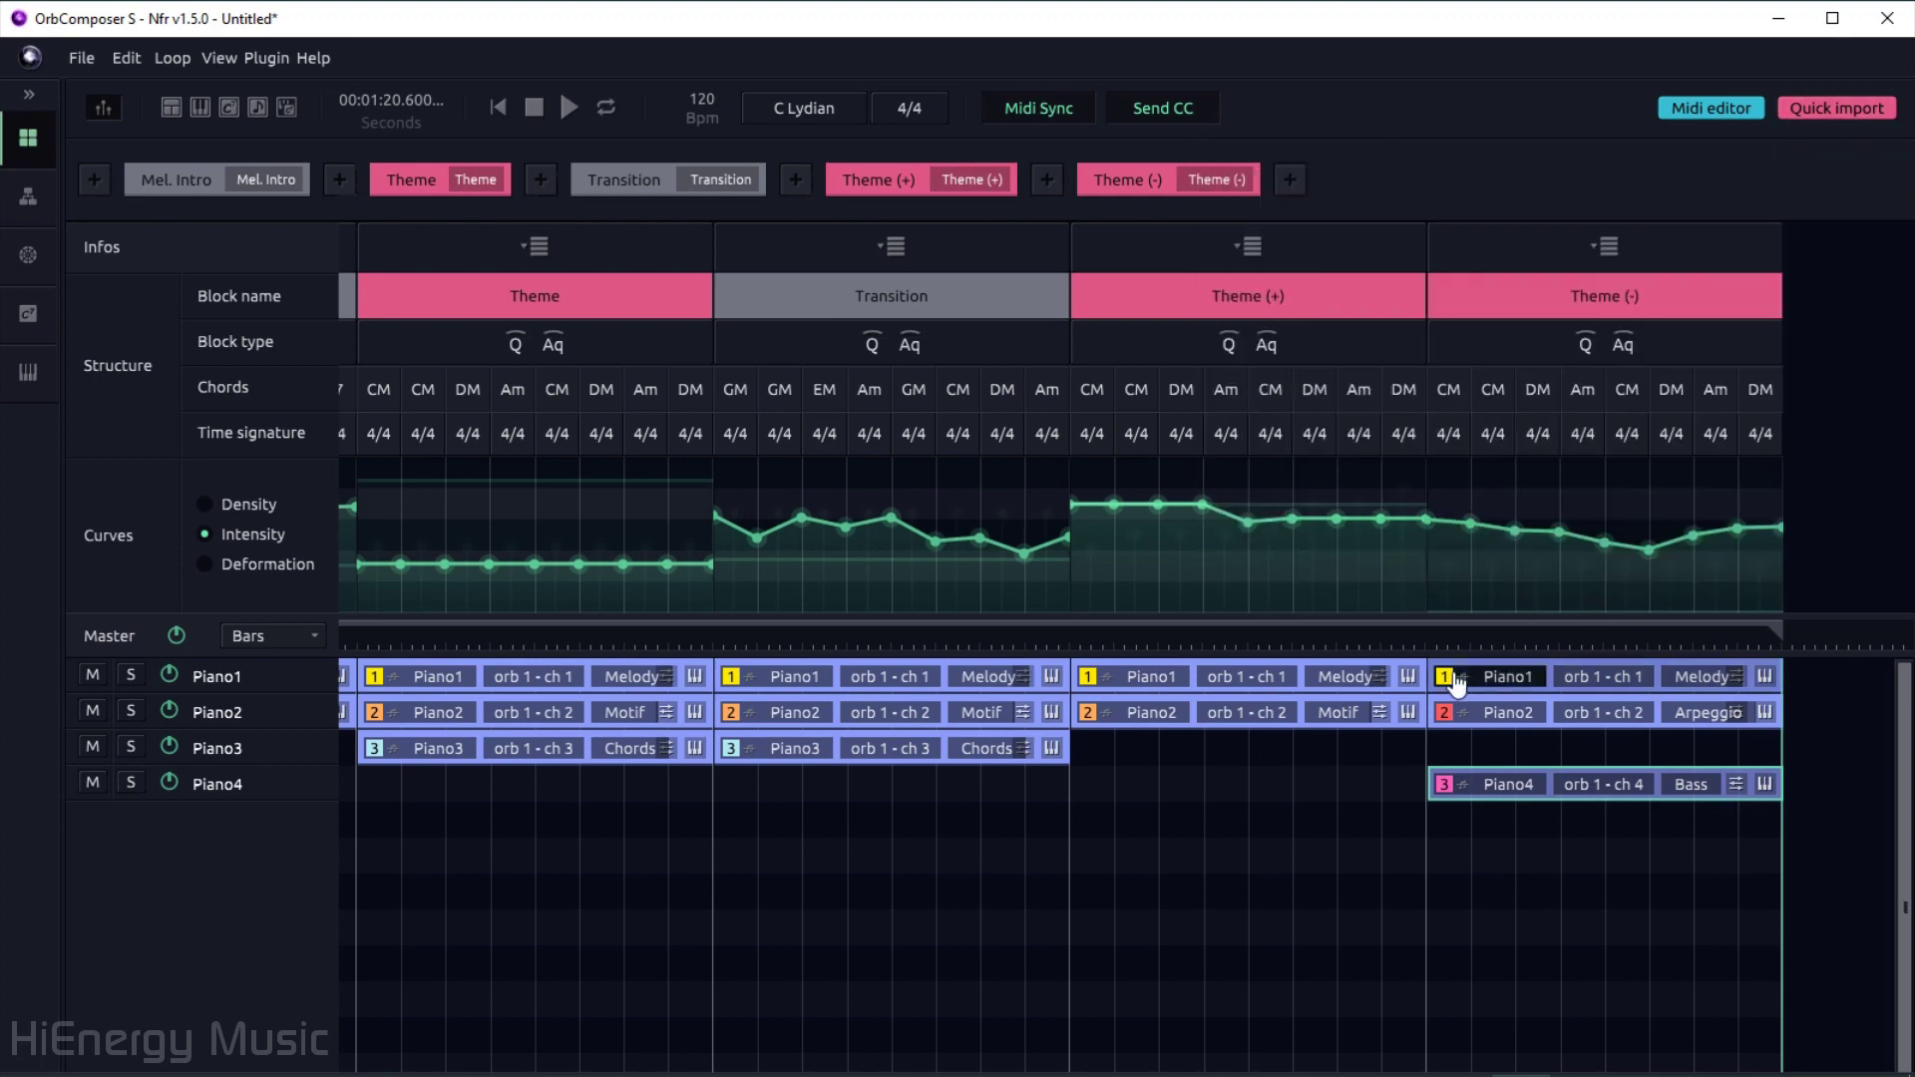
click(1406, 638)
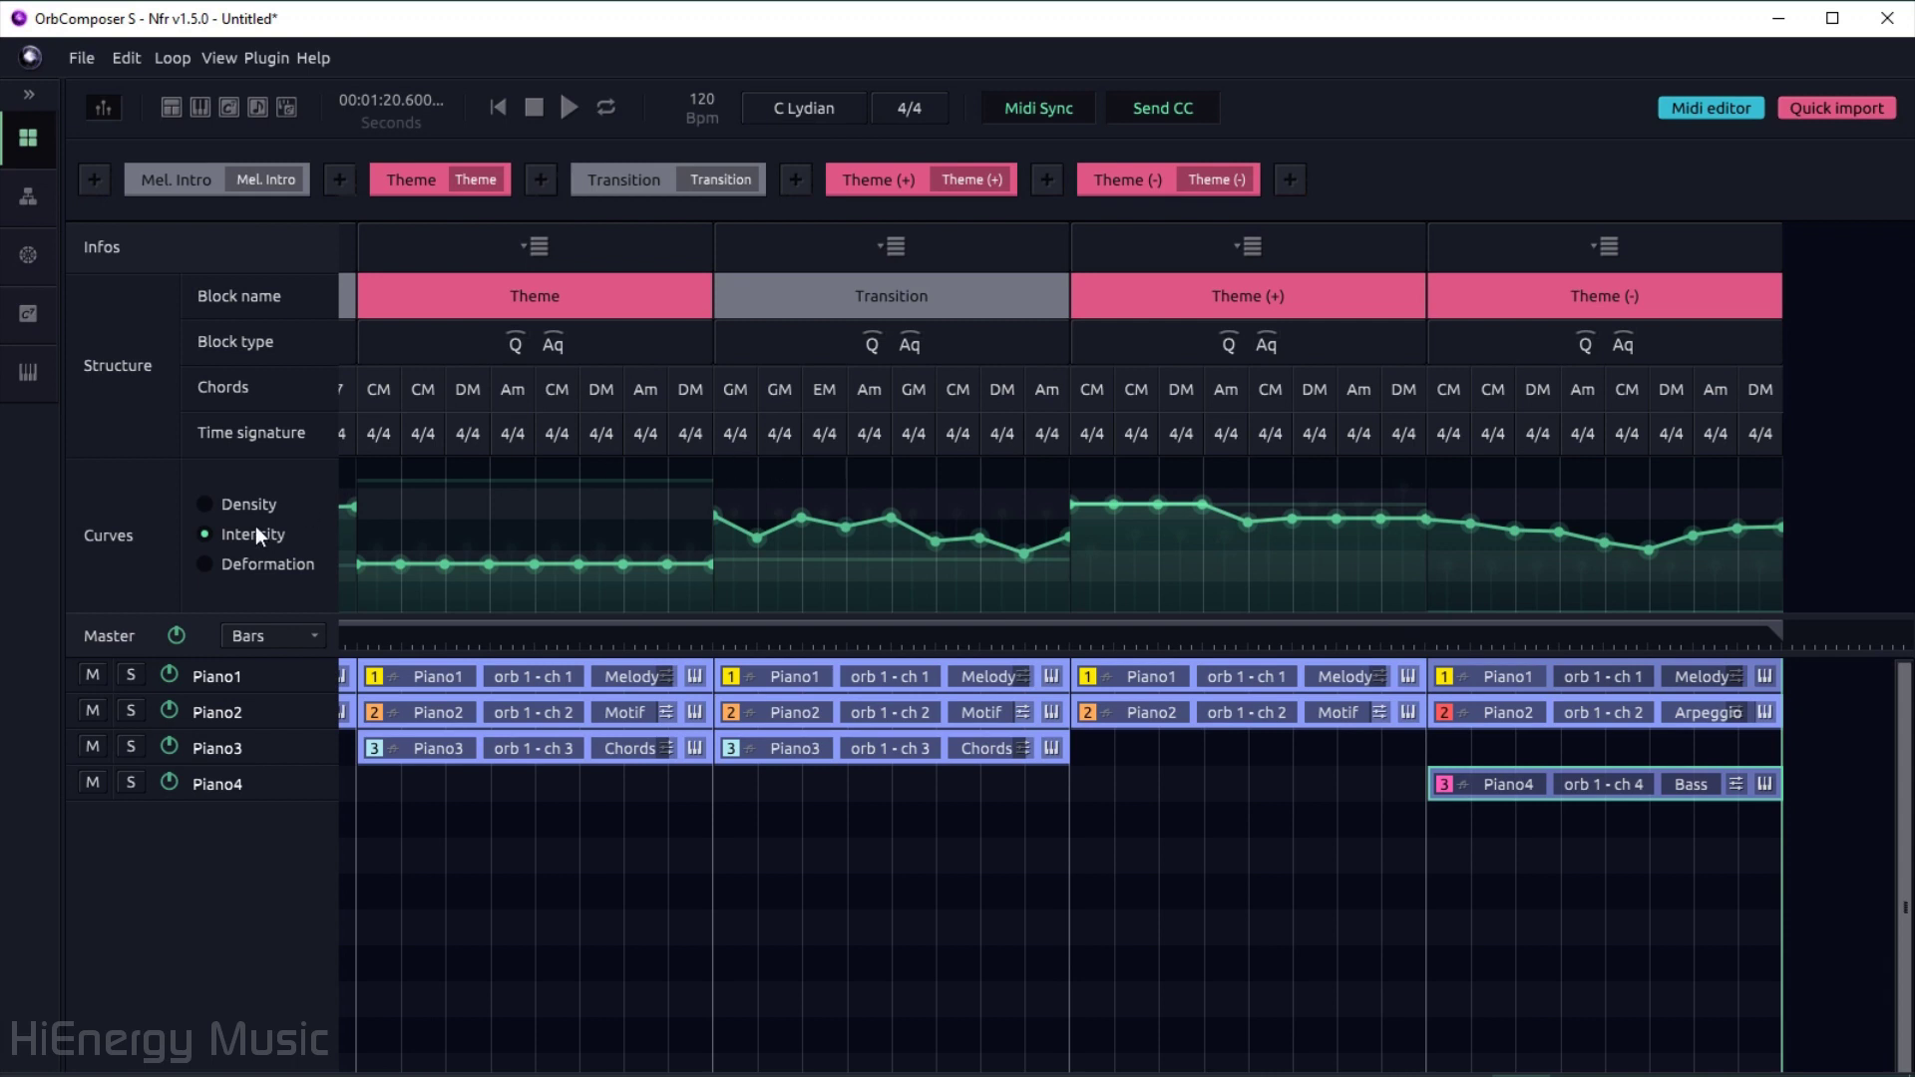
- Raise the deformation values towards the end of the Theme (-) block and play from the end of Theme (+)
click(237, 502)
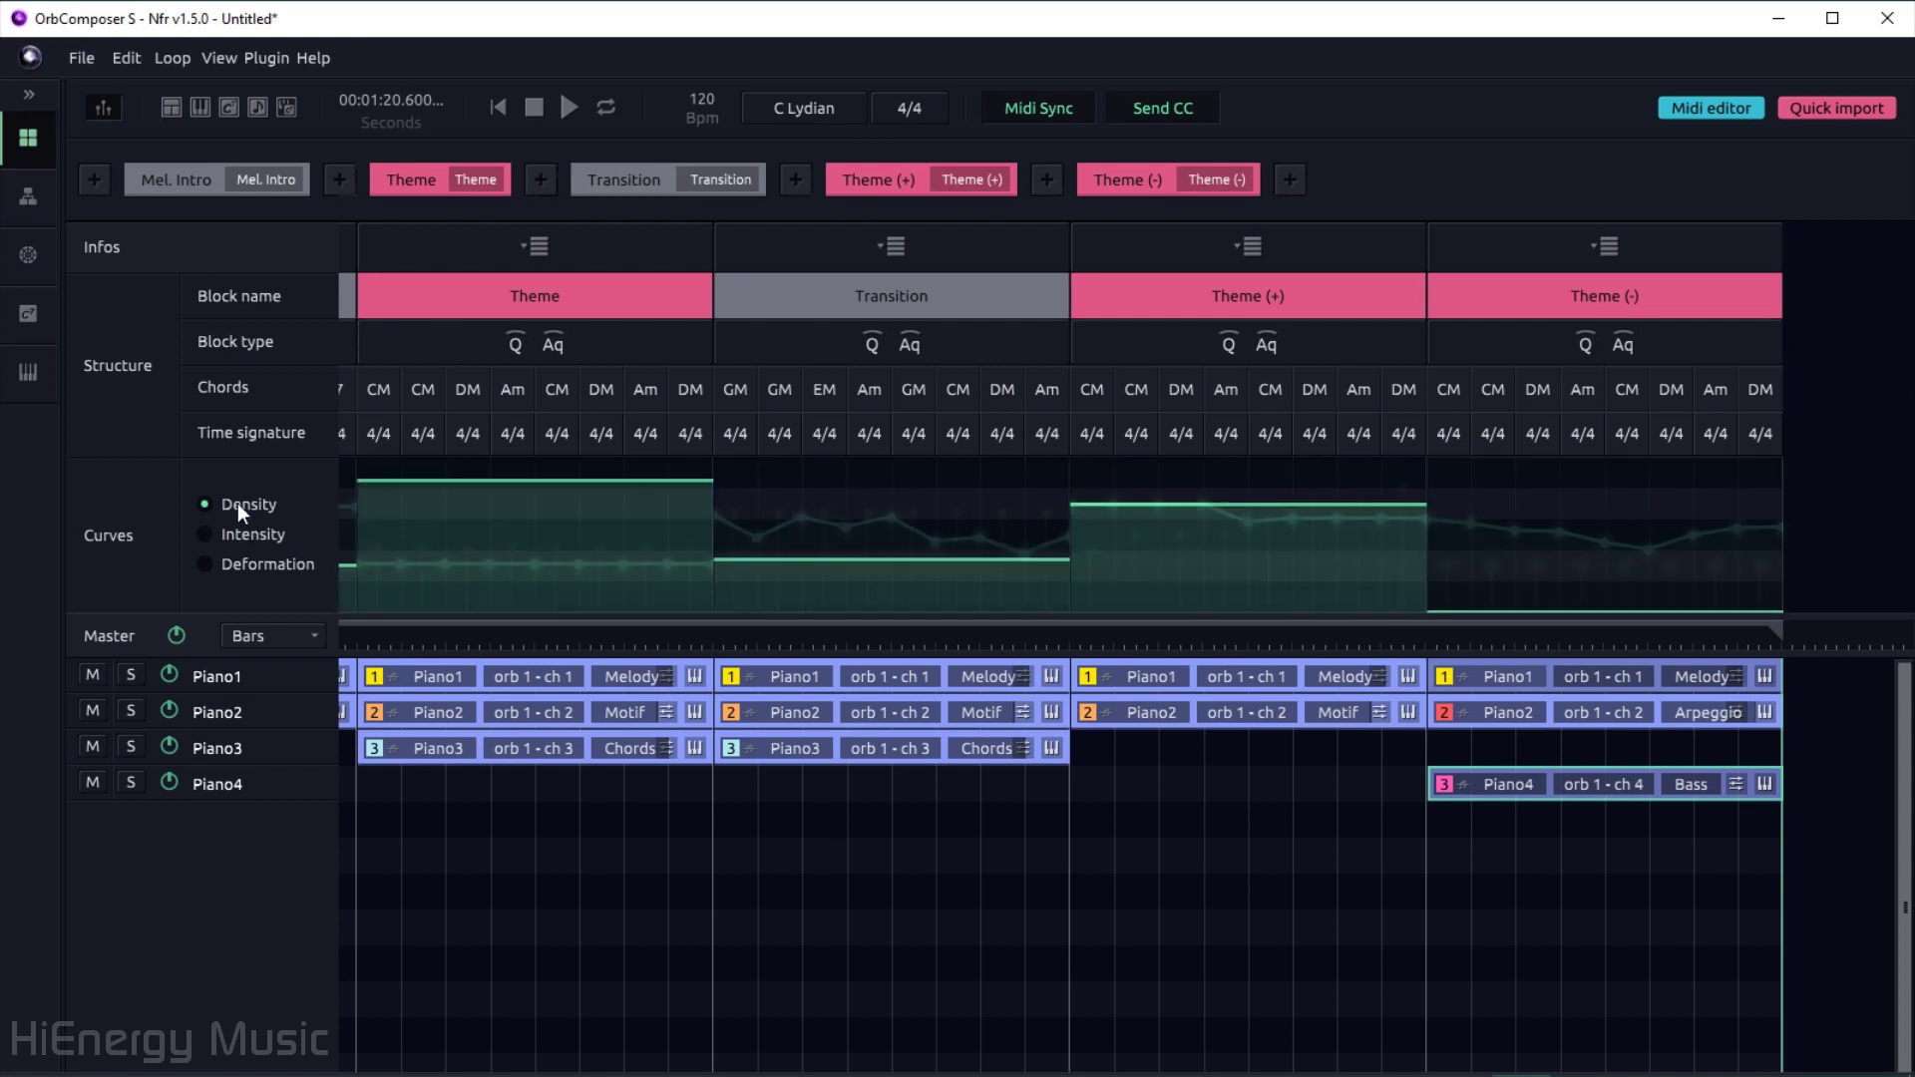
click(236, 537)
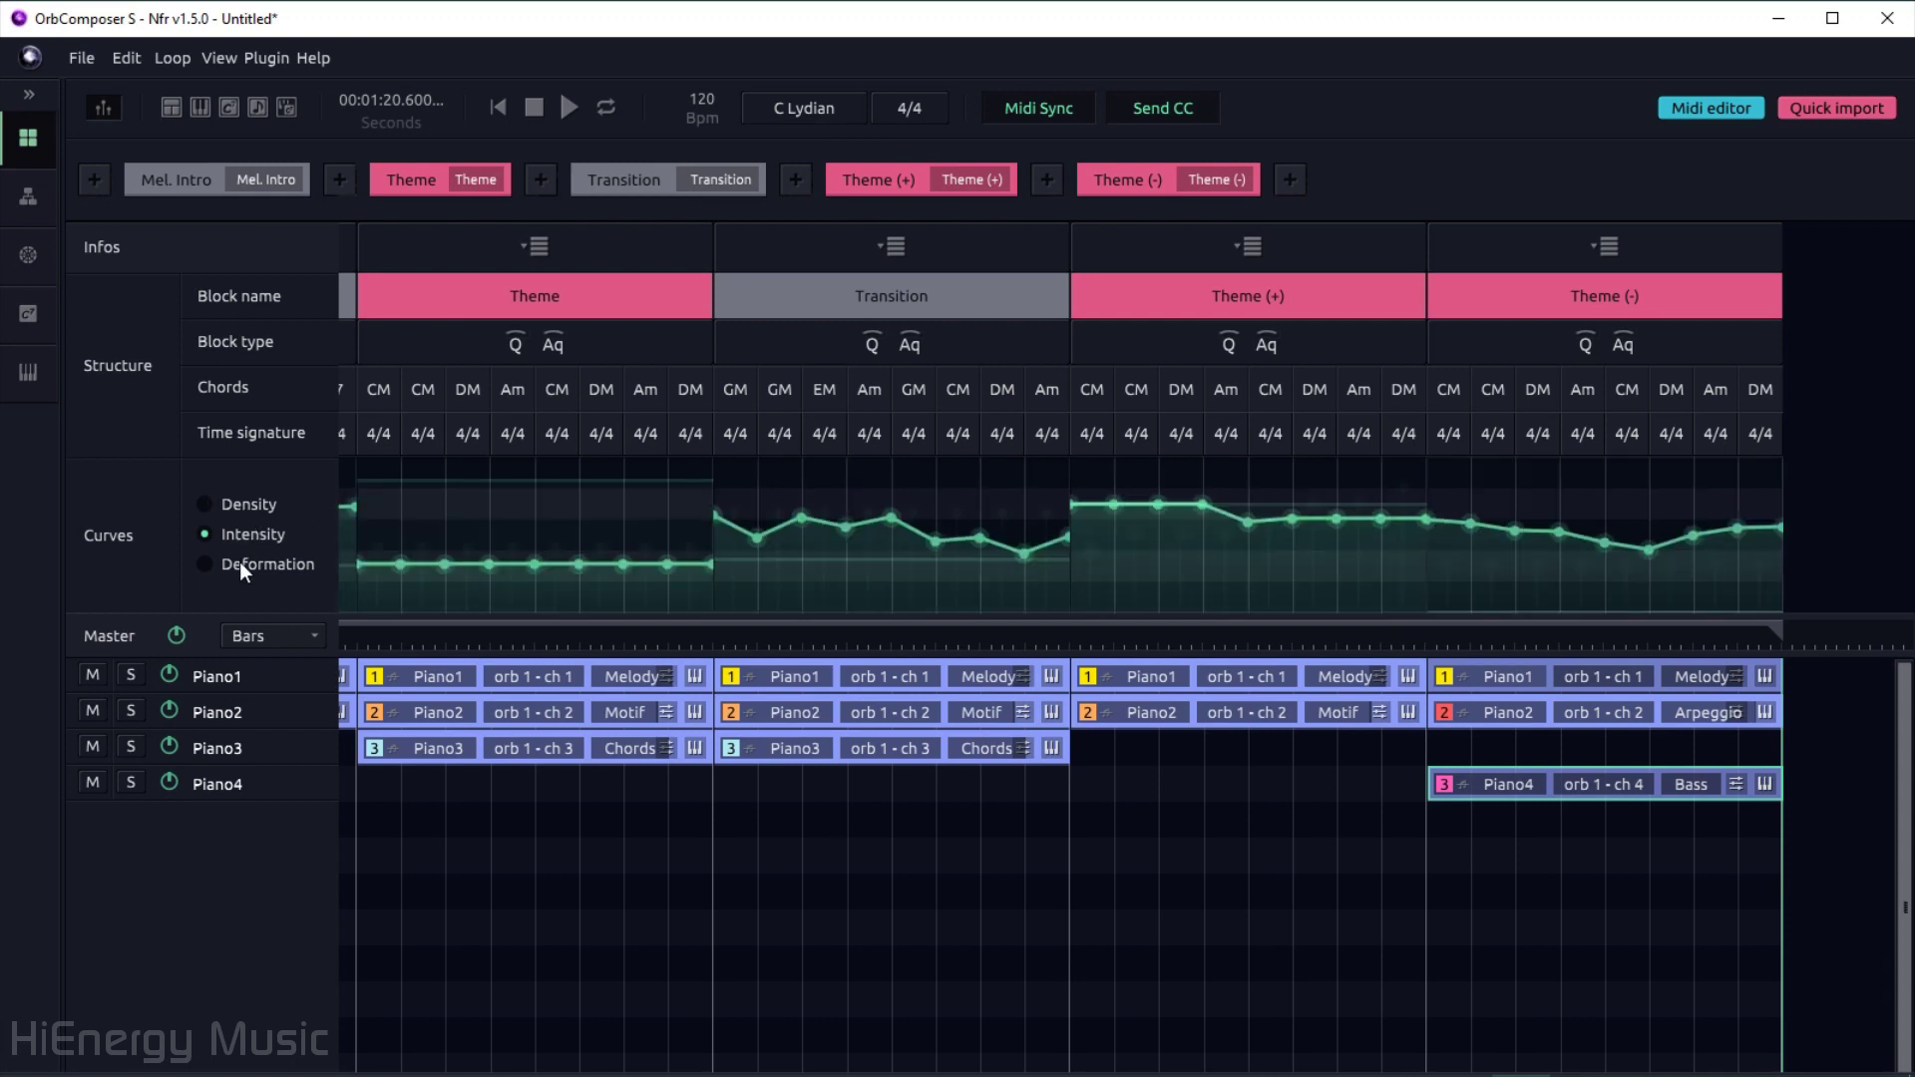
click(239, 565)
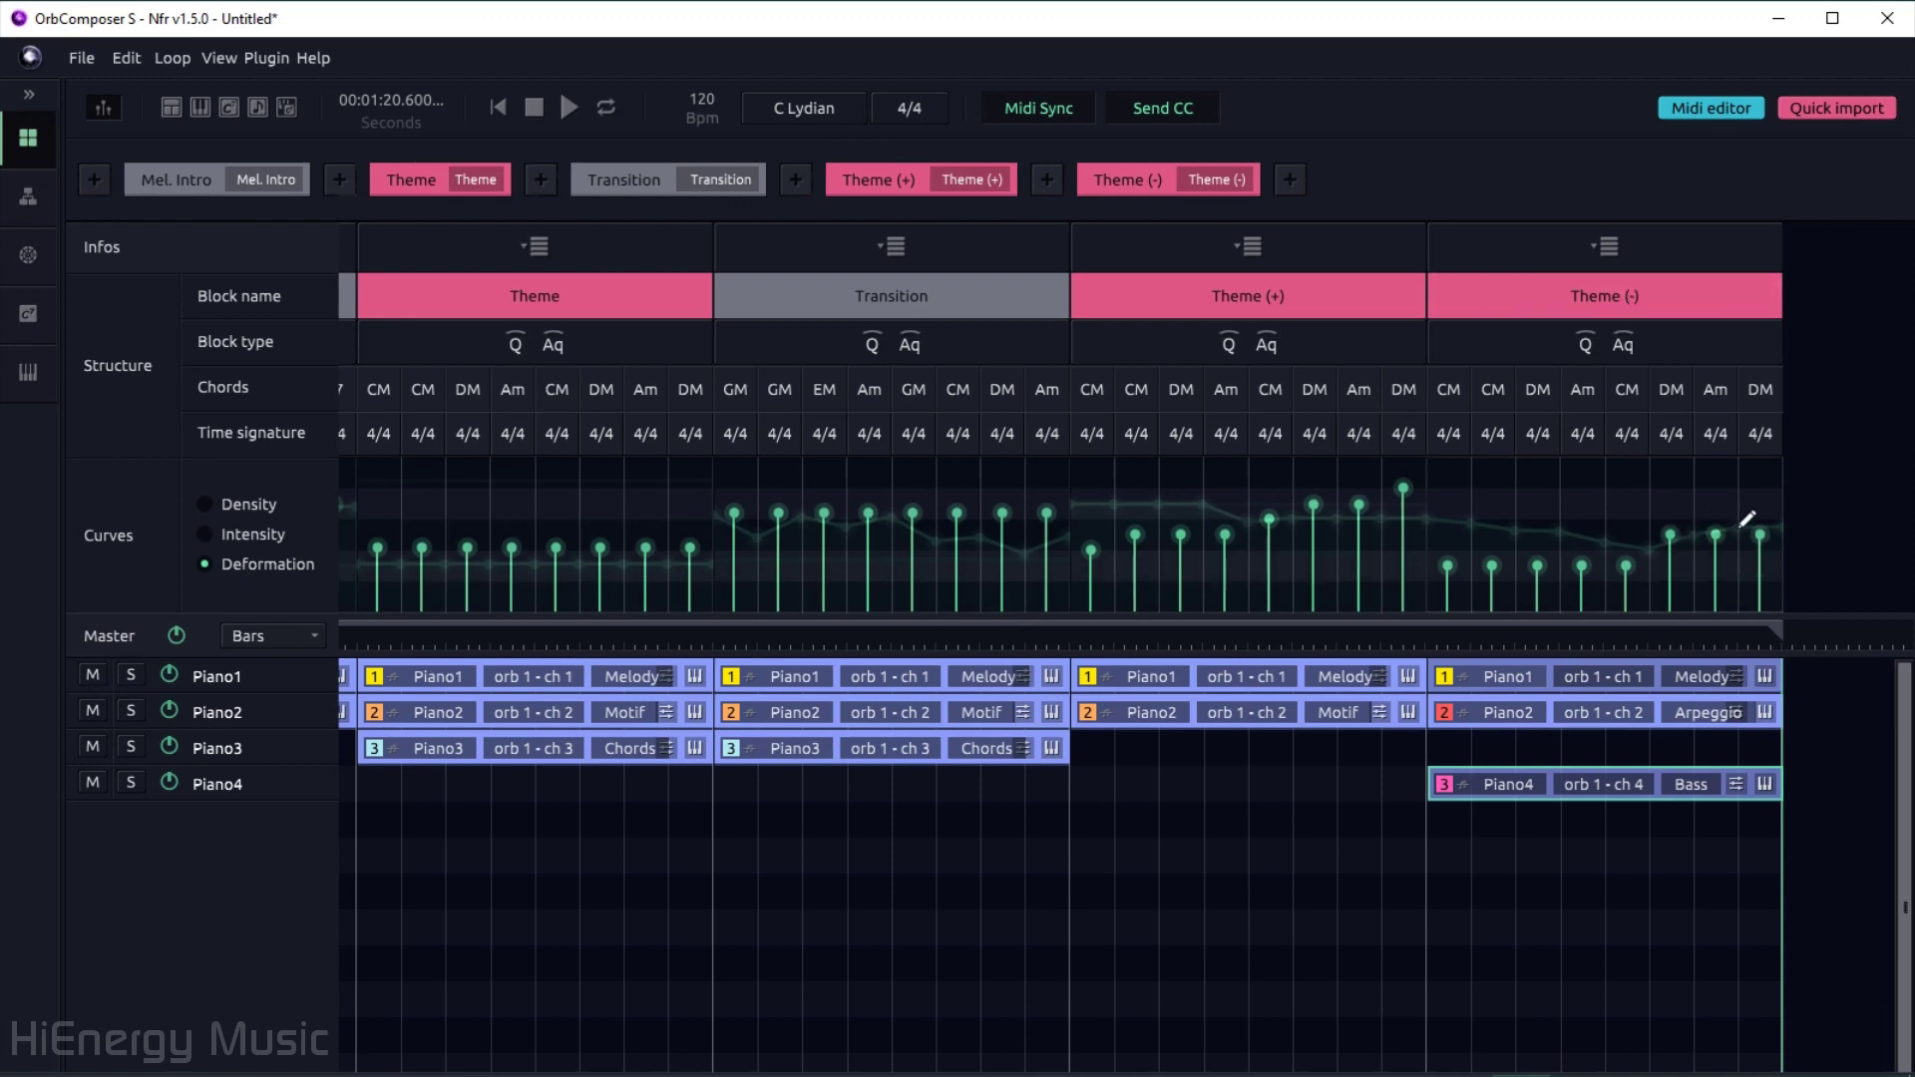
click(1398, 632)
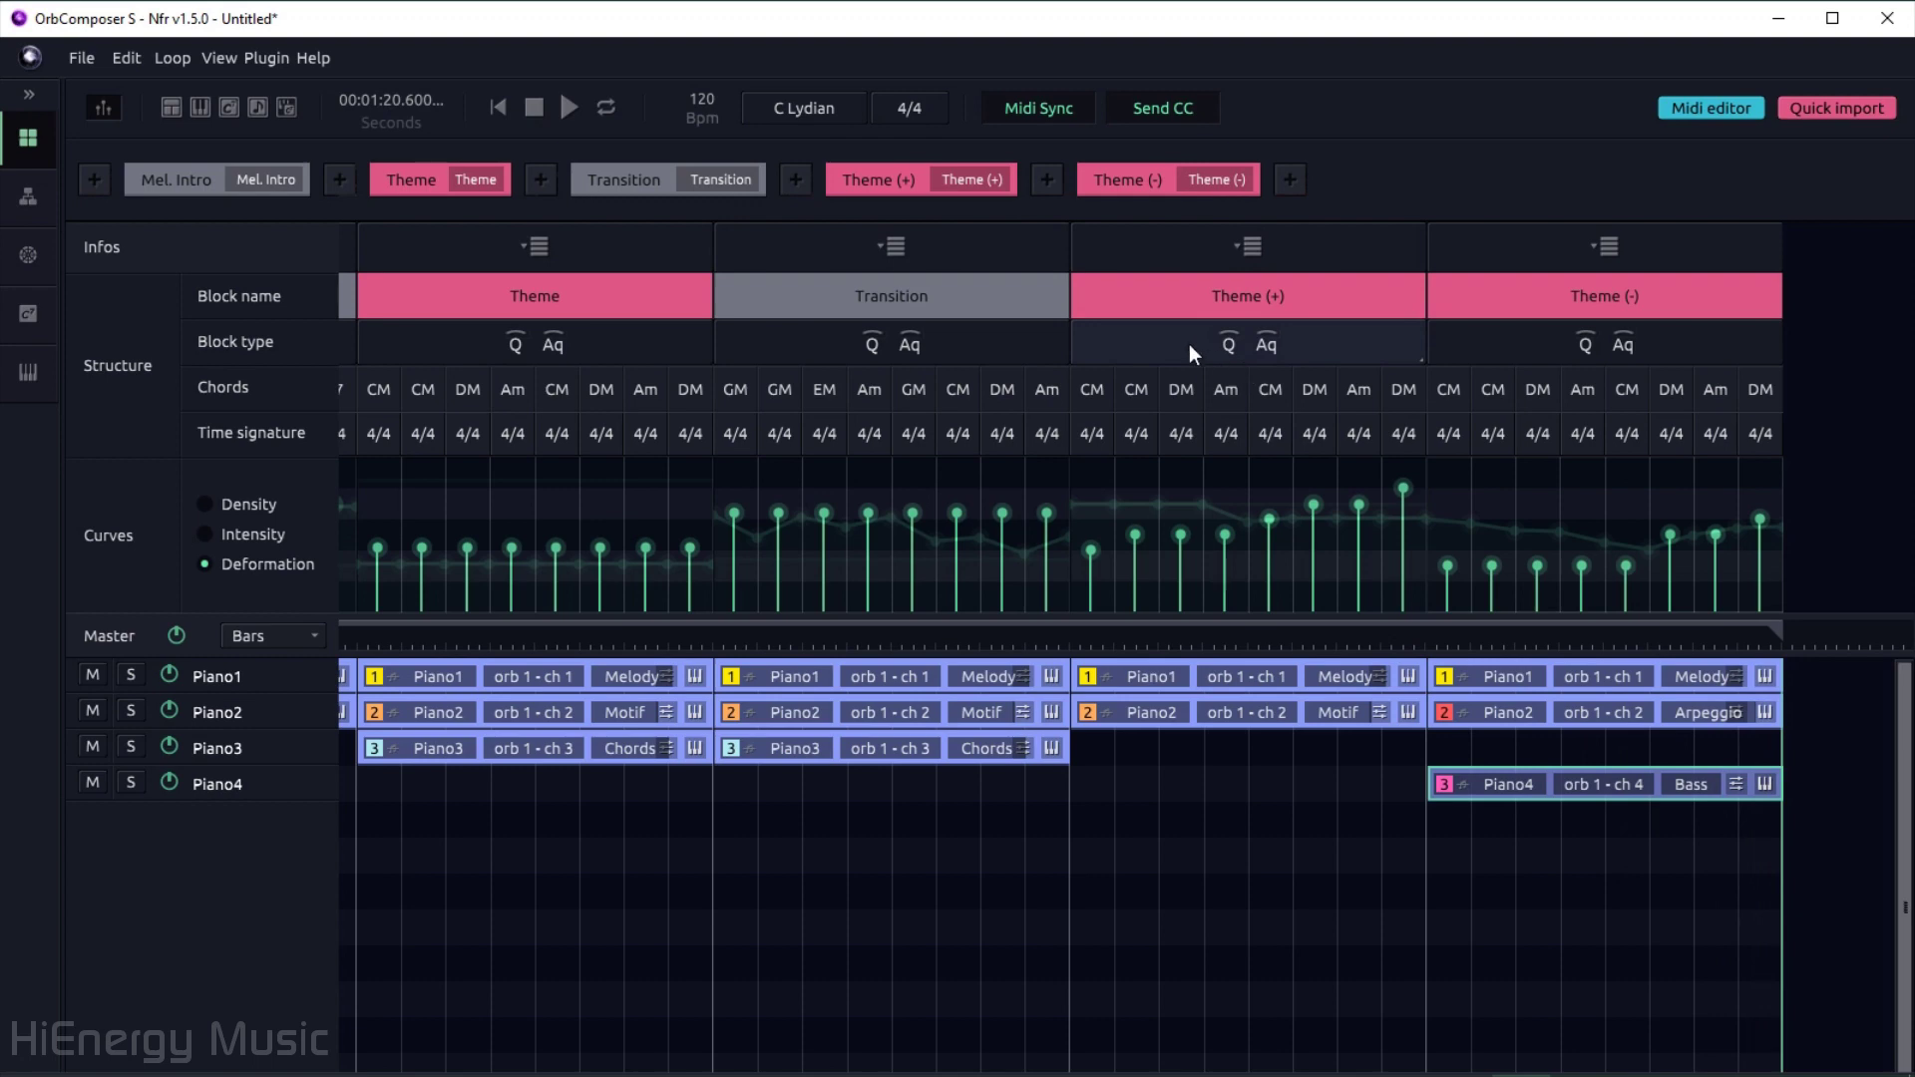
- Append a Transition block and a Melodic End block after Theme (-), and play the arrangement from the end of Theme (-)
click(29, 98)
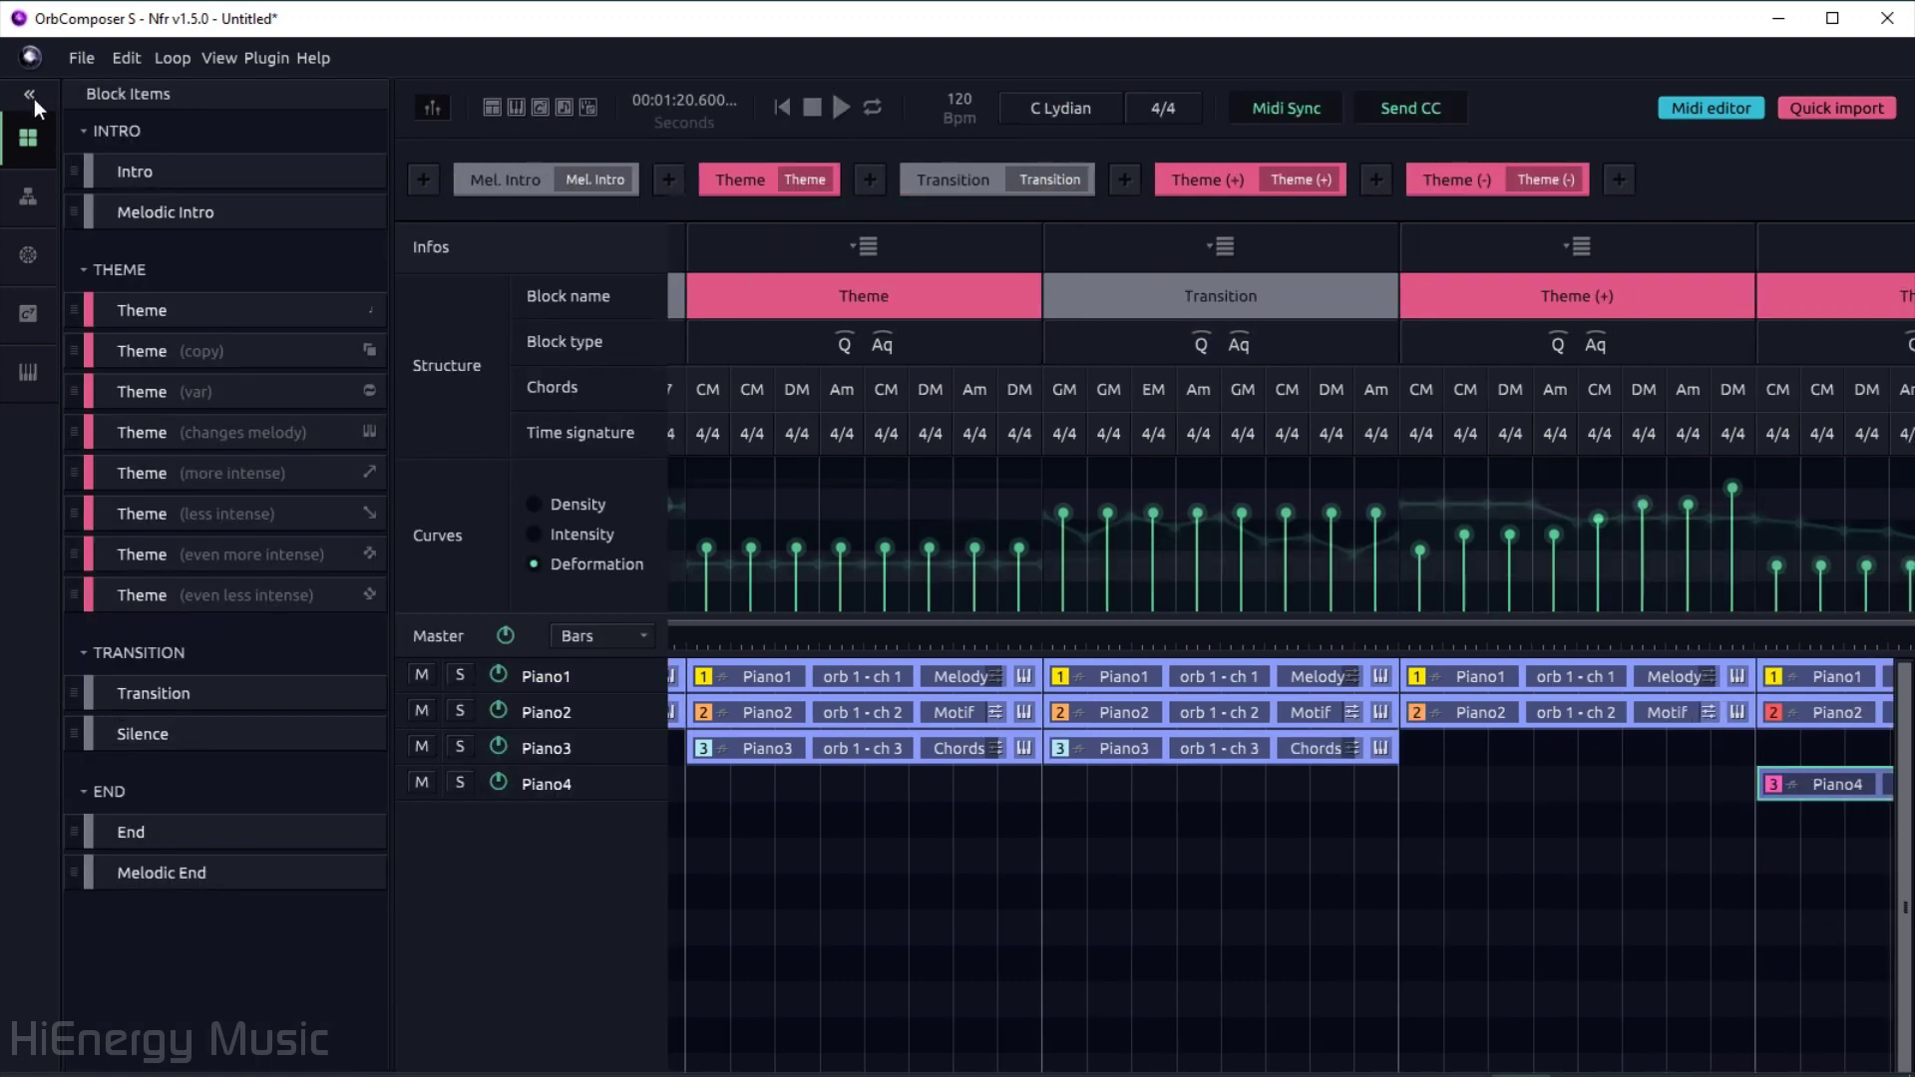
scroll(800, 362, down, 3)
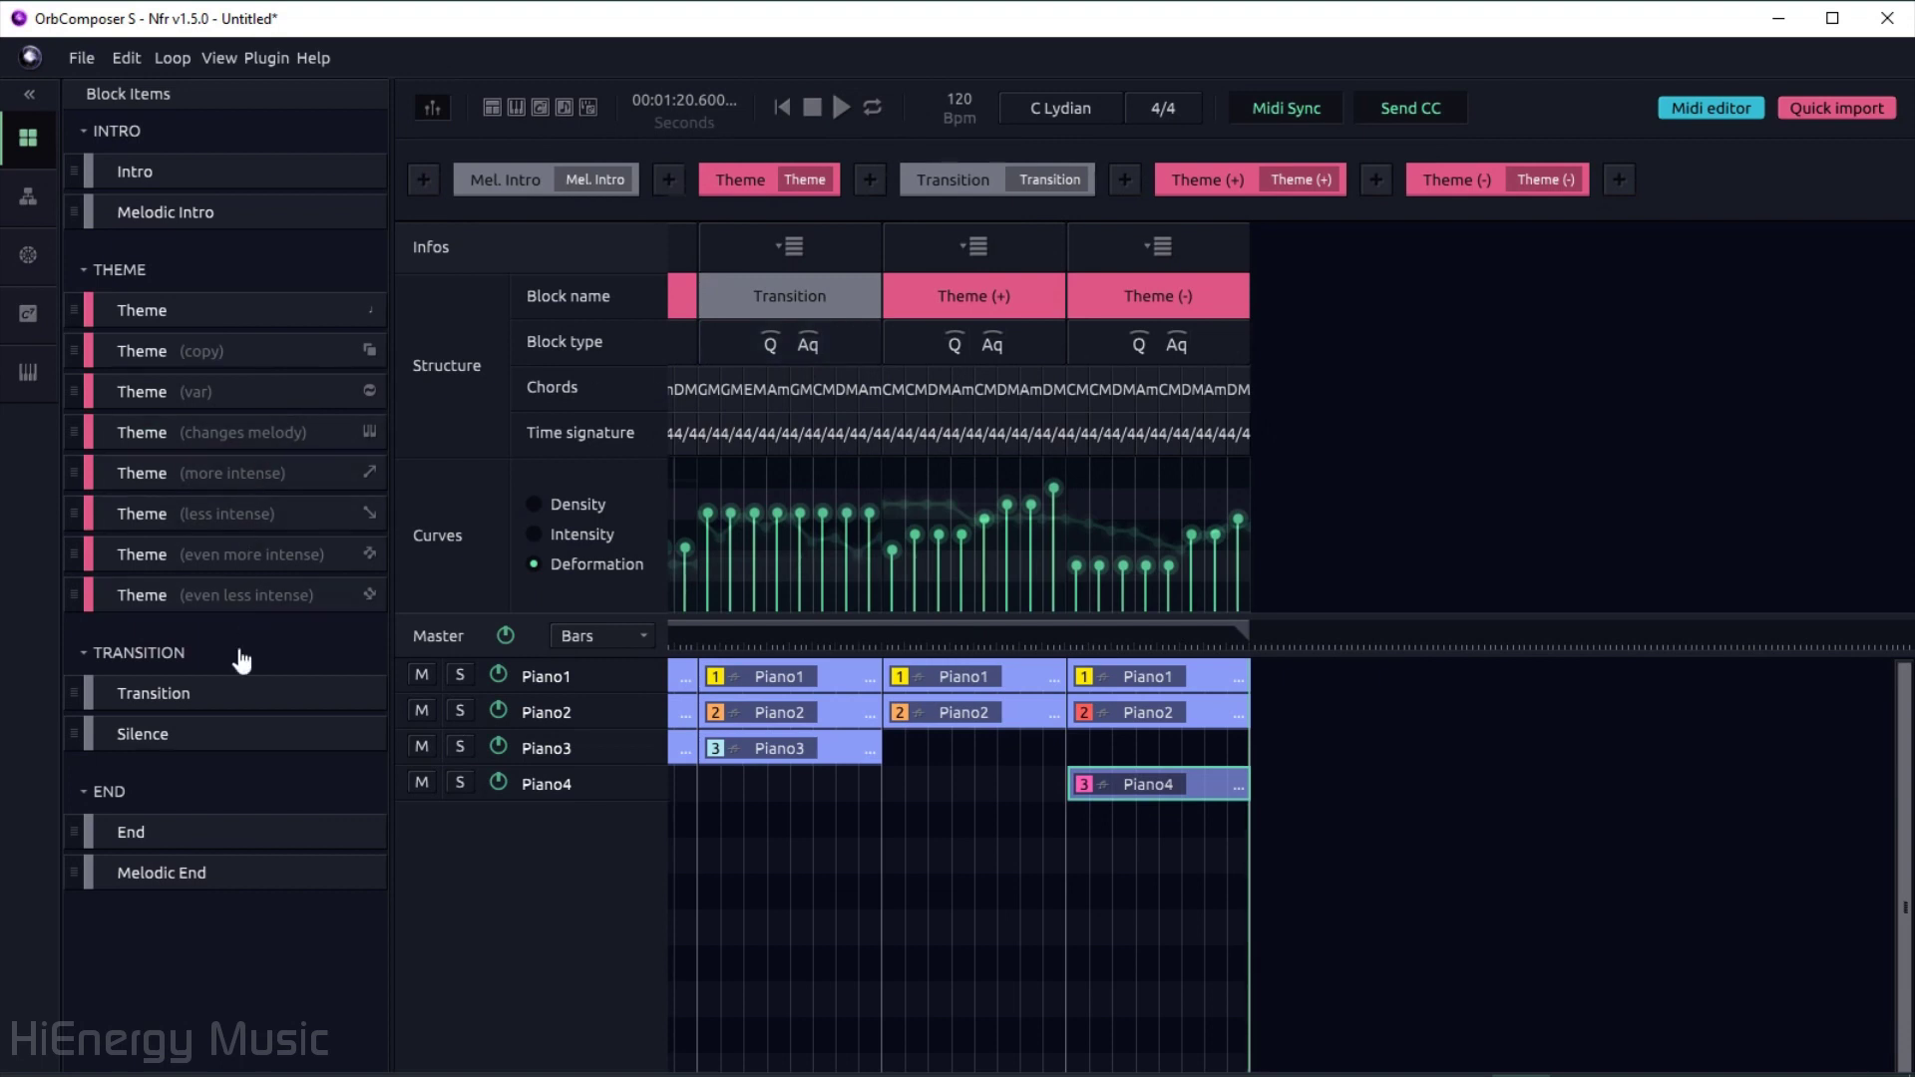
drag(200, 693, 1377, 381)
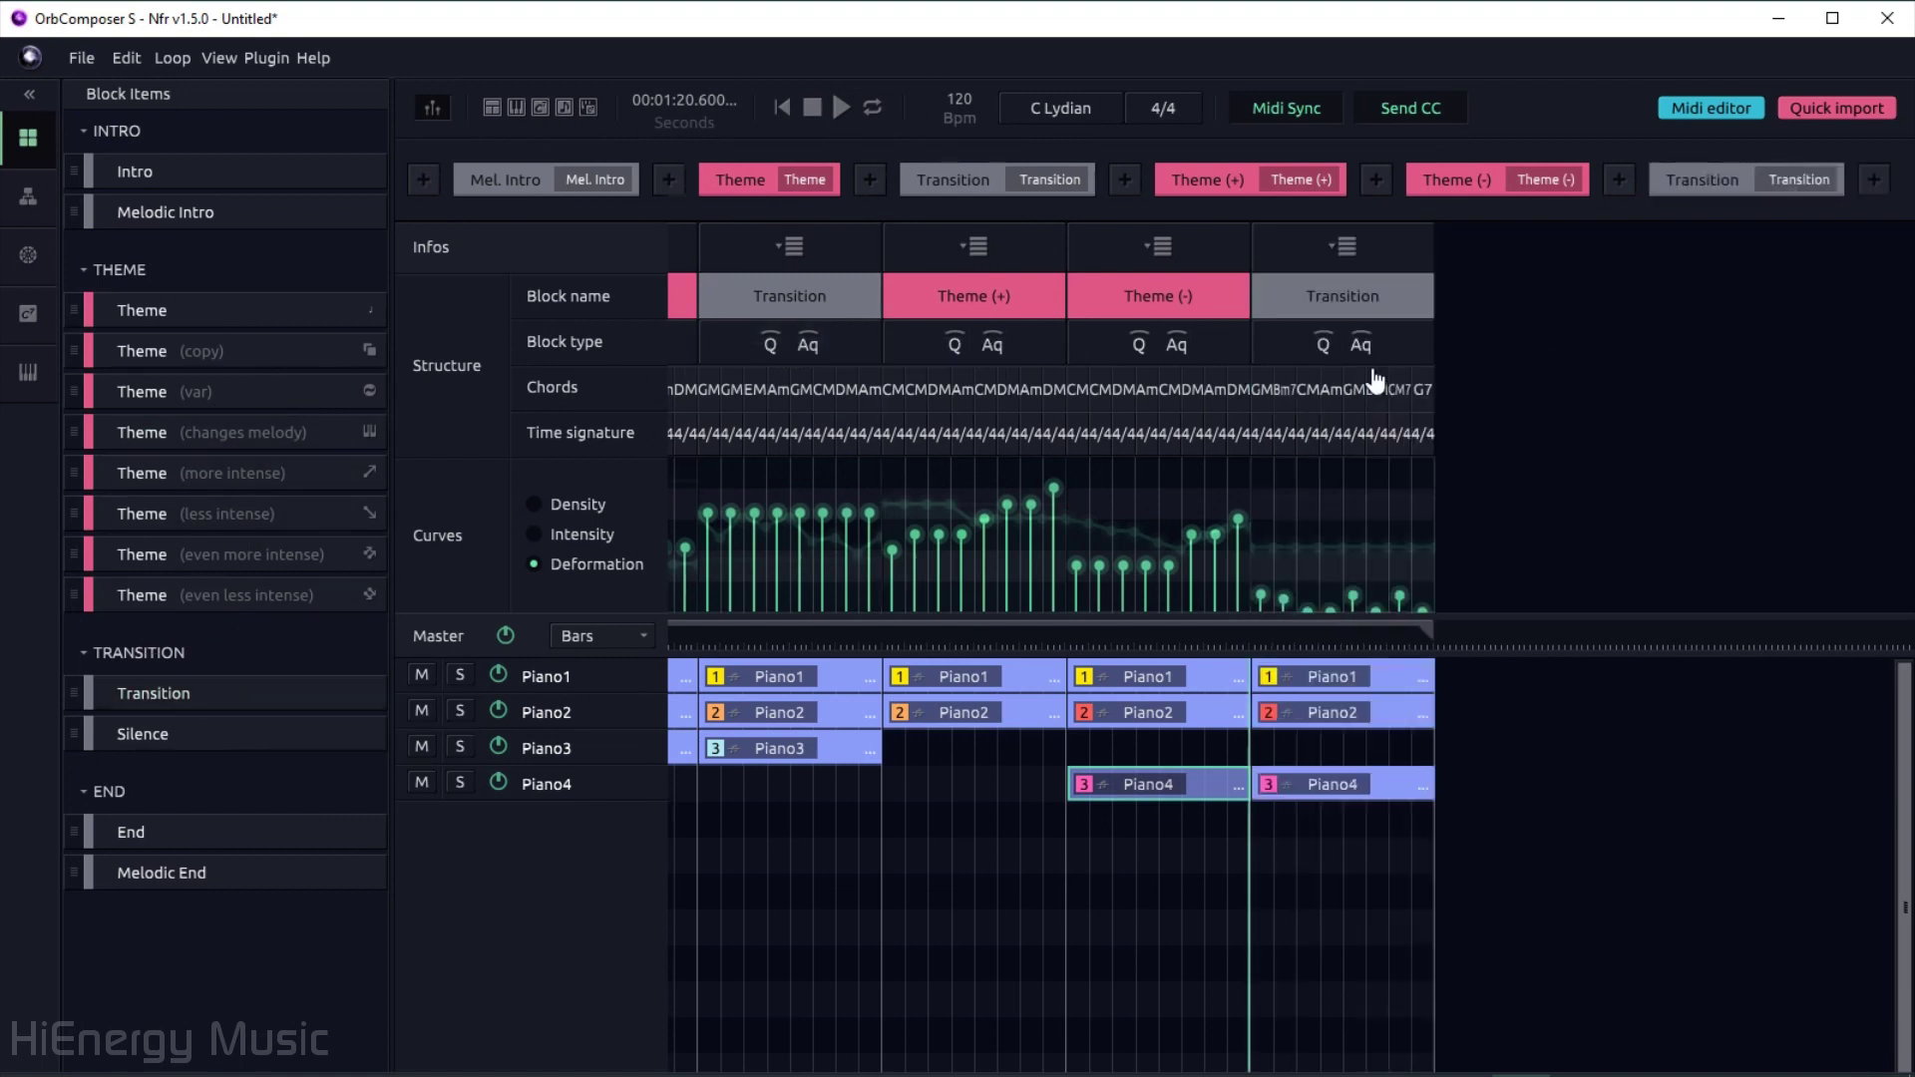
drag(165, 877, 1510, 477)
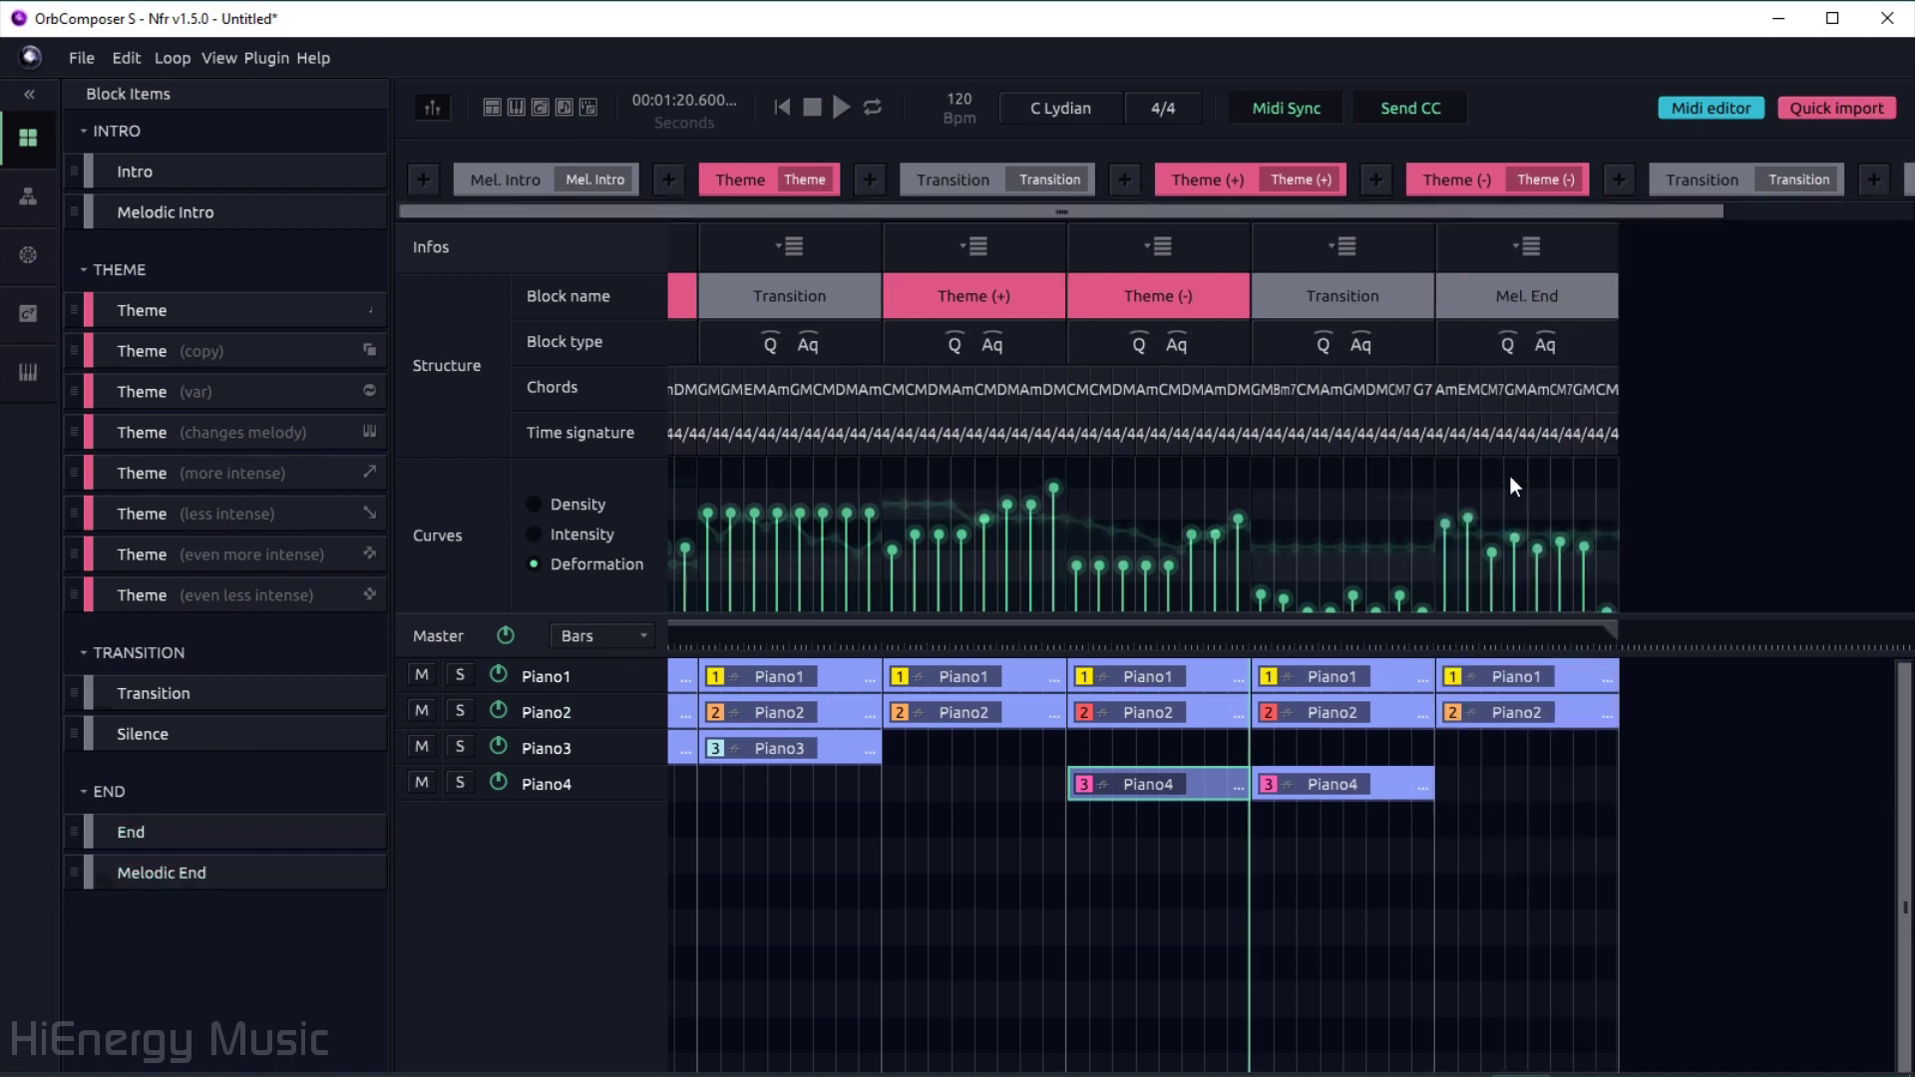
click(1204, 646)
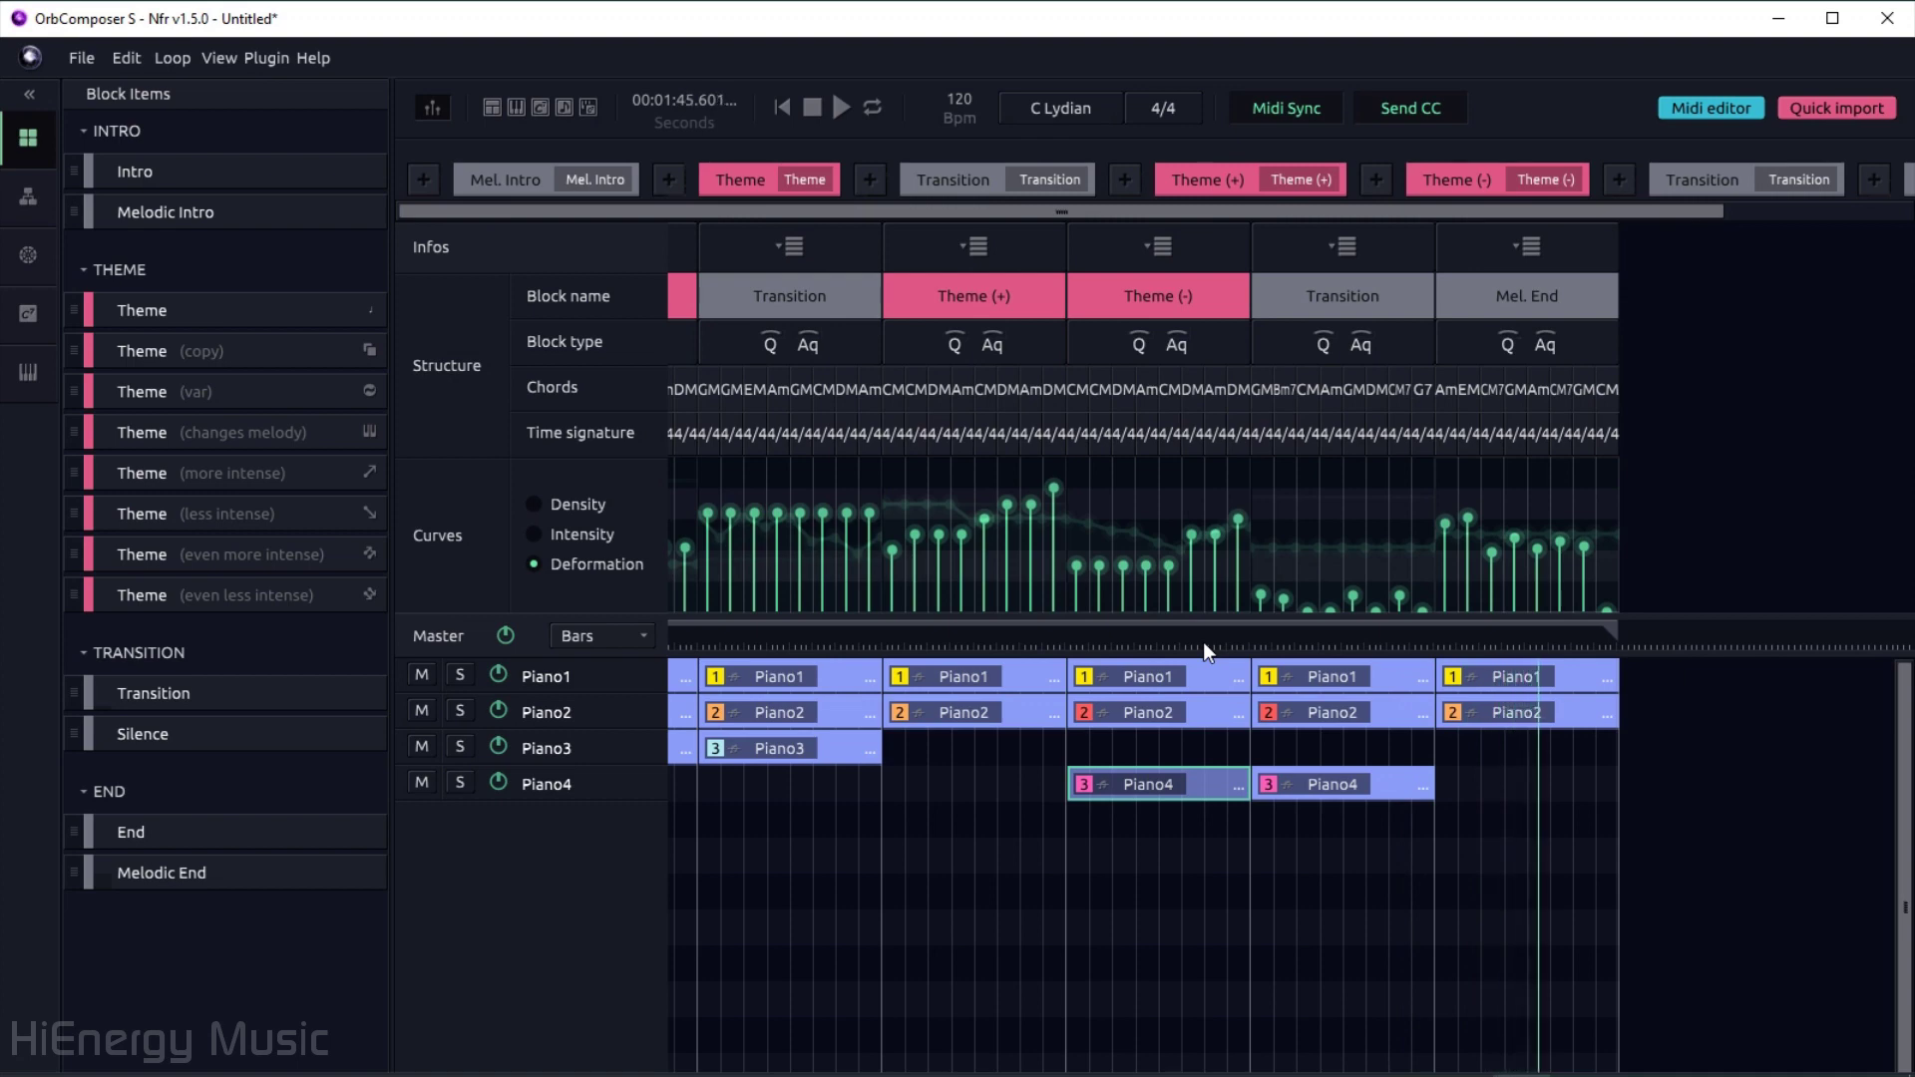
- Raise the Mel. End block's density slightly so that Piano1, Piano2 and Piano3 play in it, and play from the end of the preceding Transition
click(584, 500)
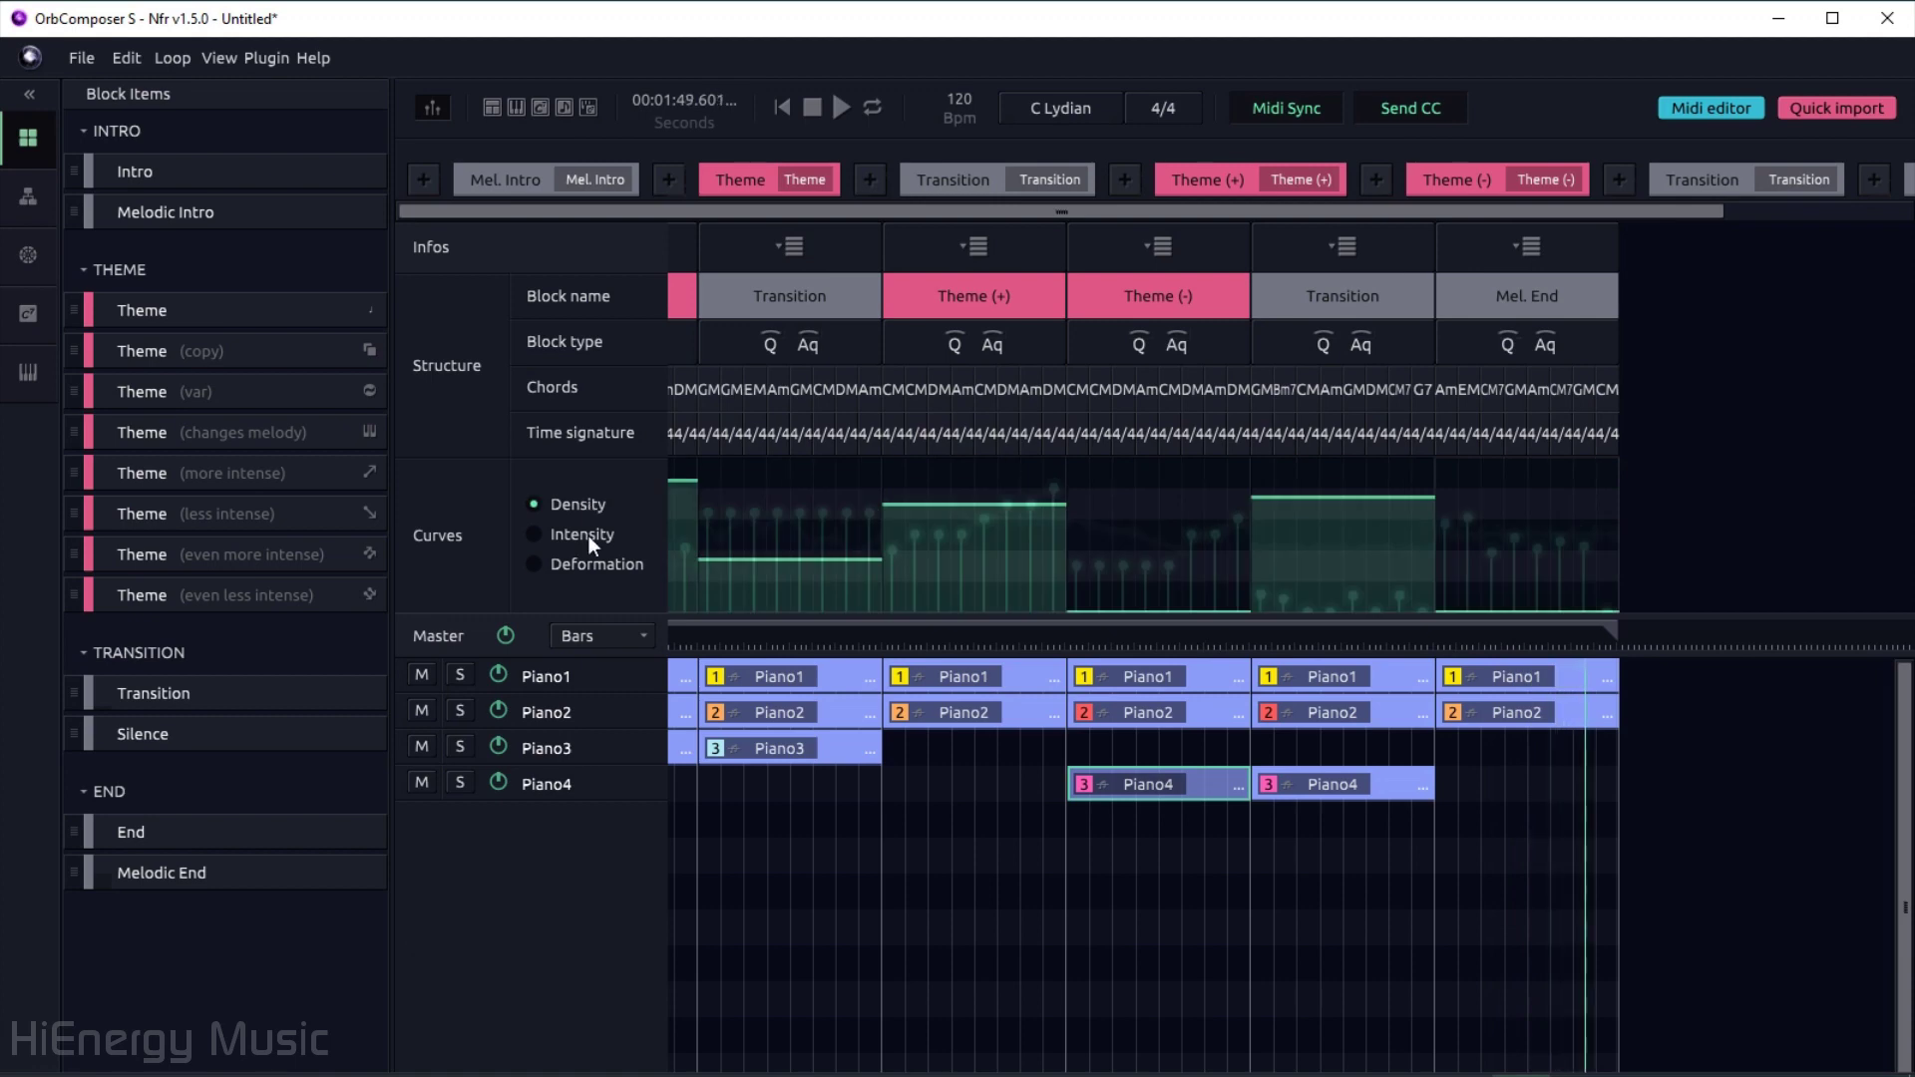
click(588, 536)
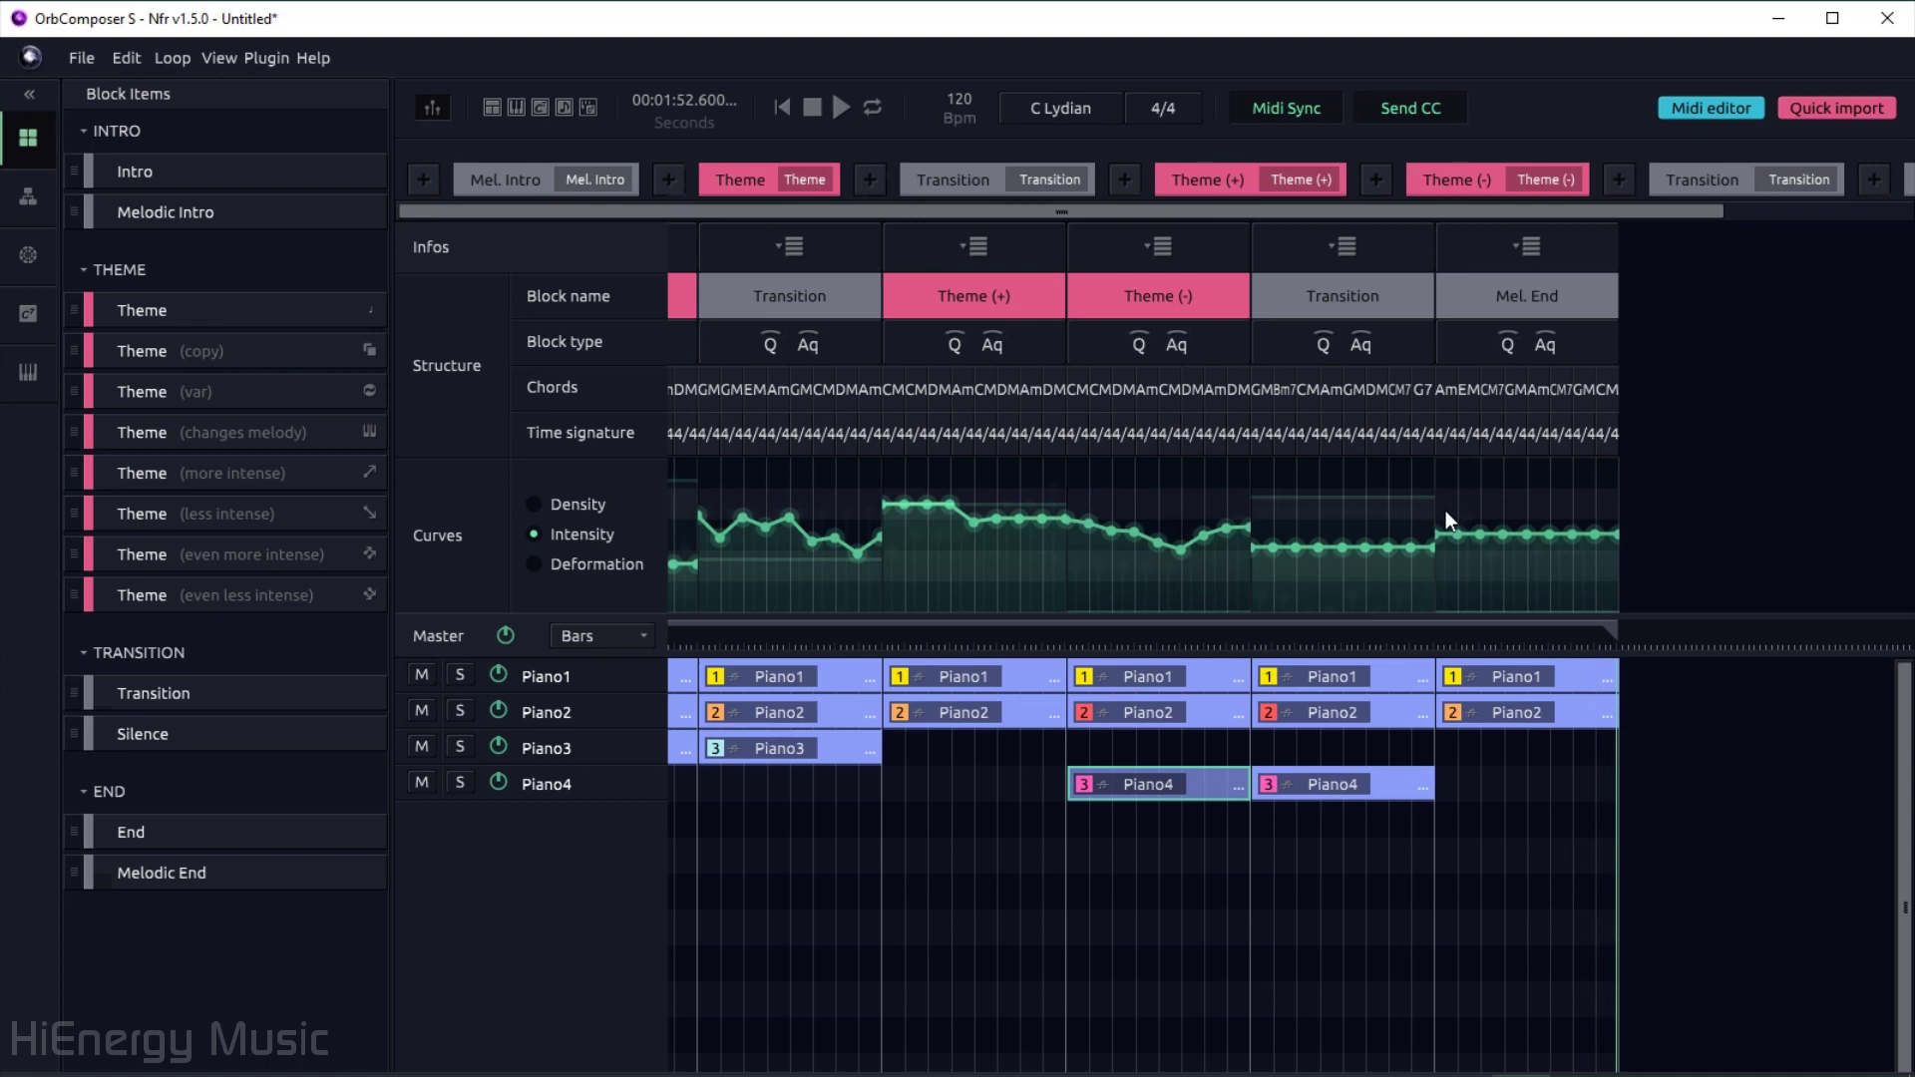
click(613, 566)
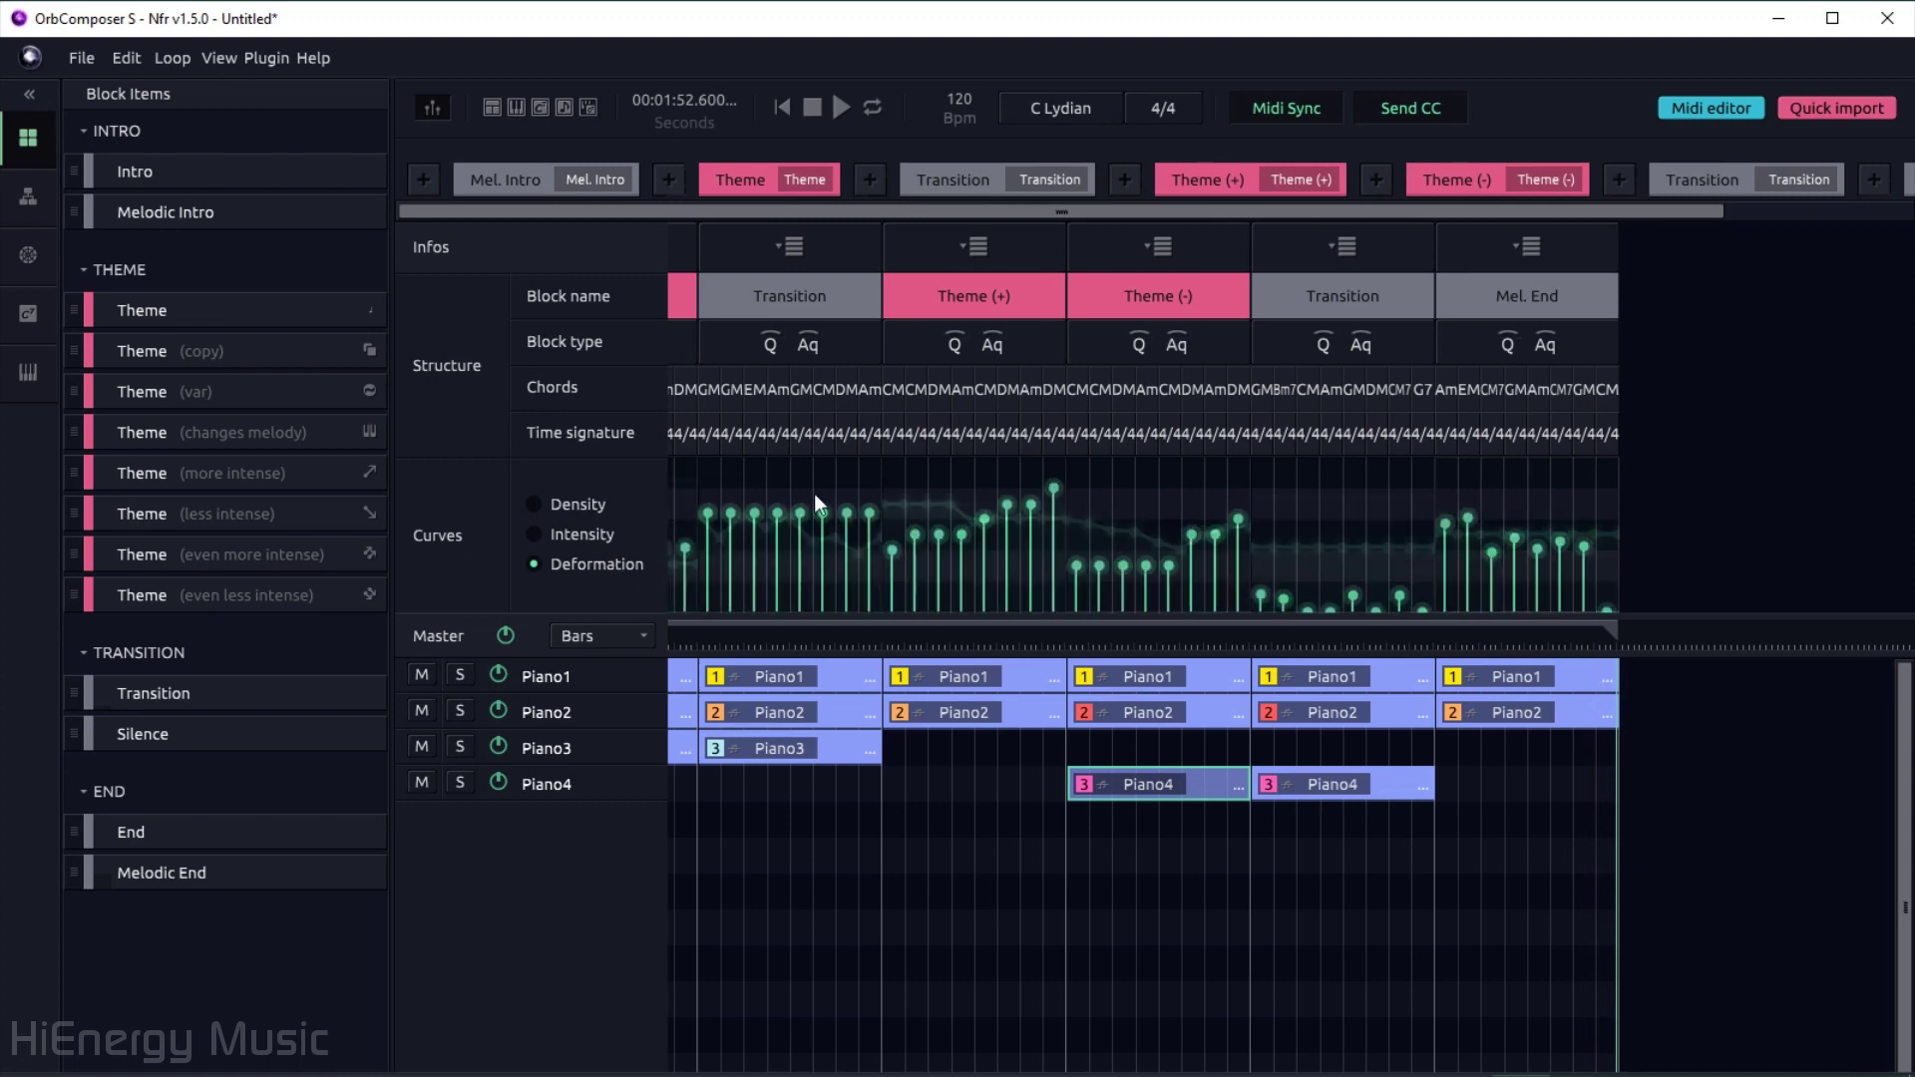
click(586, 505)
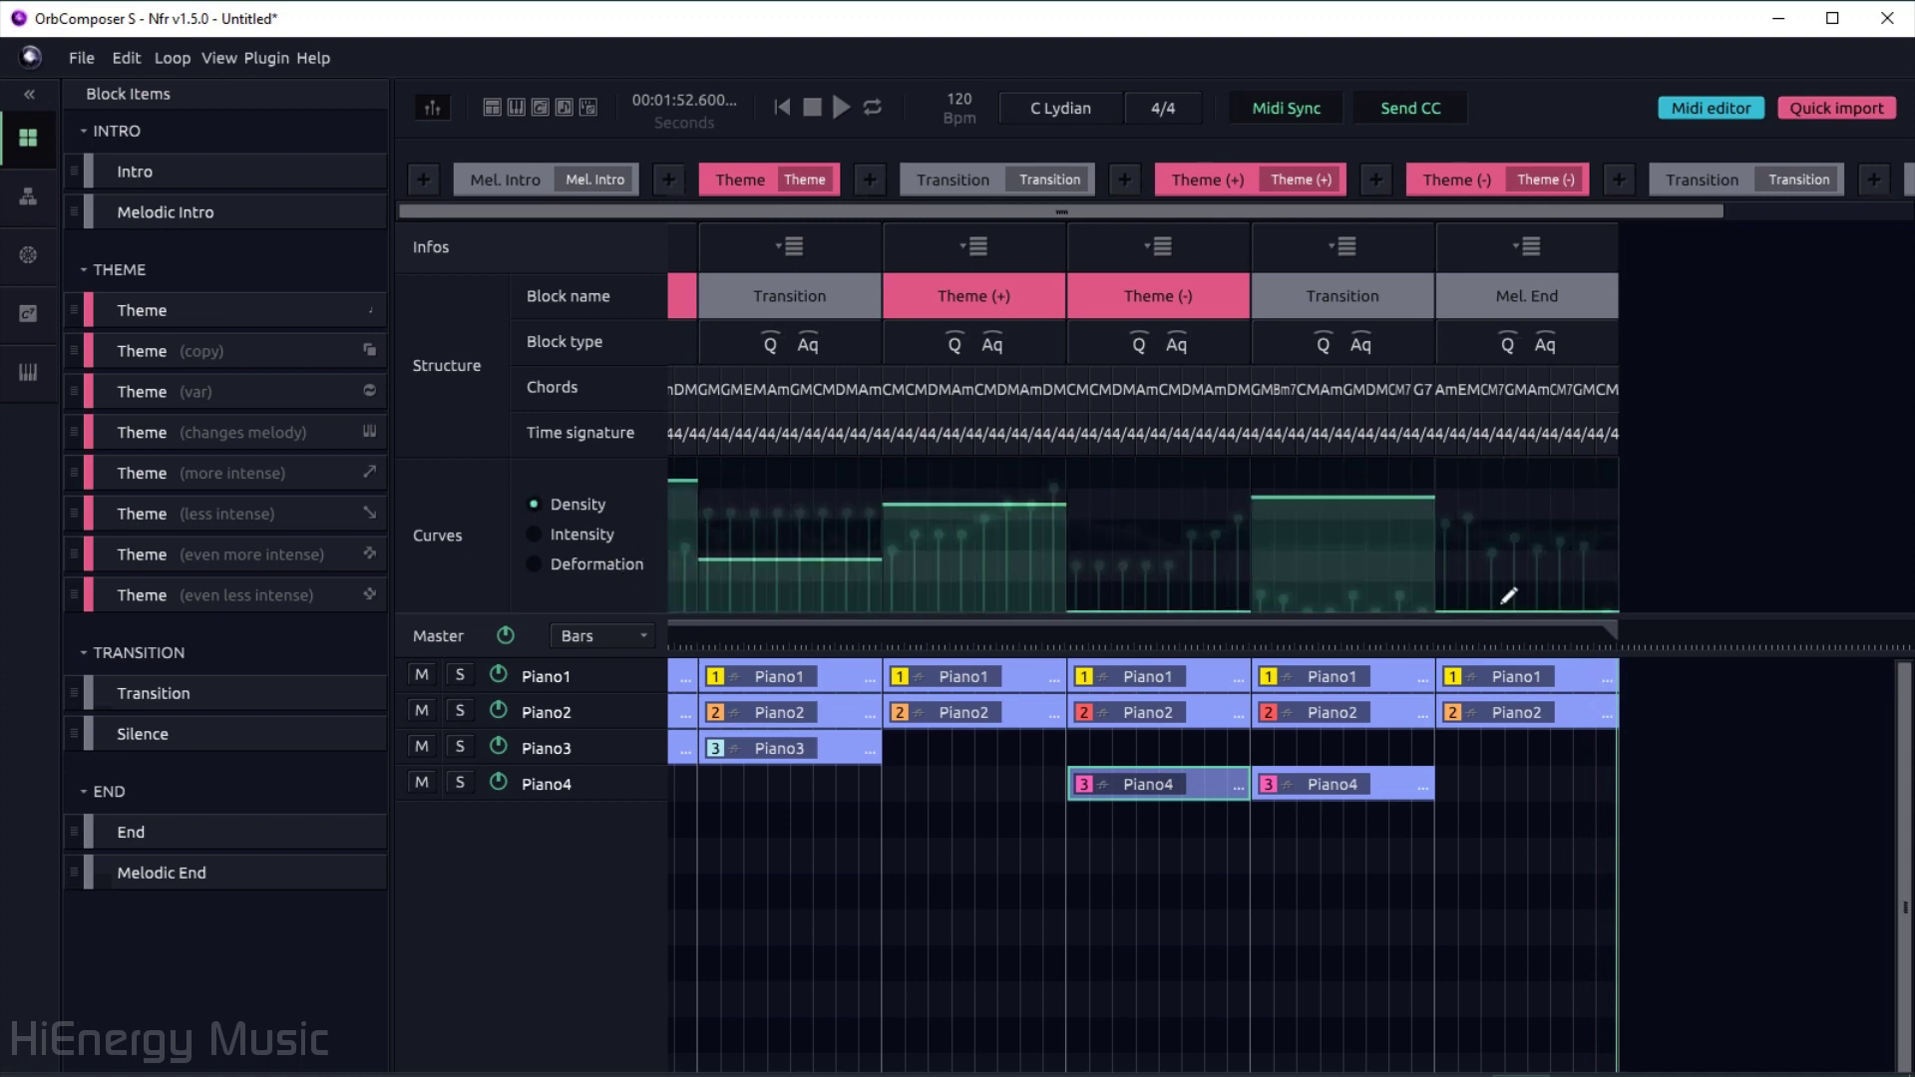
click(1548, 581)
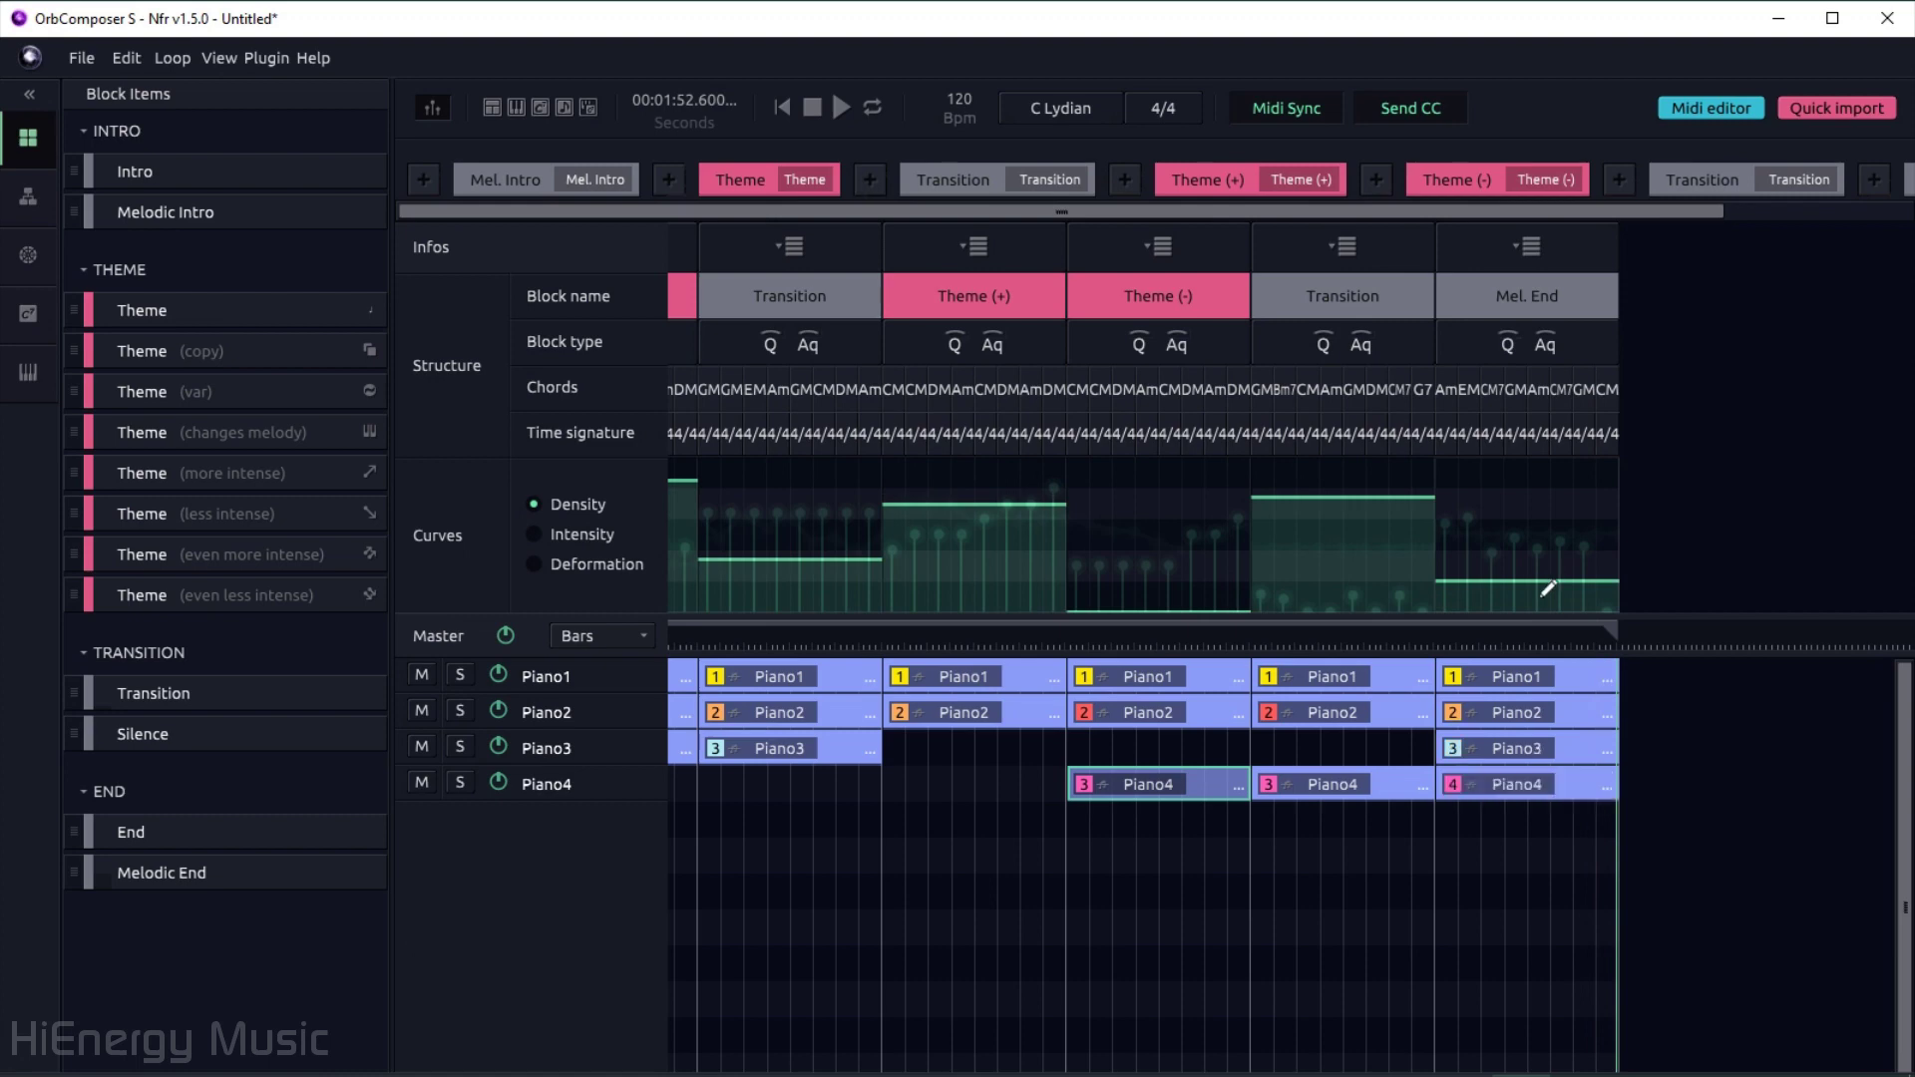
click(1542, 596)
click(1546, 580)
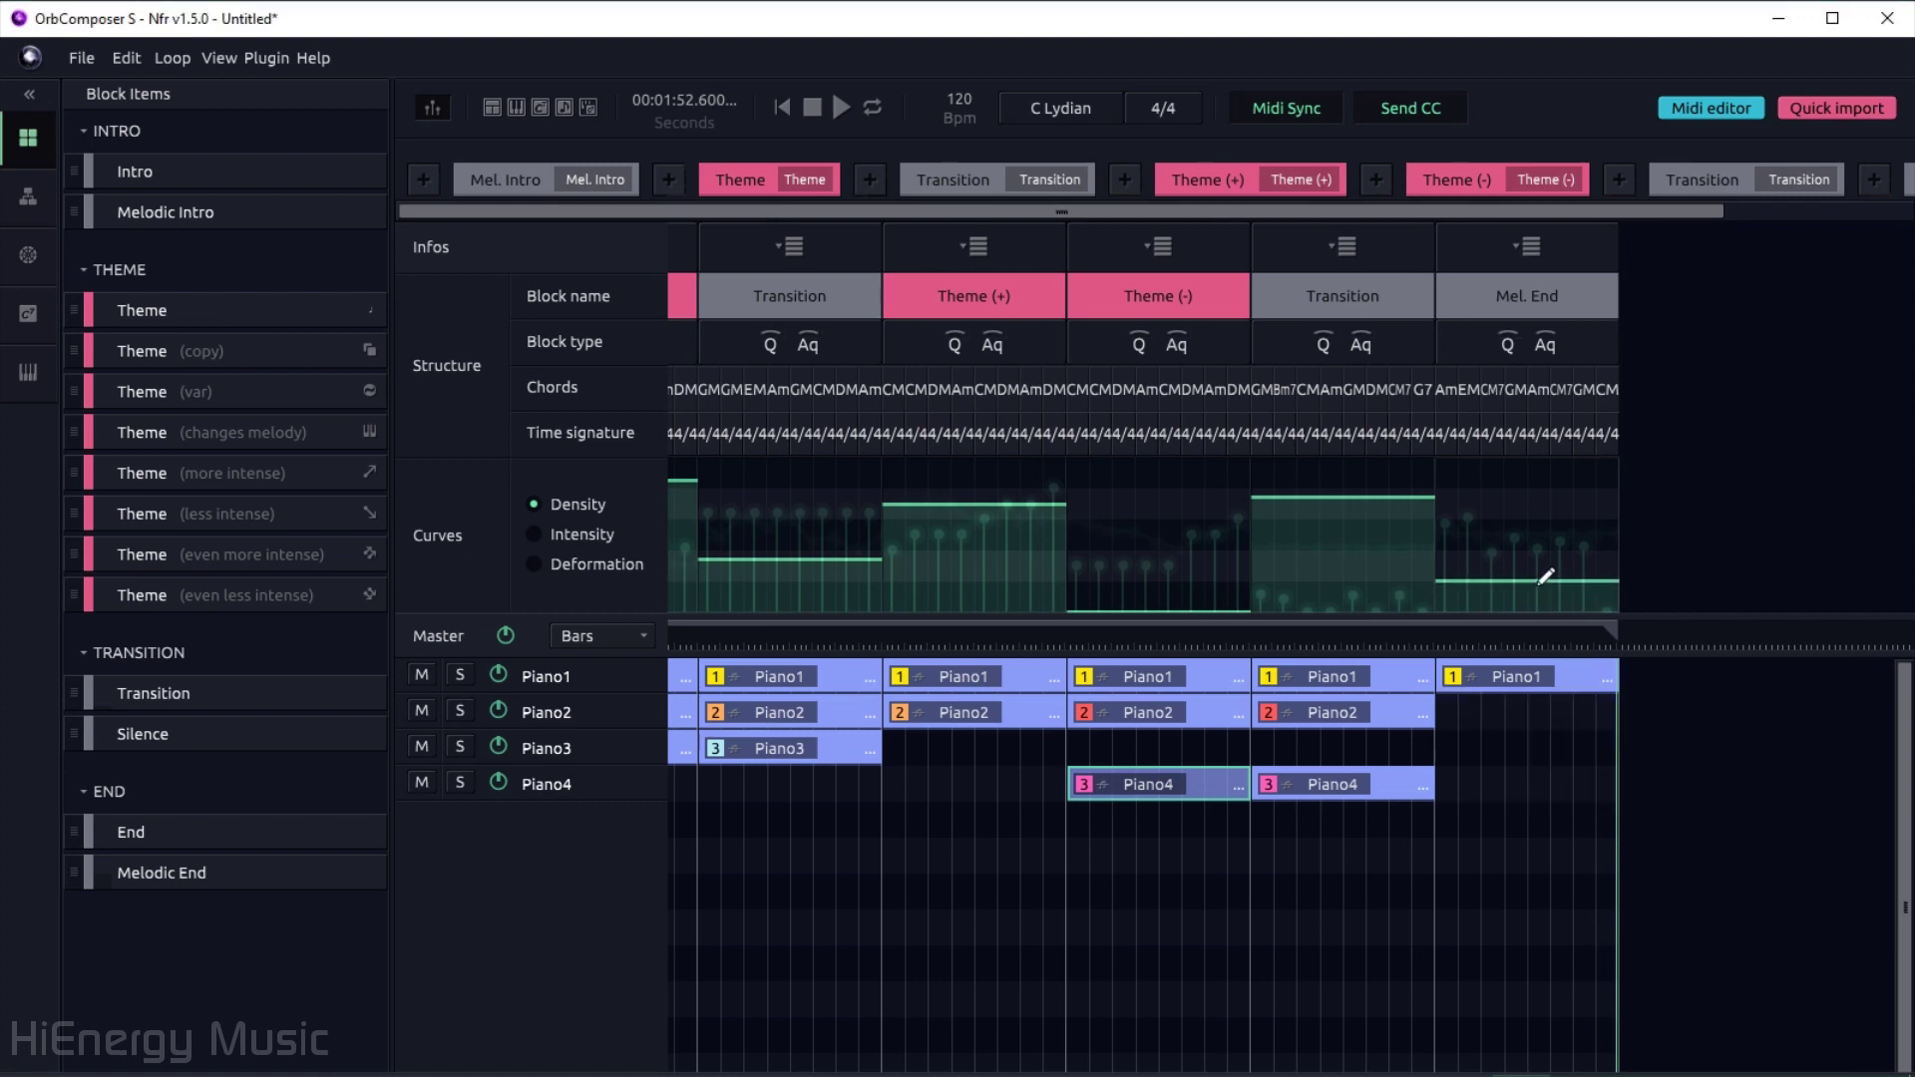
click(1404, 637)
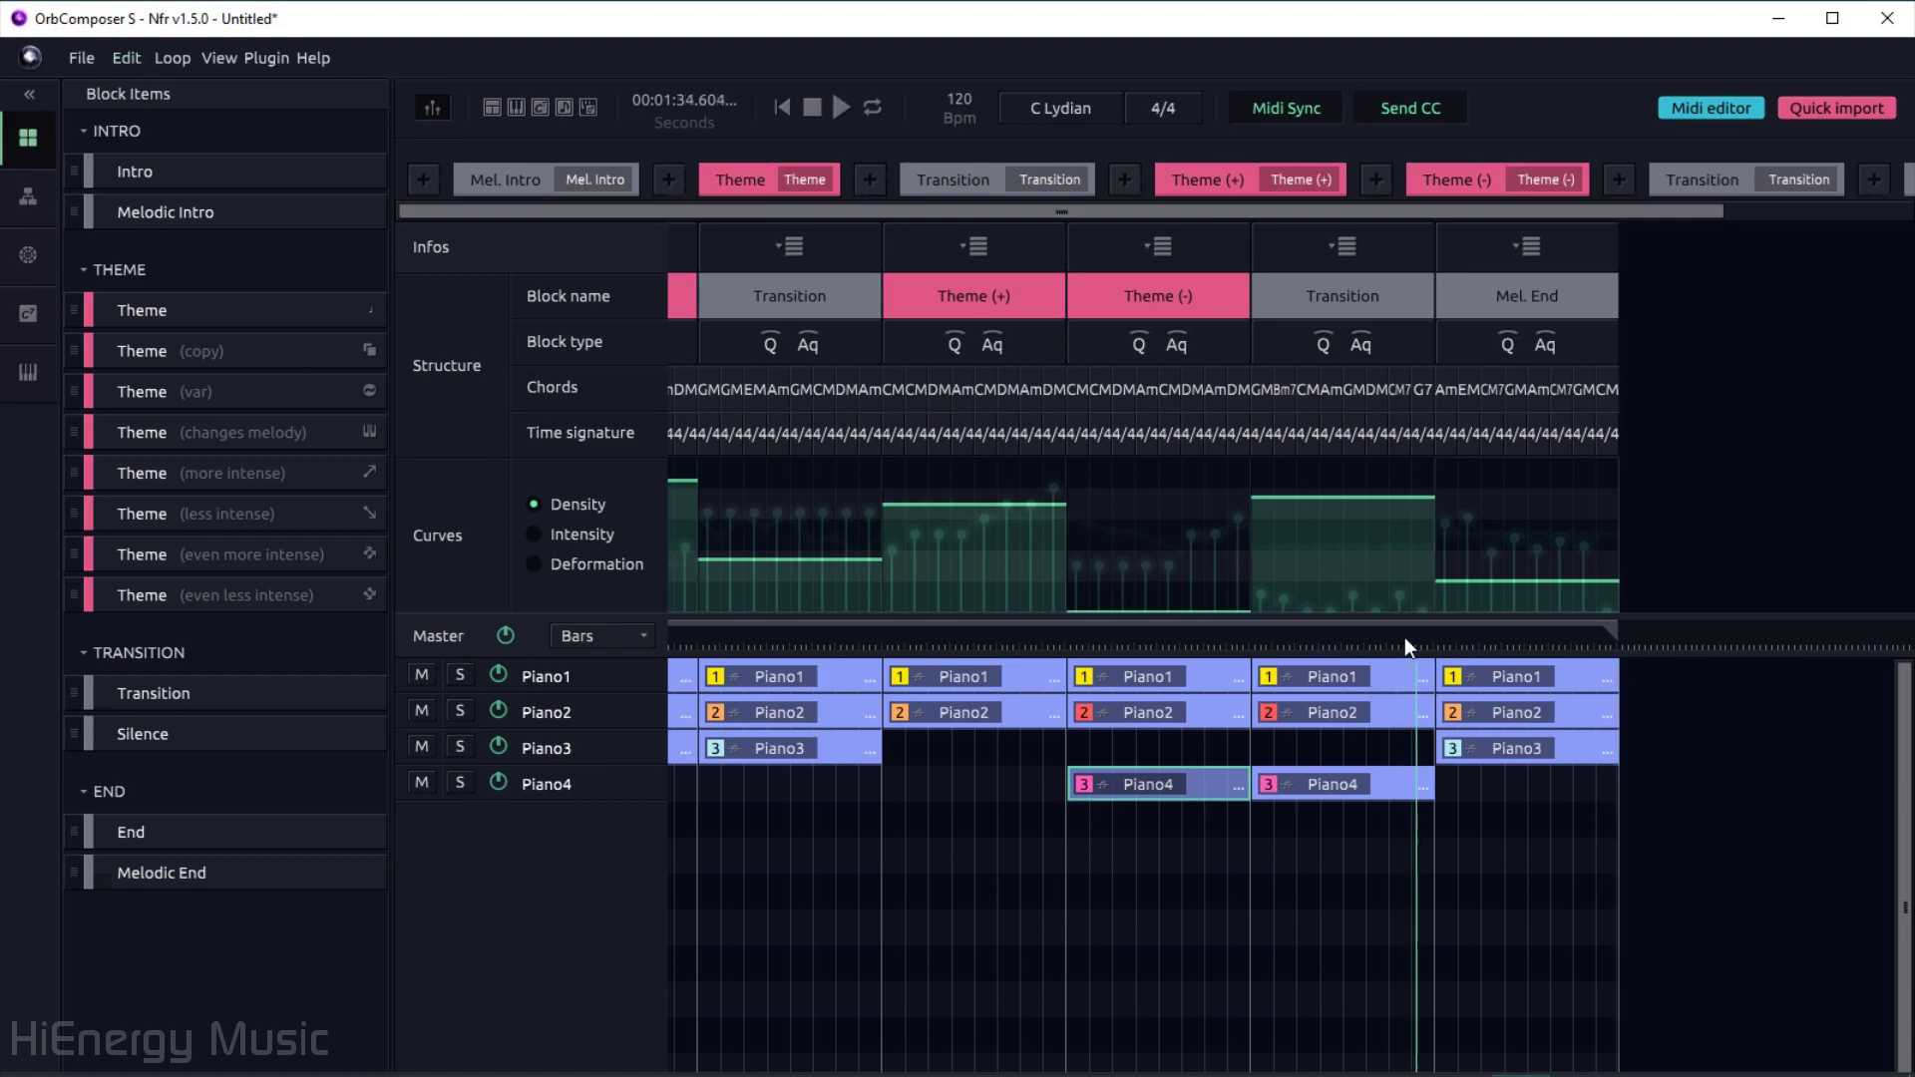